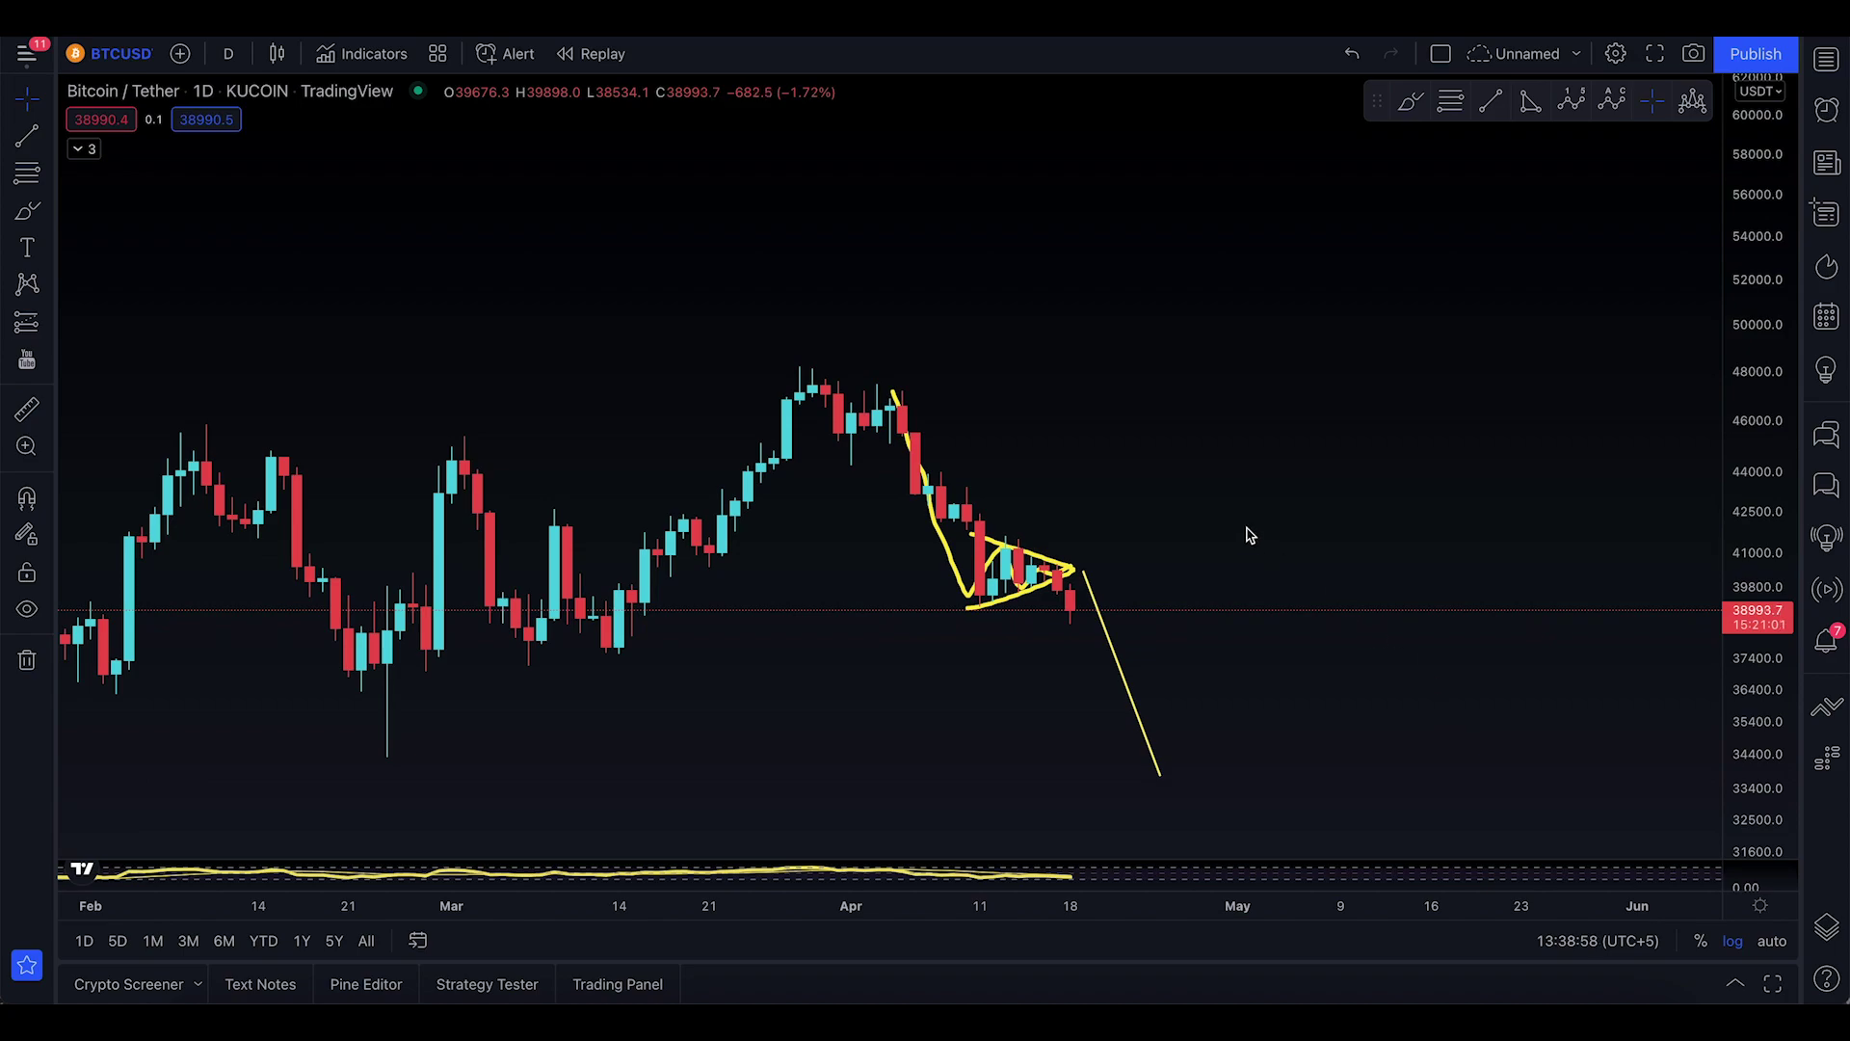
- Delete the freehand price-path stroke that follows the early-April decline and zigzags through the triangle
{"action": "left_click_drag", "start_coordinate": [1333, 485], "coordinate": [1644, 360]}
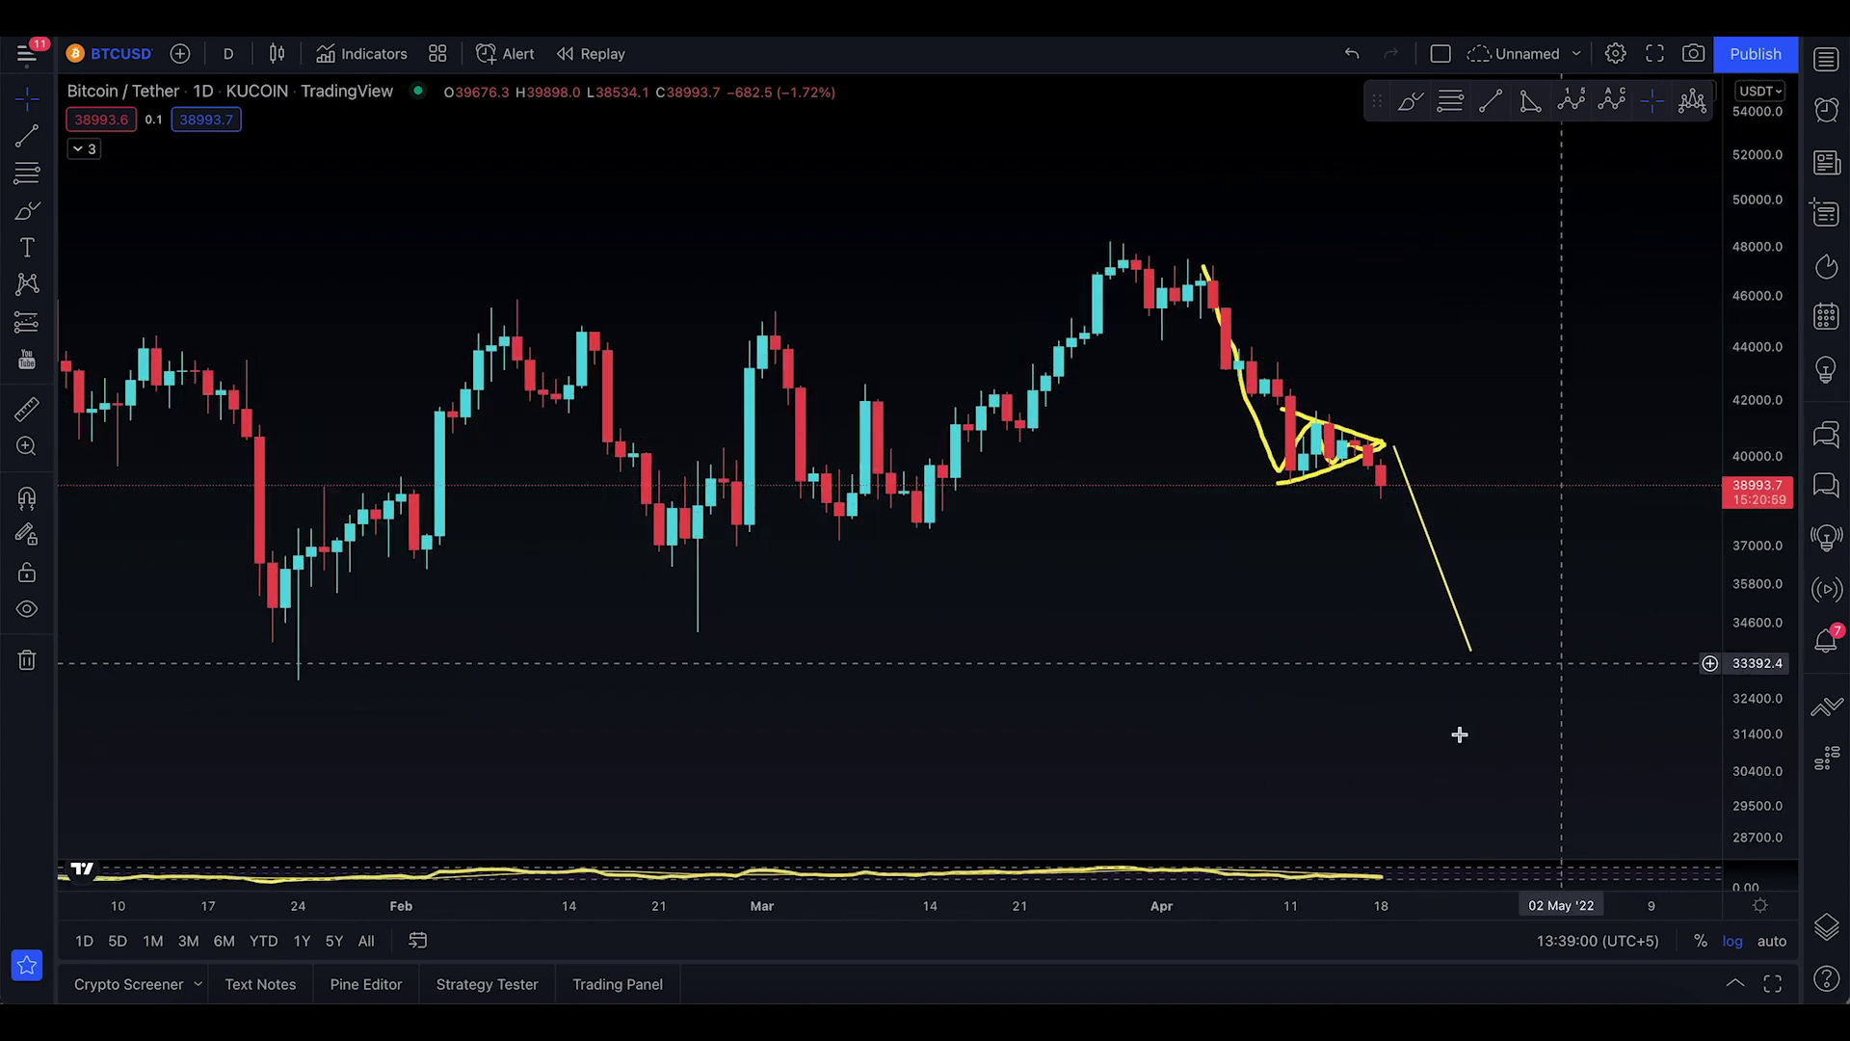
{"action": "left_click_drag", "start_coordinate": [1393, 887], "coordinate": [1030, 915]}
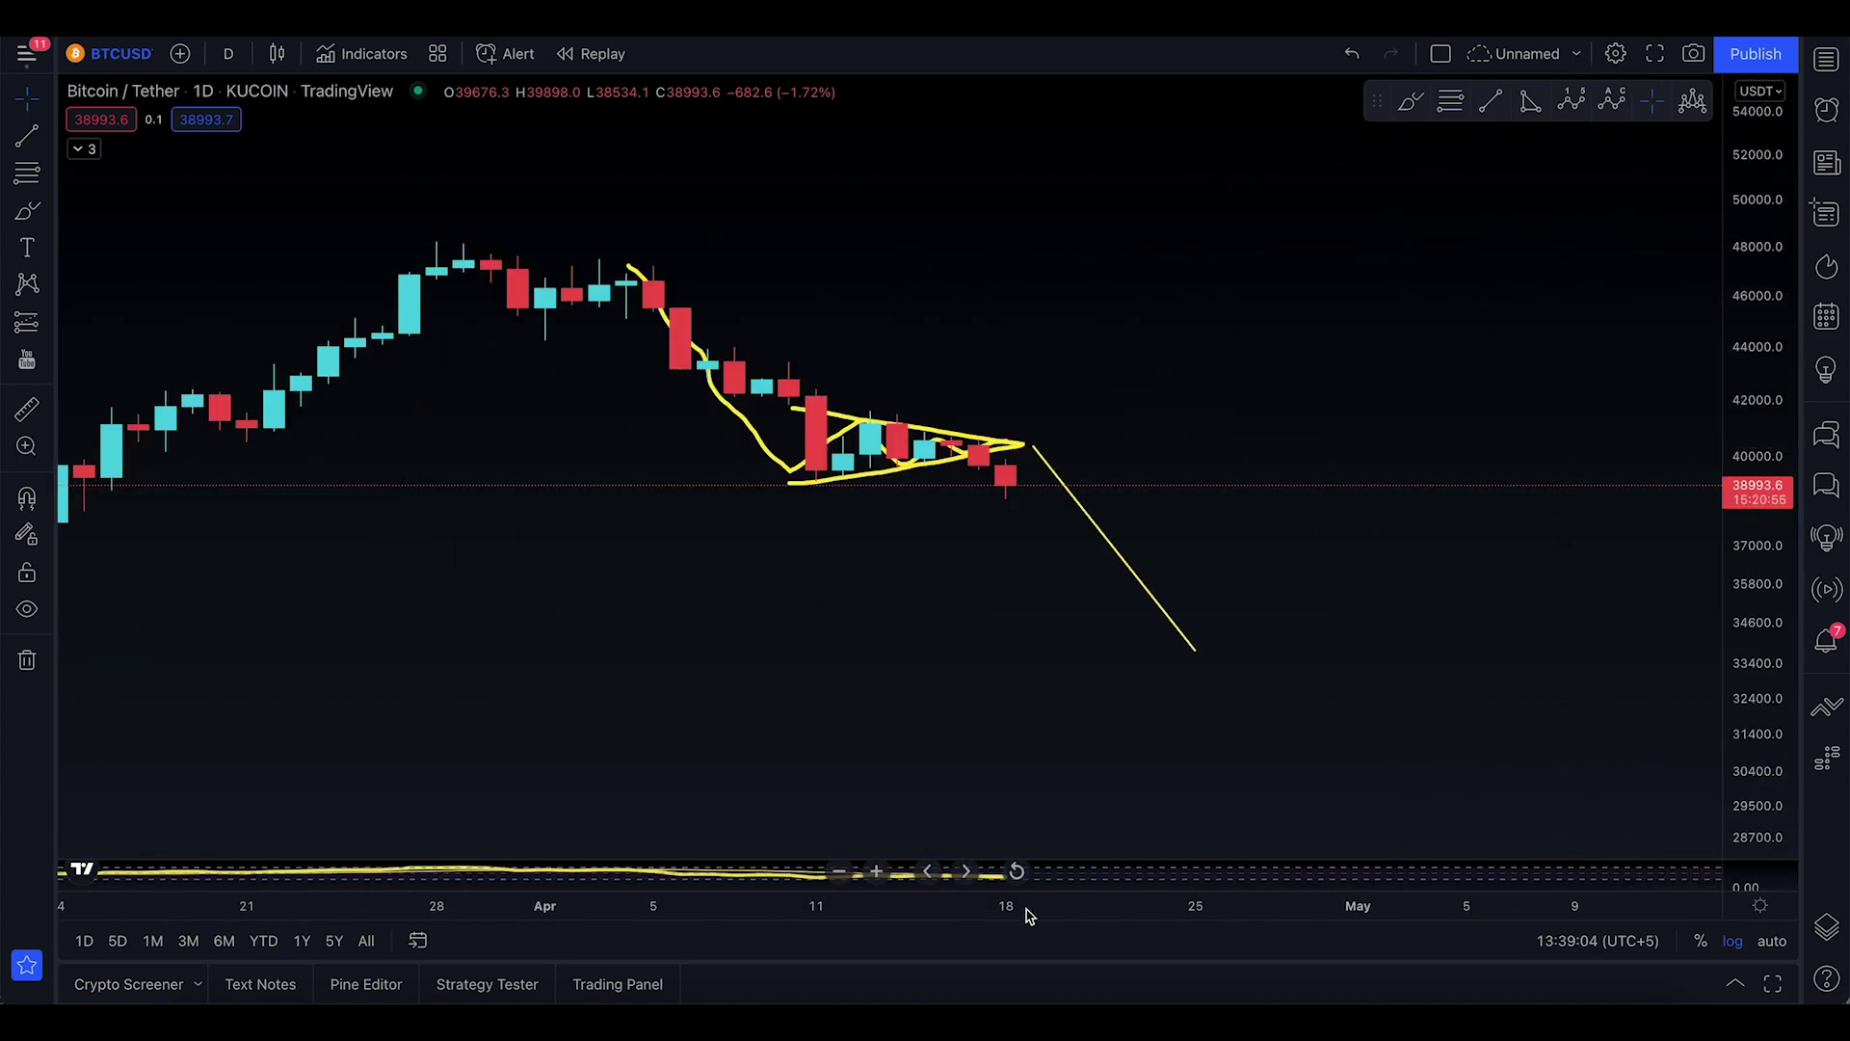
{"action": "left_click_drag", "start_coordinate": [1753, 653], "coordinate": [1760, 361]}
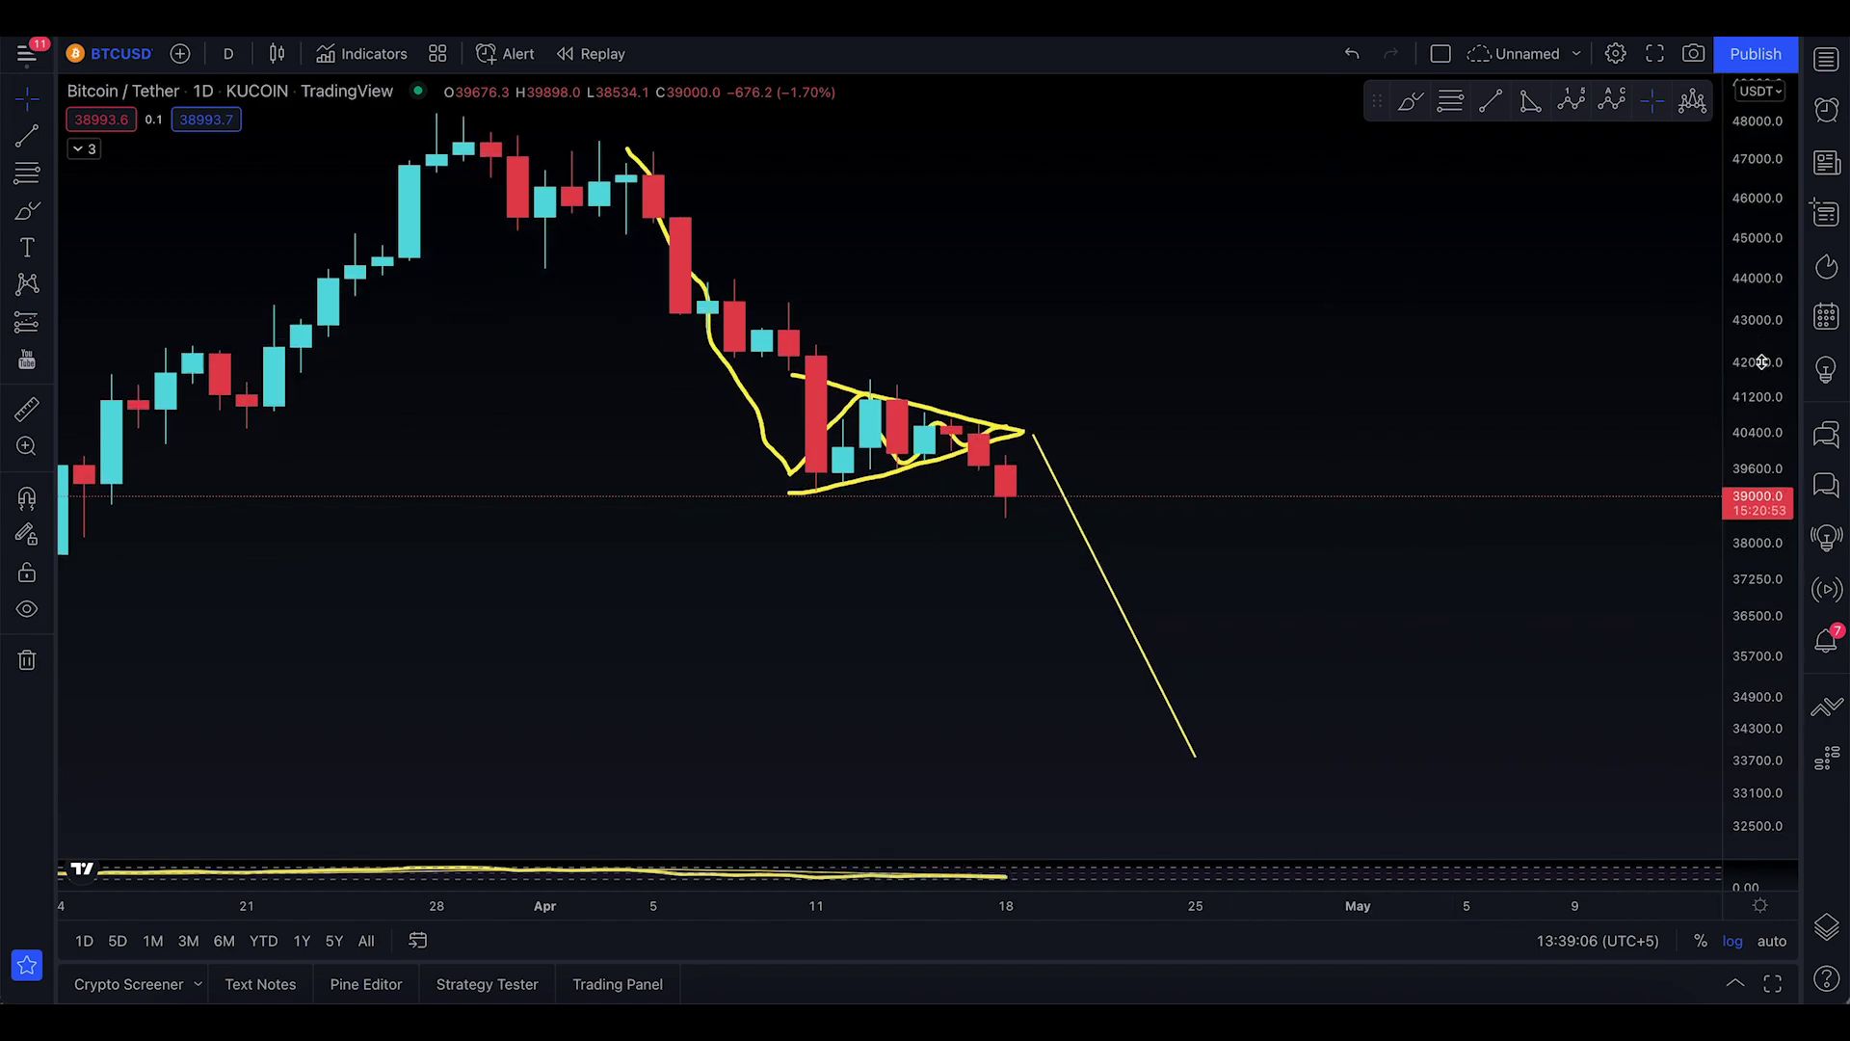
{"action": "left_click_drag", "start_coordinate": [1217, 415], "coordinate": [1270, 475]}
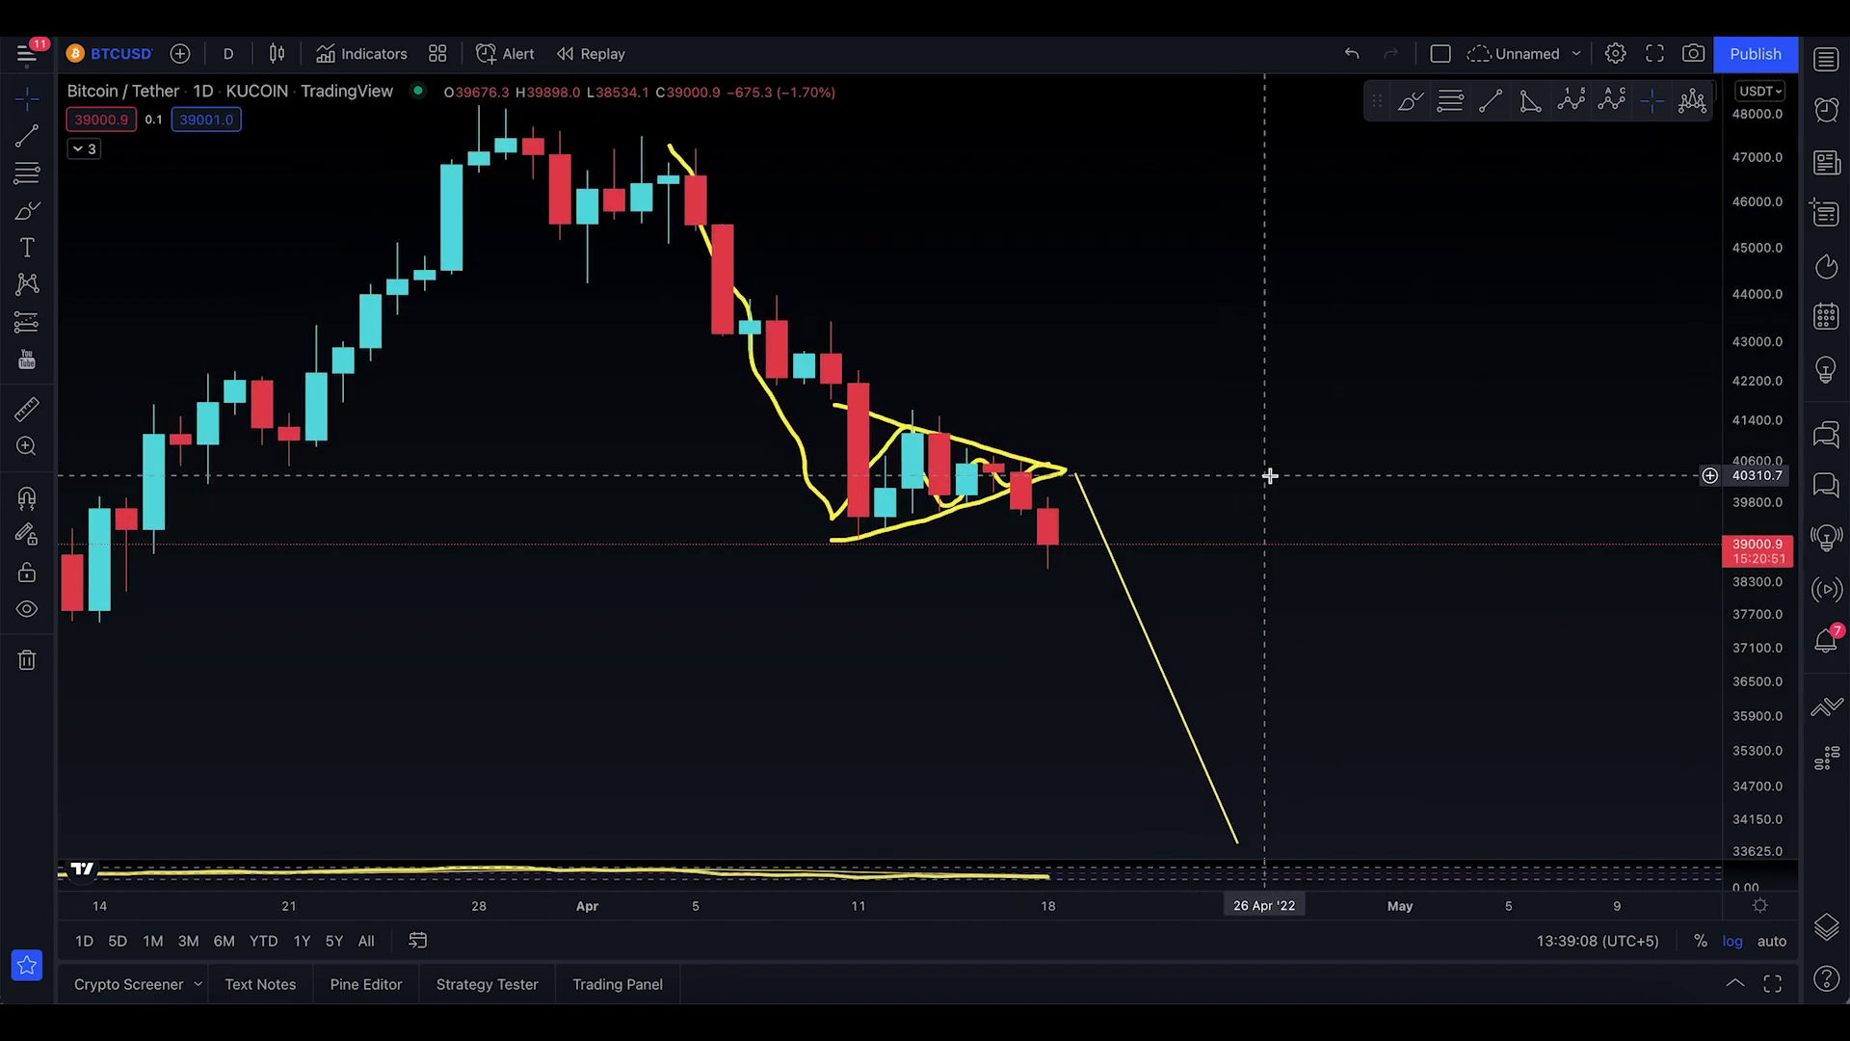
{"action": "left_click", "coordinate": [780, 413]}
{"action": "key", "text": "Delete"}
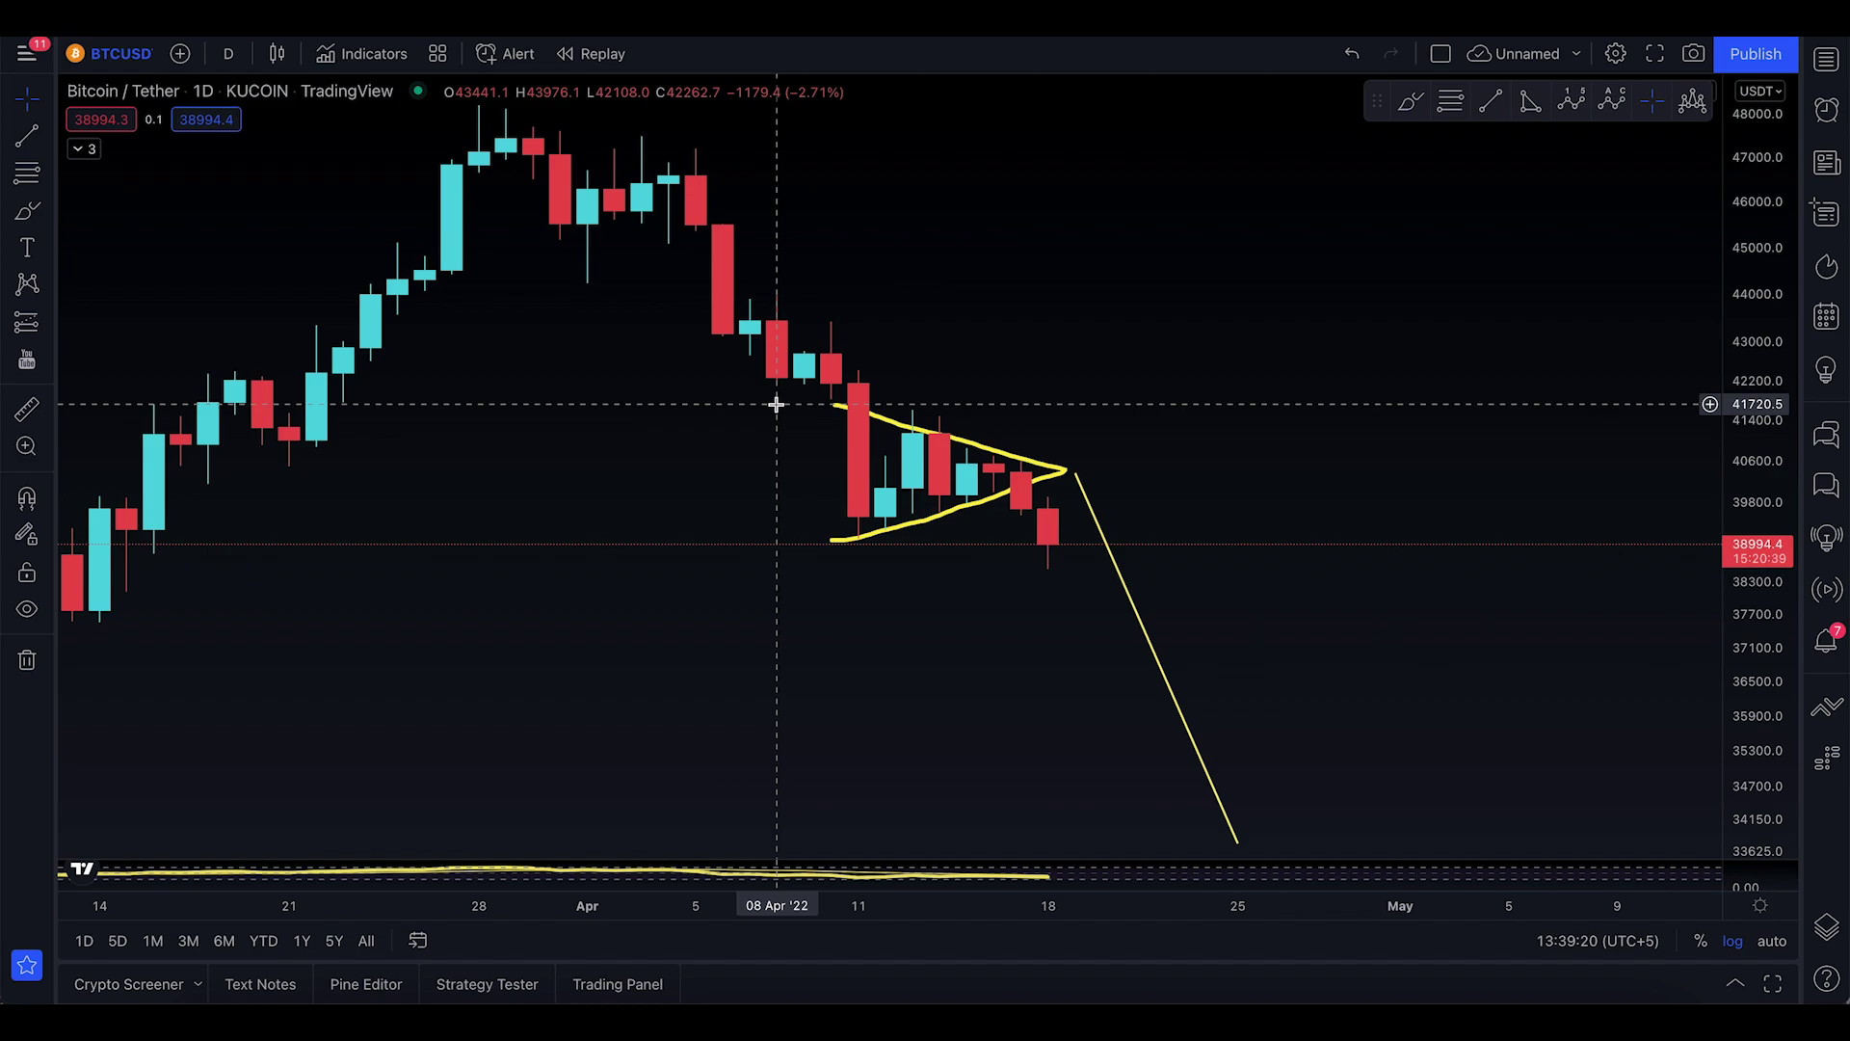
{"action": "left_click_drag", "start_coordinate": [1372, 417], "coordinate": [1372, 450]}
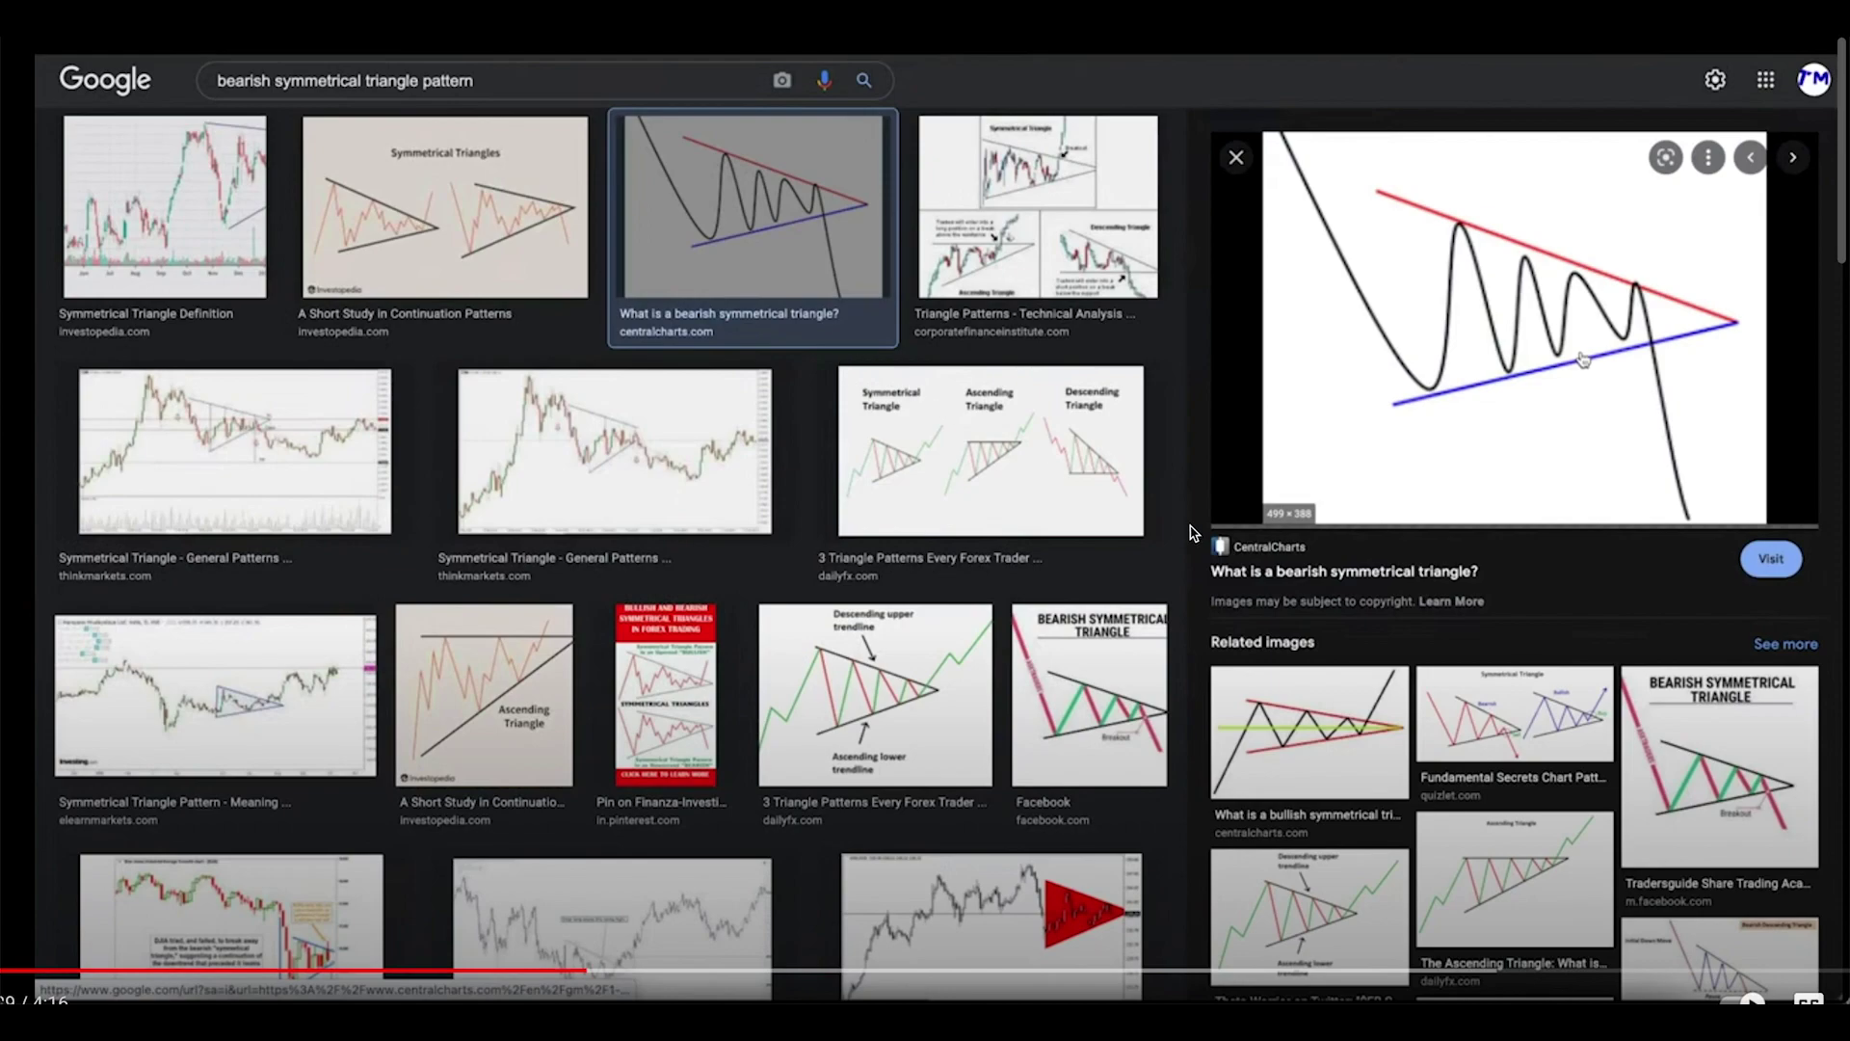
- Review the earlier video's bearish symmetrical triangle explanation and its chart breakout example, adjusting the playback volume
{"action": "key", "text": "Up"}
{"action": "key", "text": "Up"}
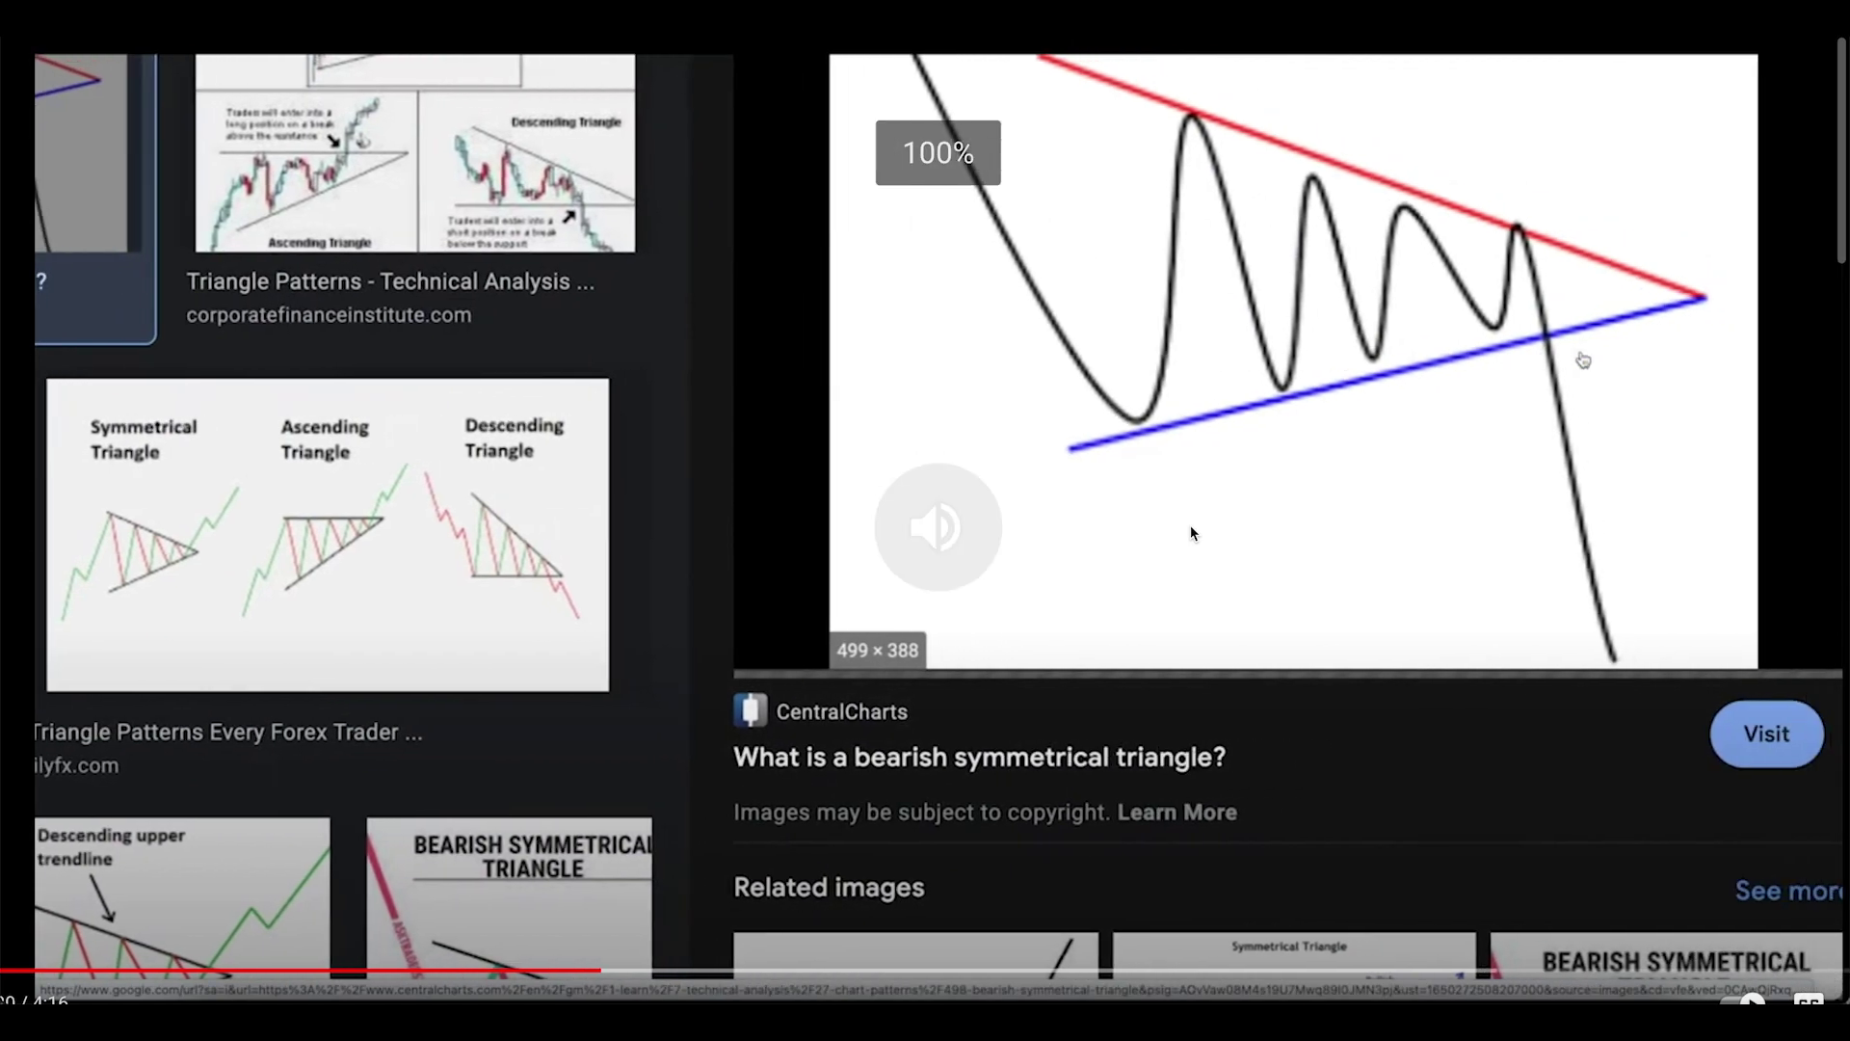
{"action": "key", "text": "XF86AudioLowerVolume"}
{"action": "key", "text": "XF86AudioLowerVolume"}
{"action": "key", "text": "XF86AudioLowerVolume"}
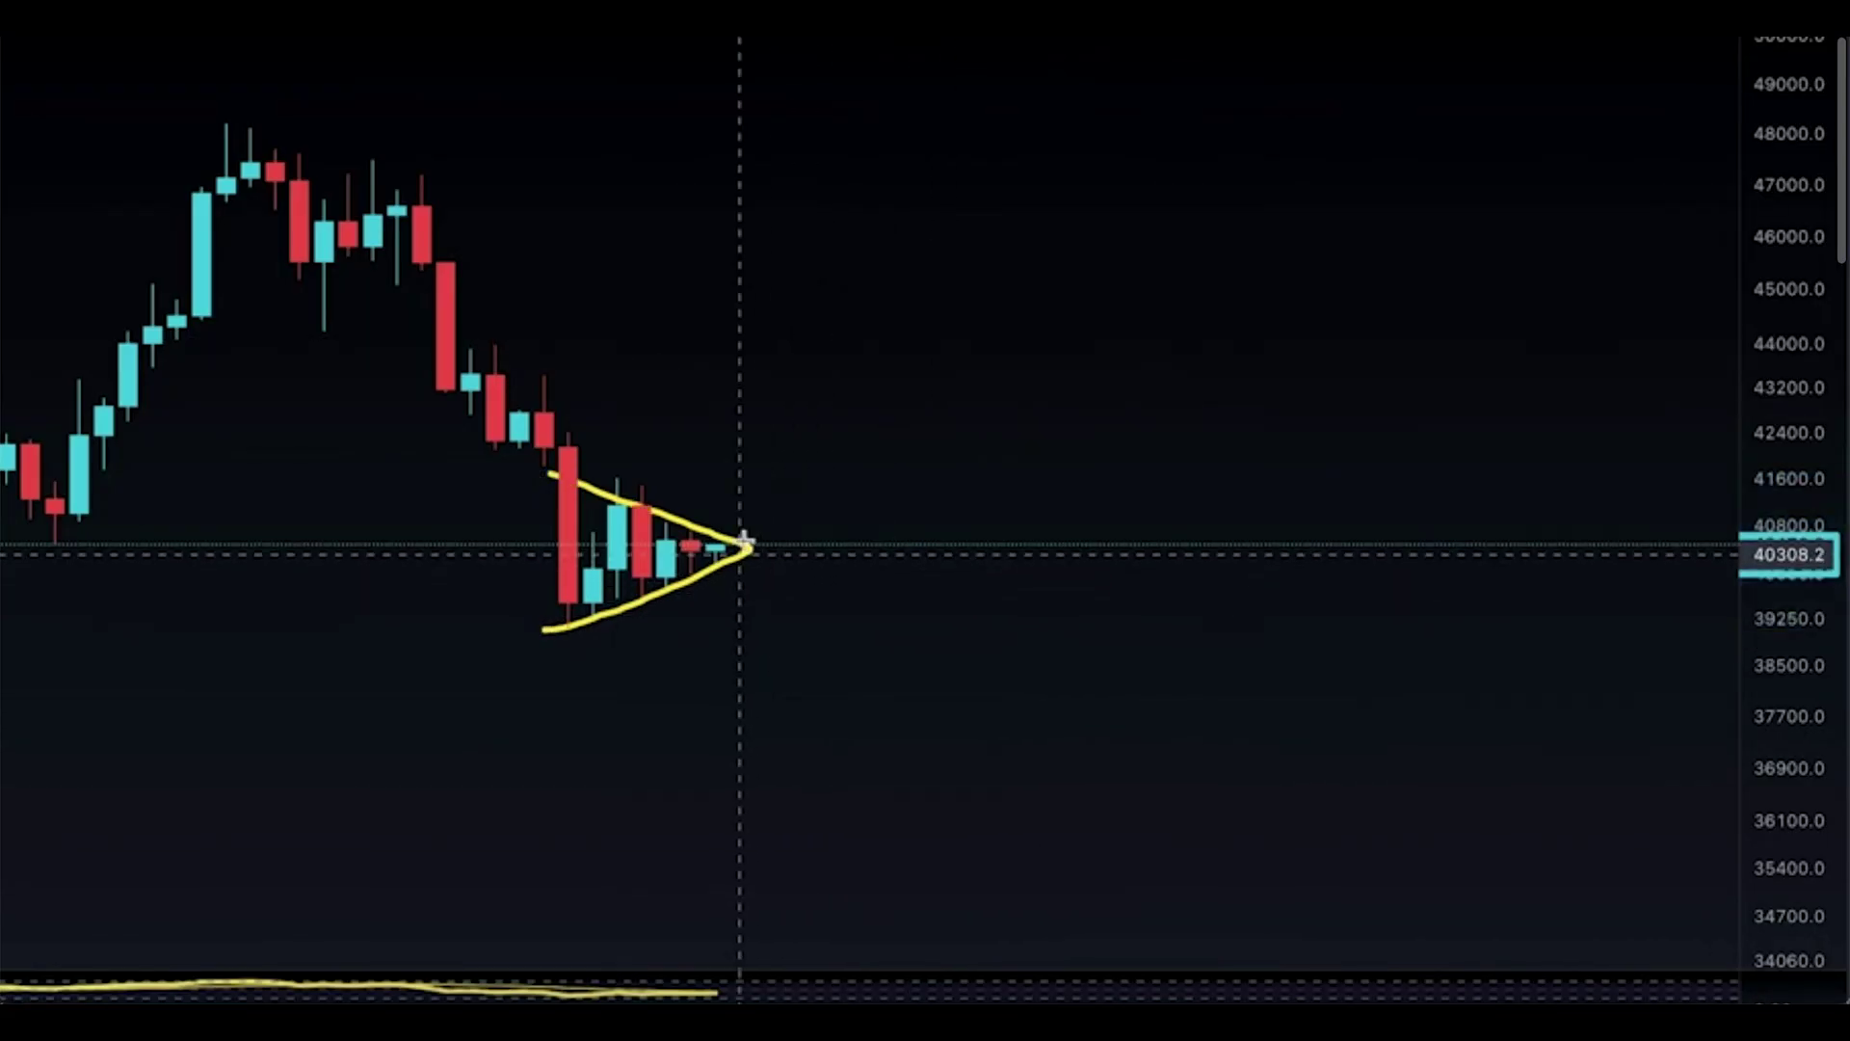
{"action": "left_click_drag", "start_coordinate": [751, 546], "coordinate": [816, 393]}
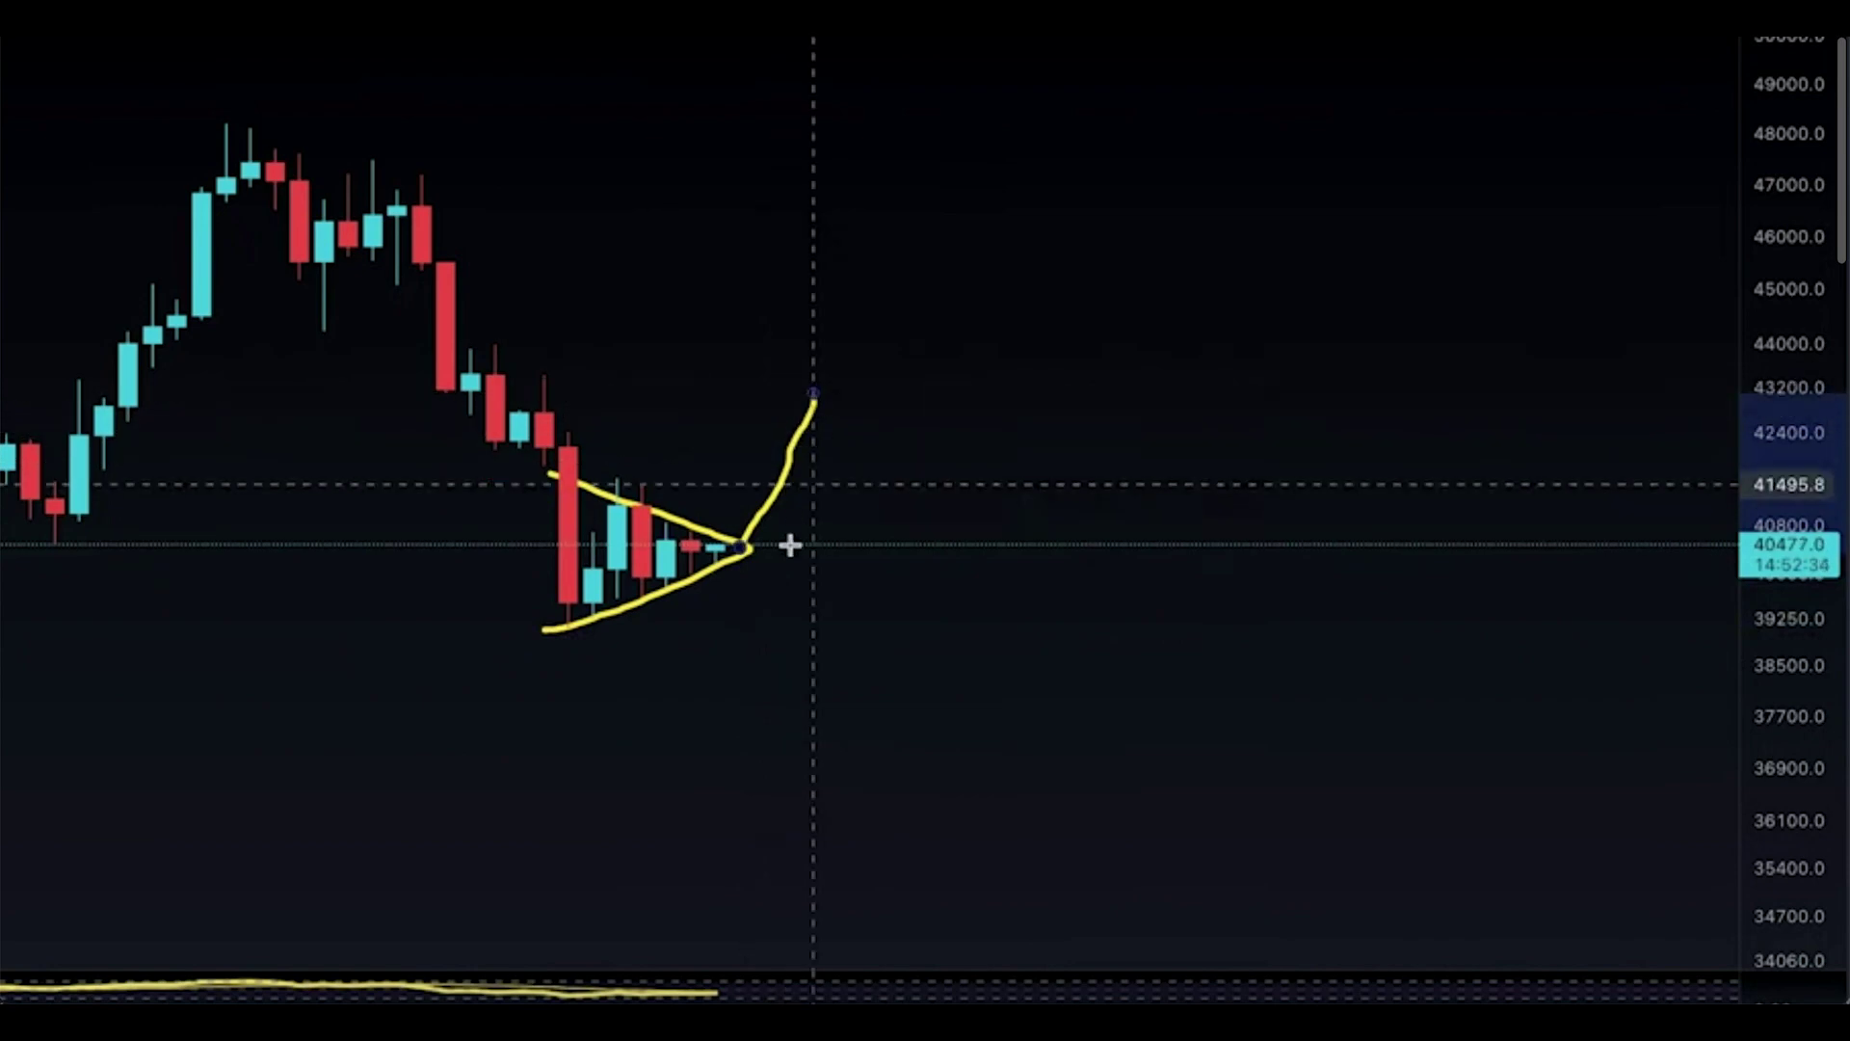
{"action": "left_click_drag", "start_coordinate": [739, 545], "coordinate": [739, 546]}
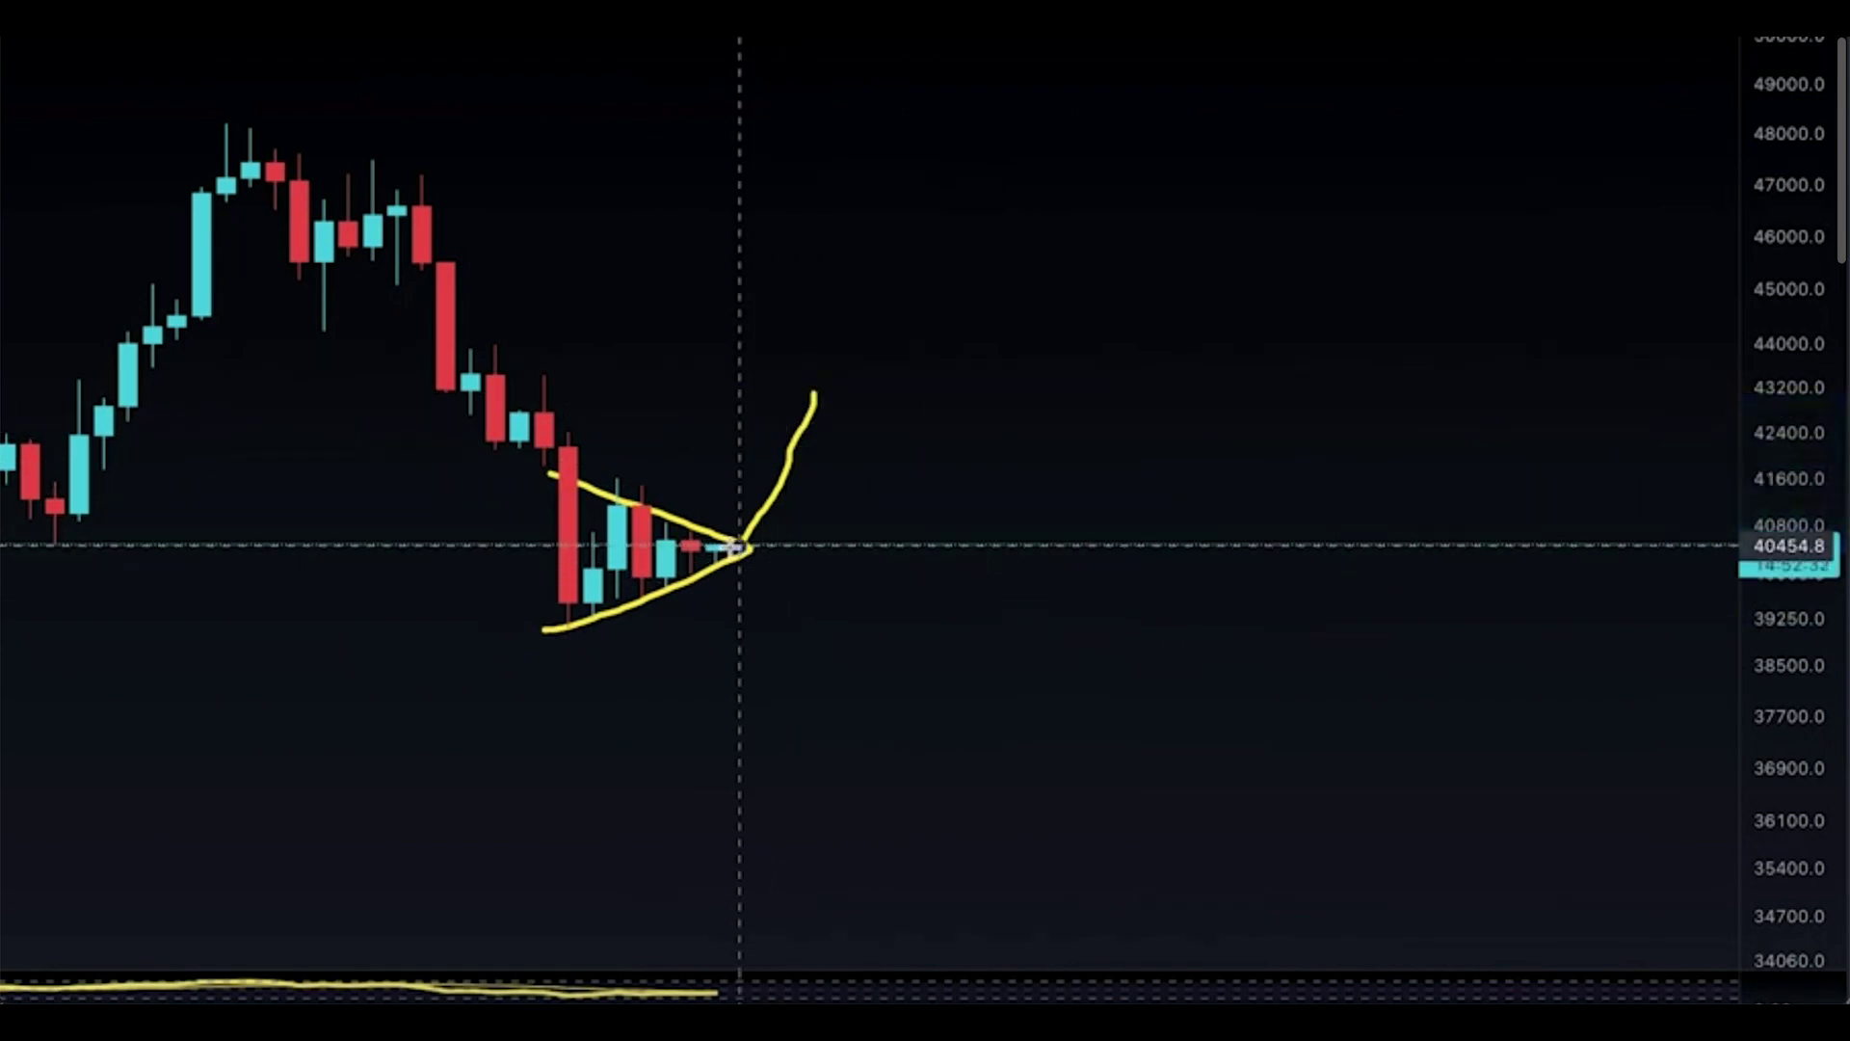
{"action": "key", "text": "Right"}
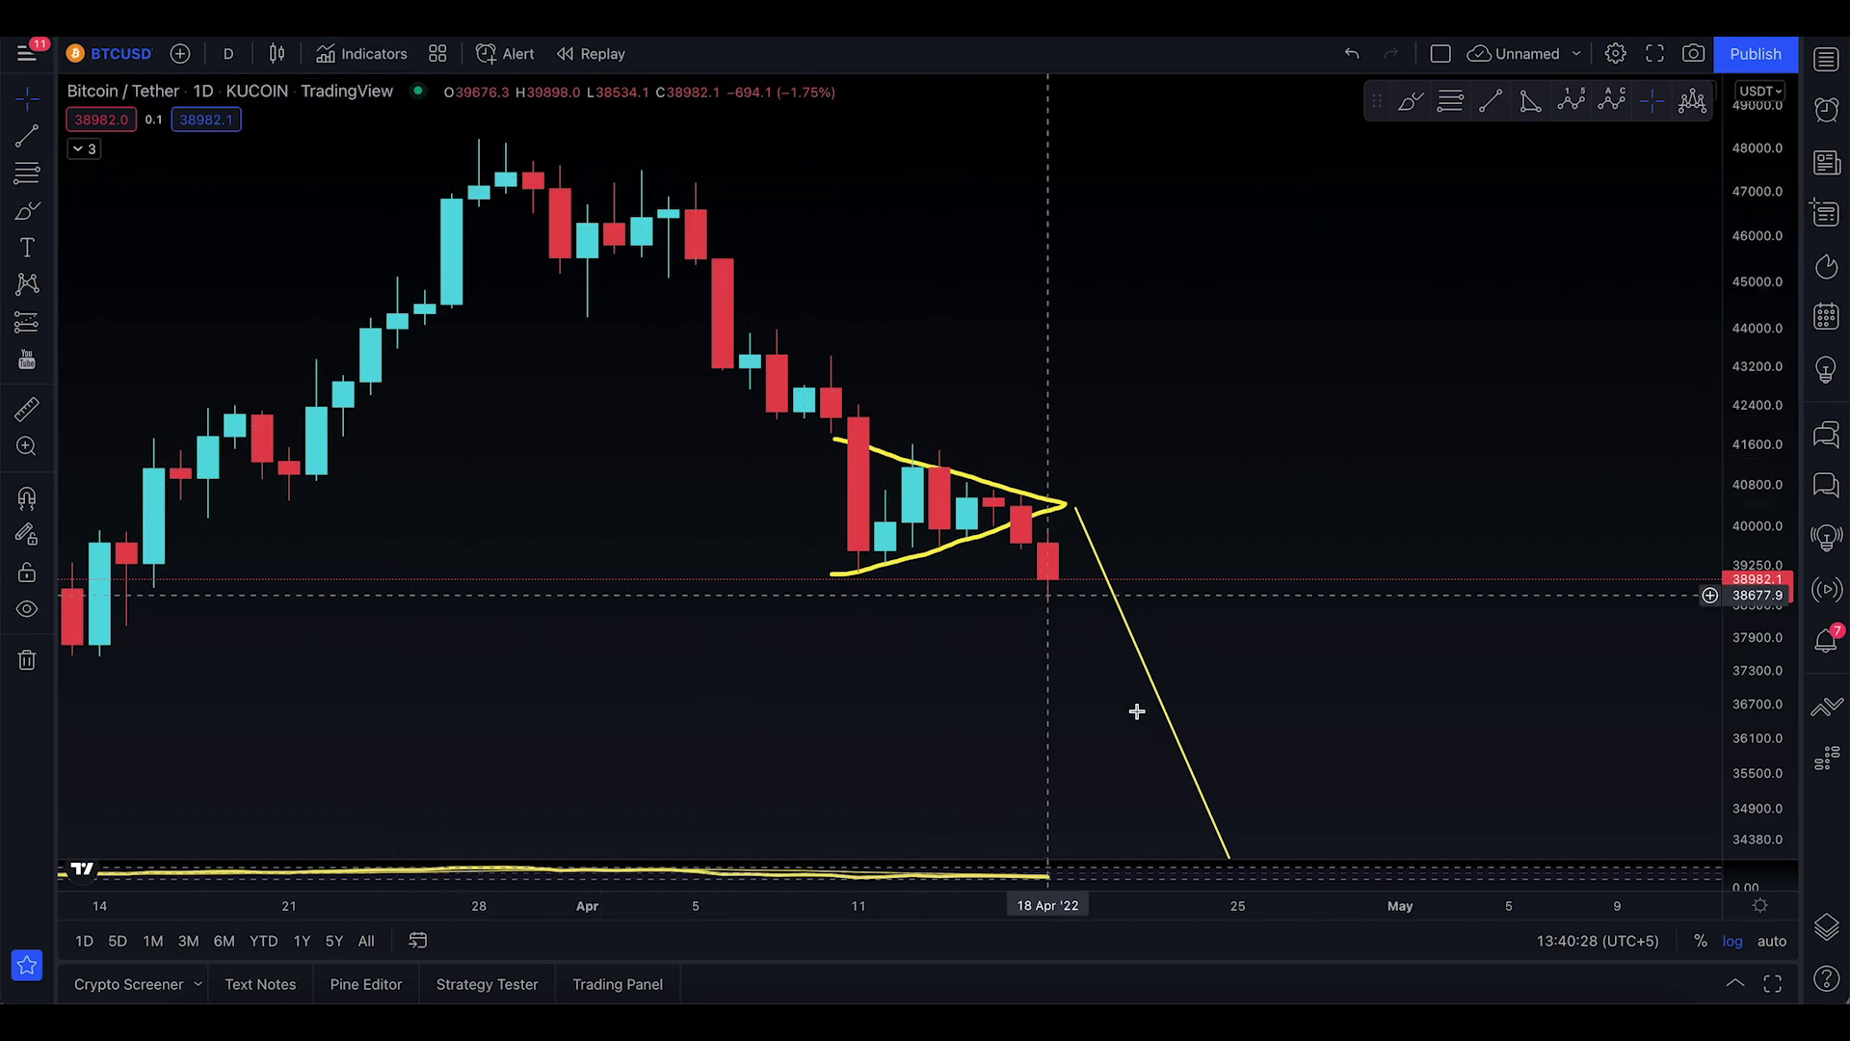
- Draw a rising trend line beneath the lows from 21 Jan '22 at about 35,023 to 24 Apr '22 at about 41,625
{"action": "scroll", "coordinate": [1341, 900], "scroll_direction": "down", "scroll_amount": 3}
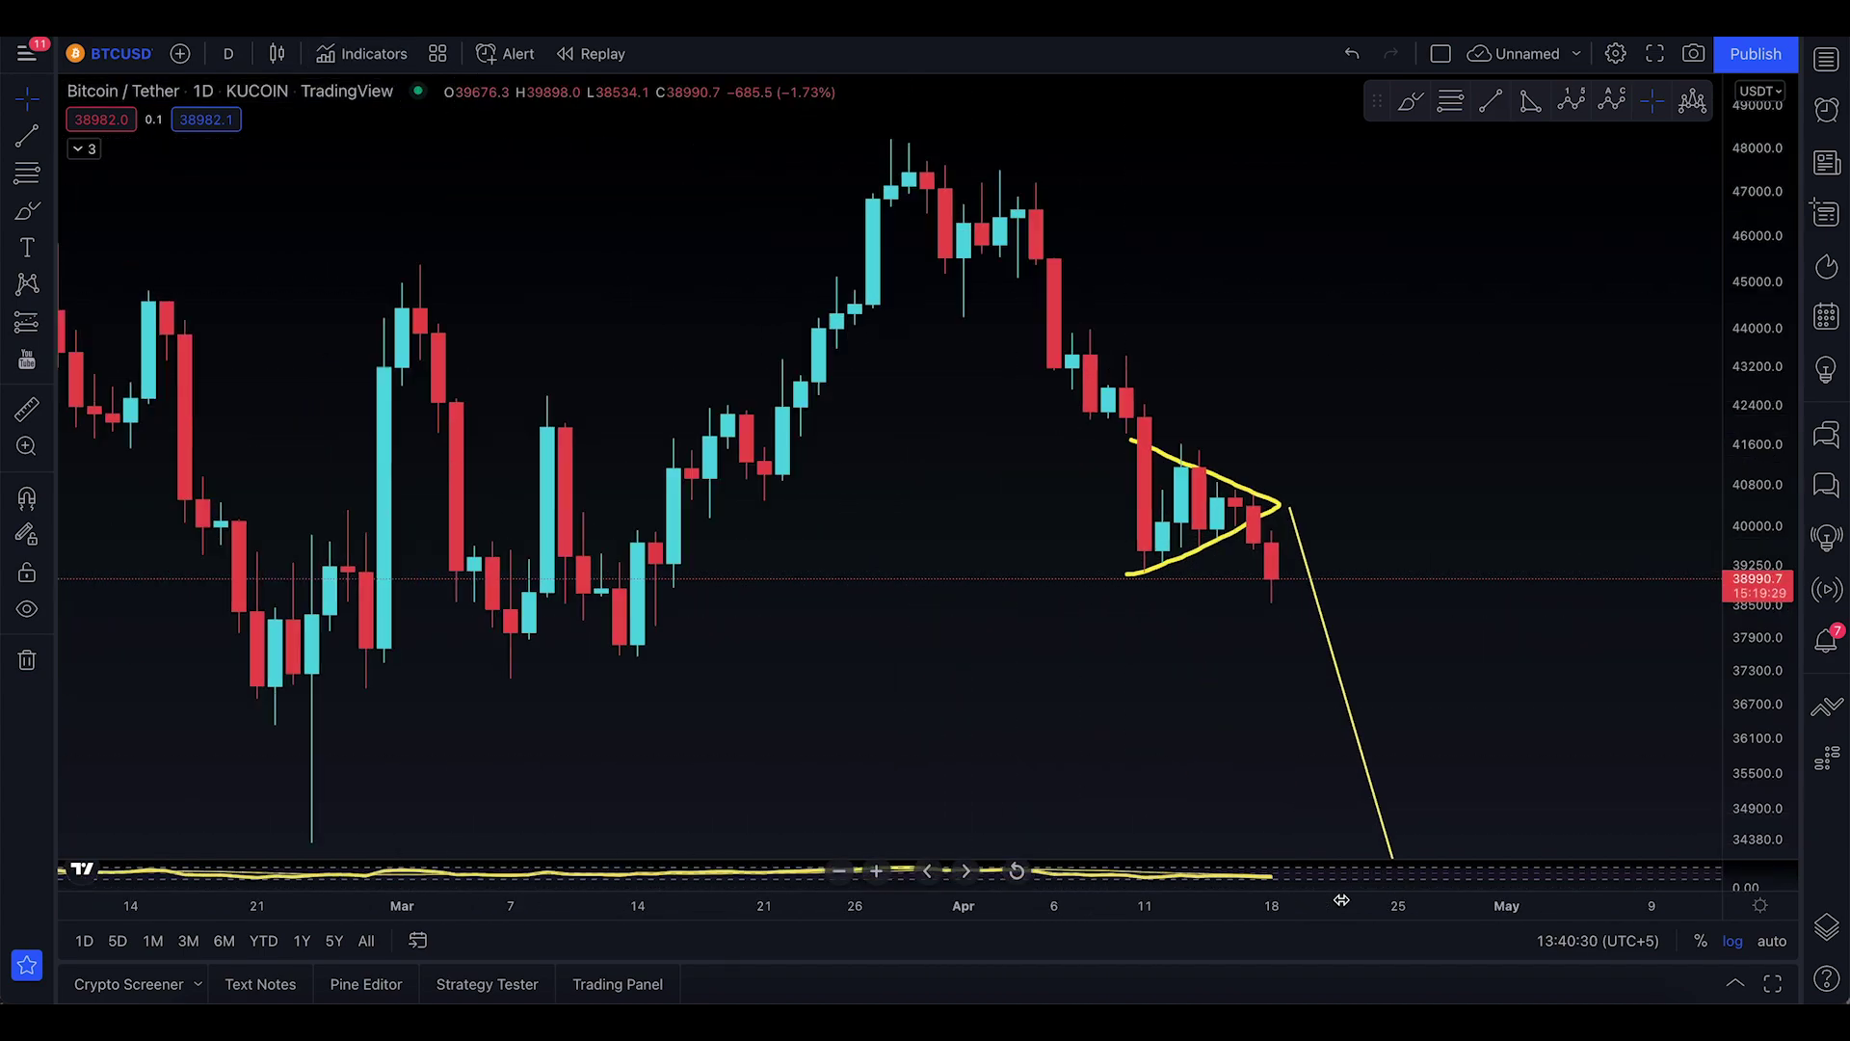
{"action": "scroll", "coordinate": [1342, 900], "scroll_direction": "down", "scroll_amount": 3}
{"action": "left_click_drag", "start_coordinate": [1202, 702], "coordinate": [1218, 540]}
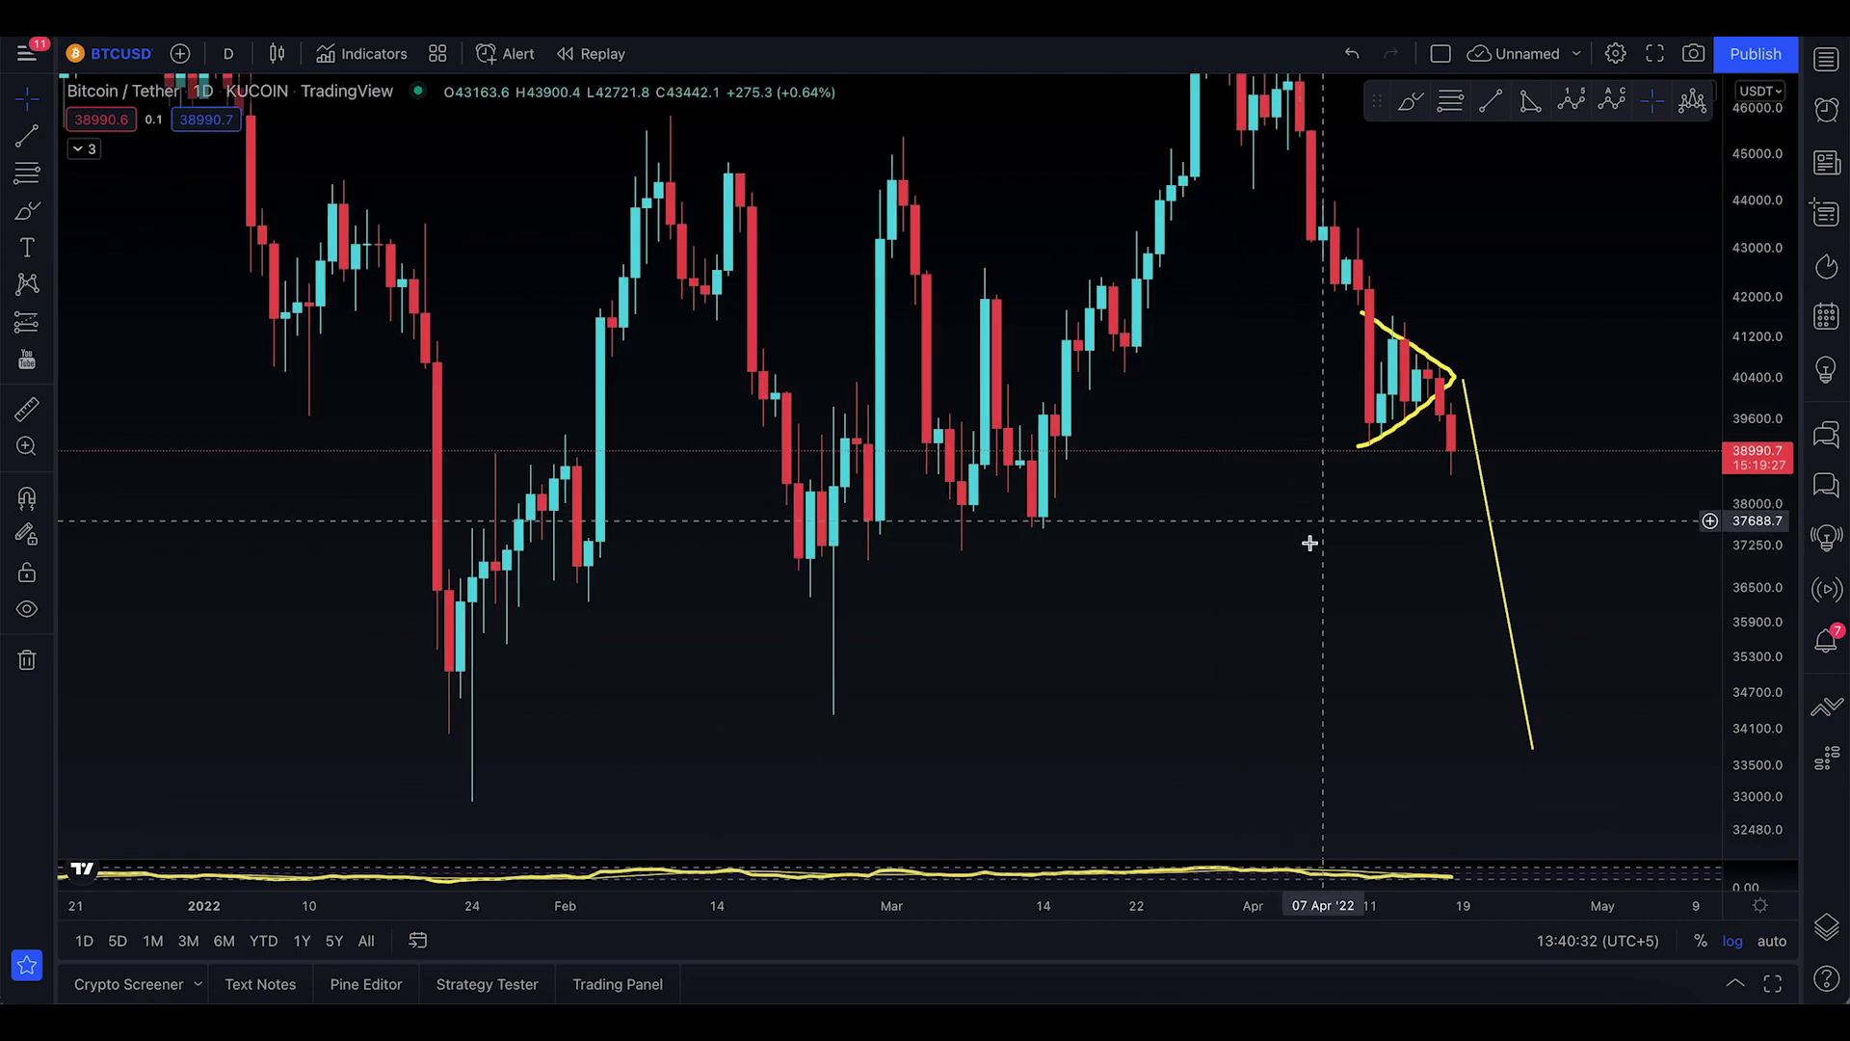
{"action": "left_click_drag", "start_coordinate": [1751, 298], "coordinate": [1737, 570]}
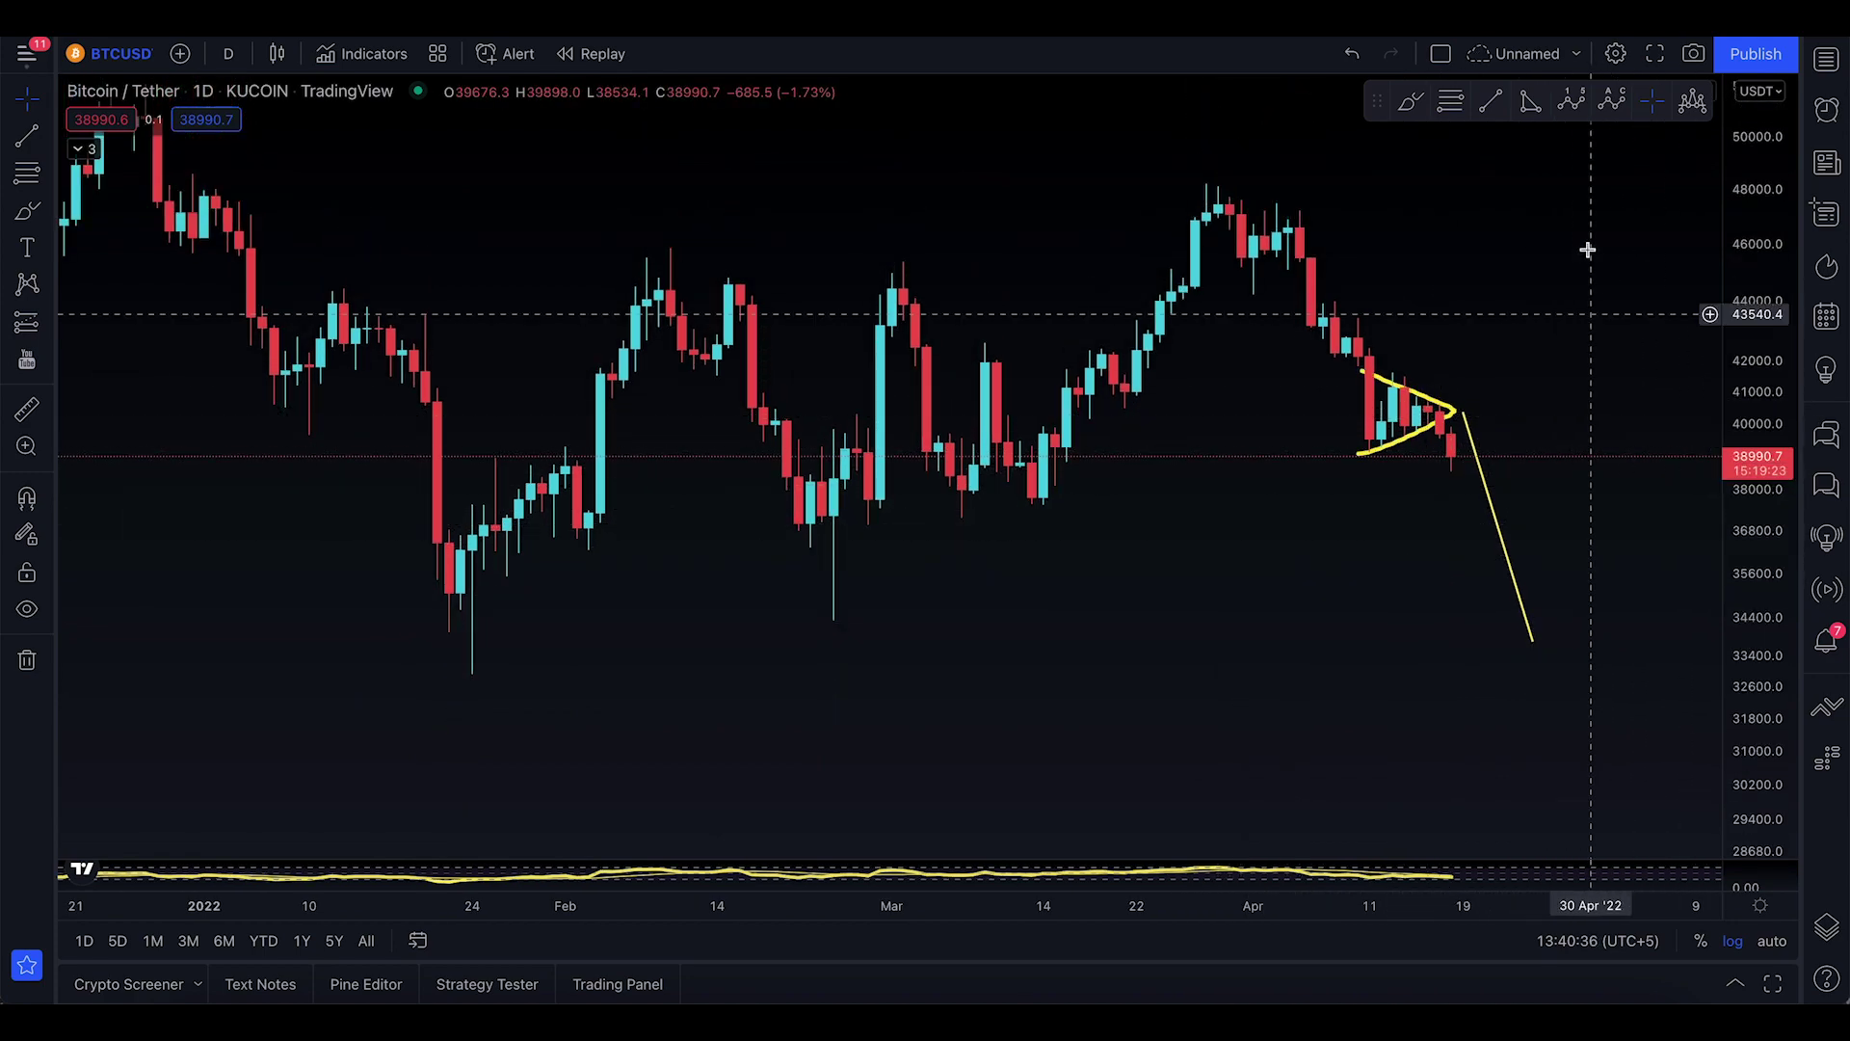
{"action": "left_click", "coordinate": [27, 135]}
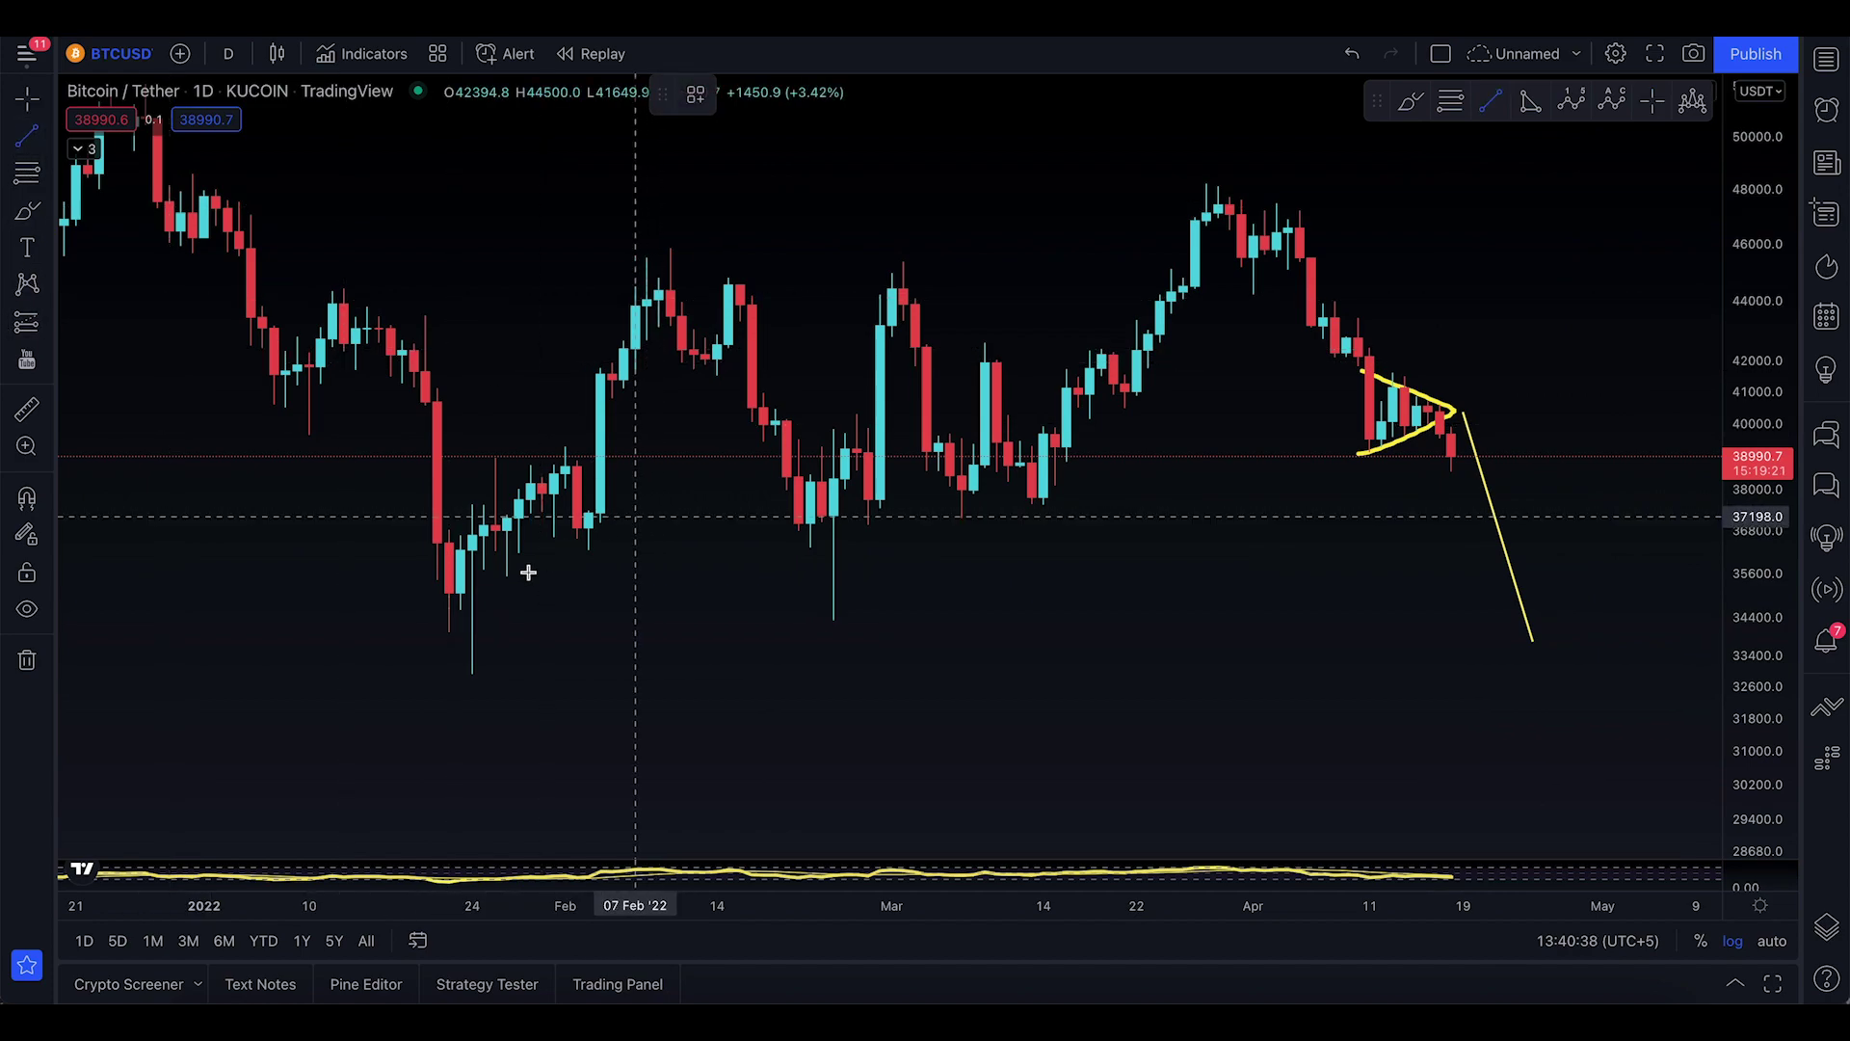
{"action": "left_click", "coordinate": [438, 593]}
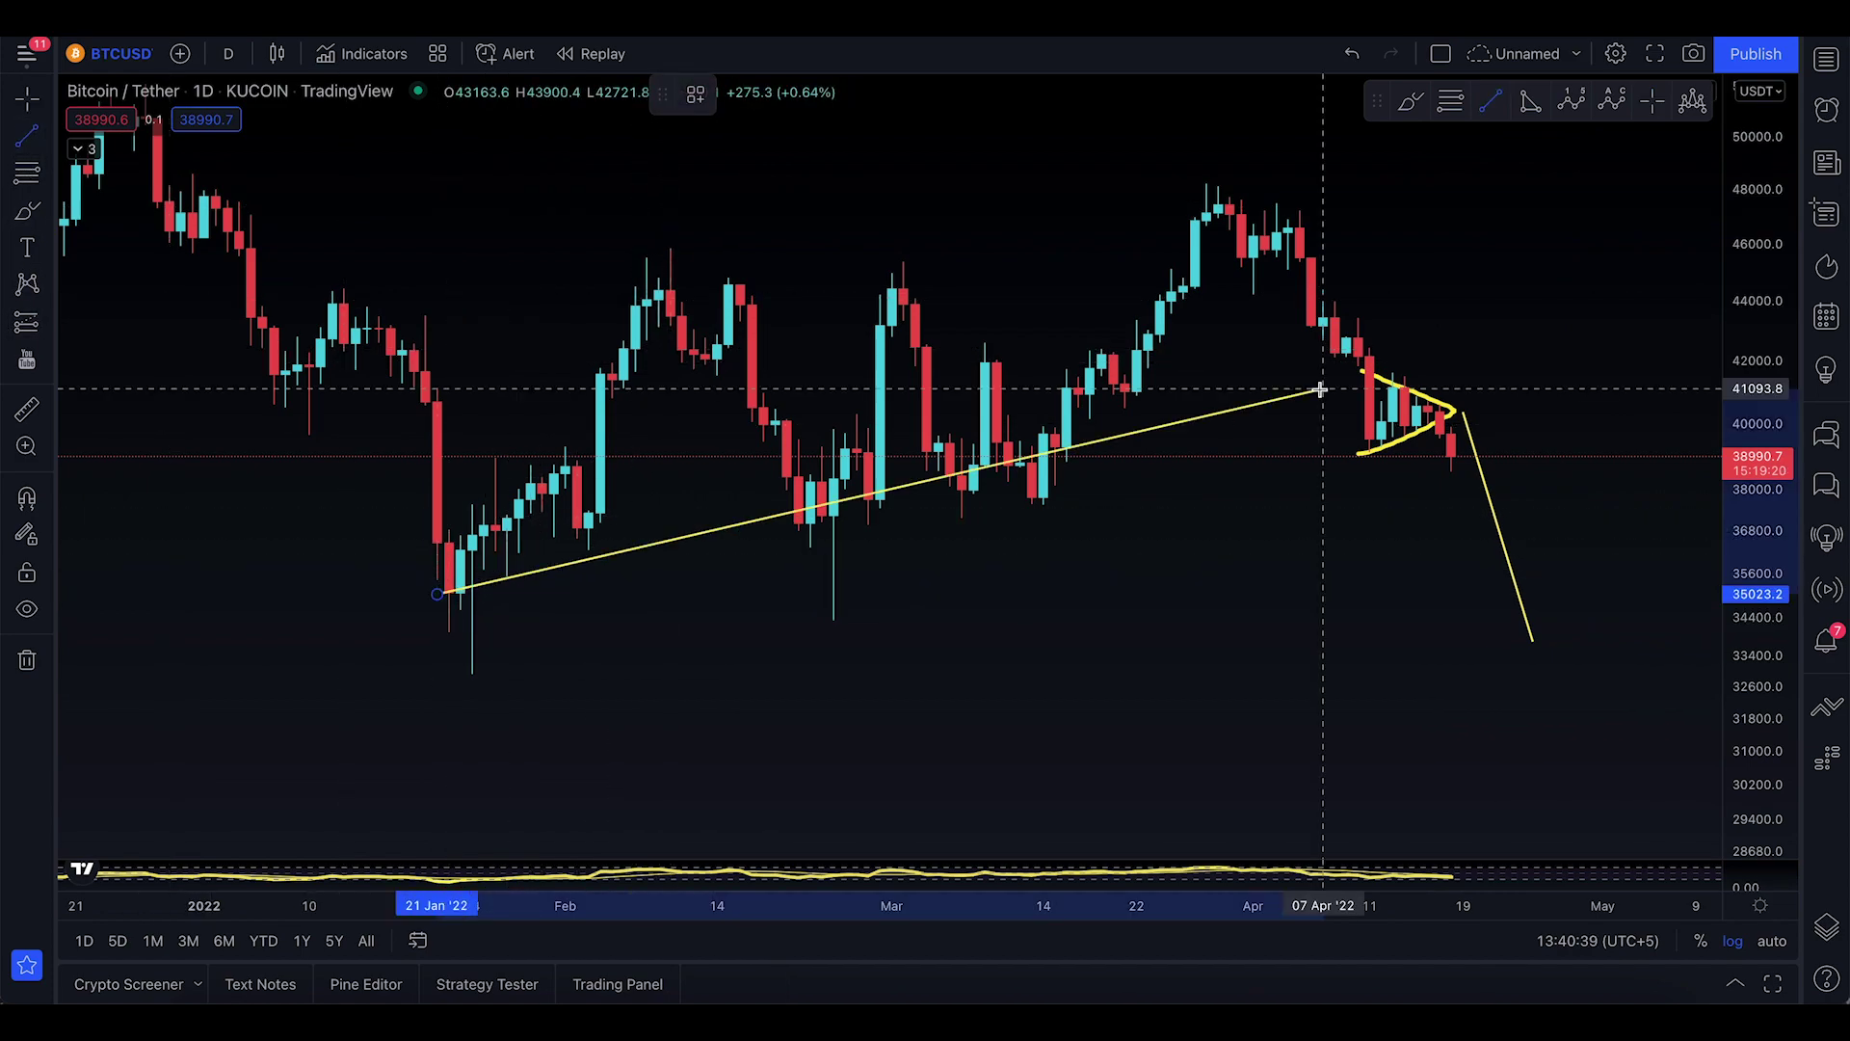
{"action": "left_click", "coordinate": [1521, 372]}
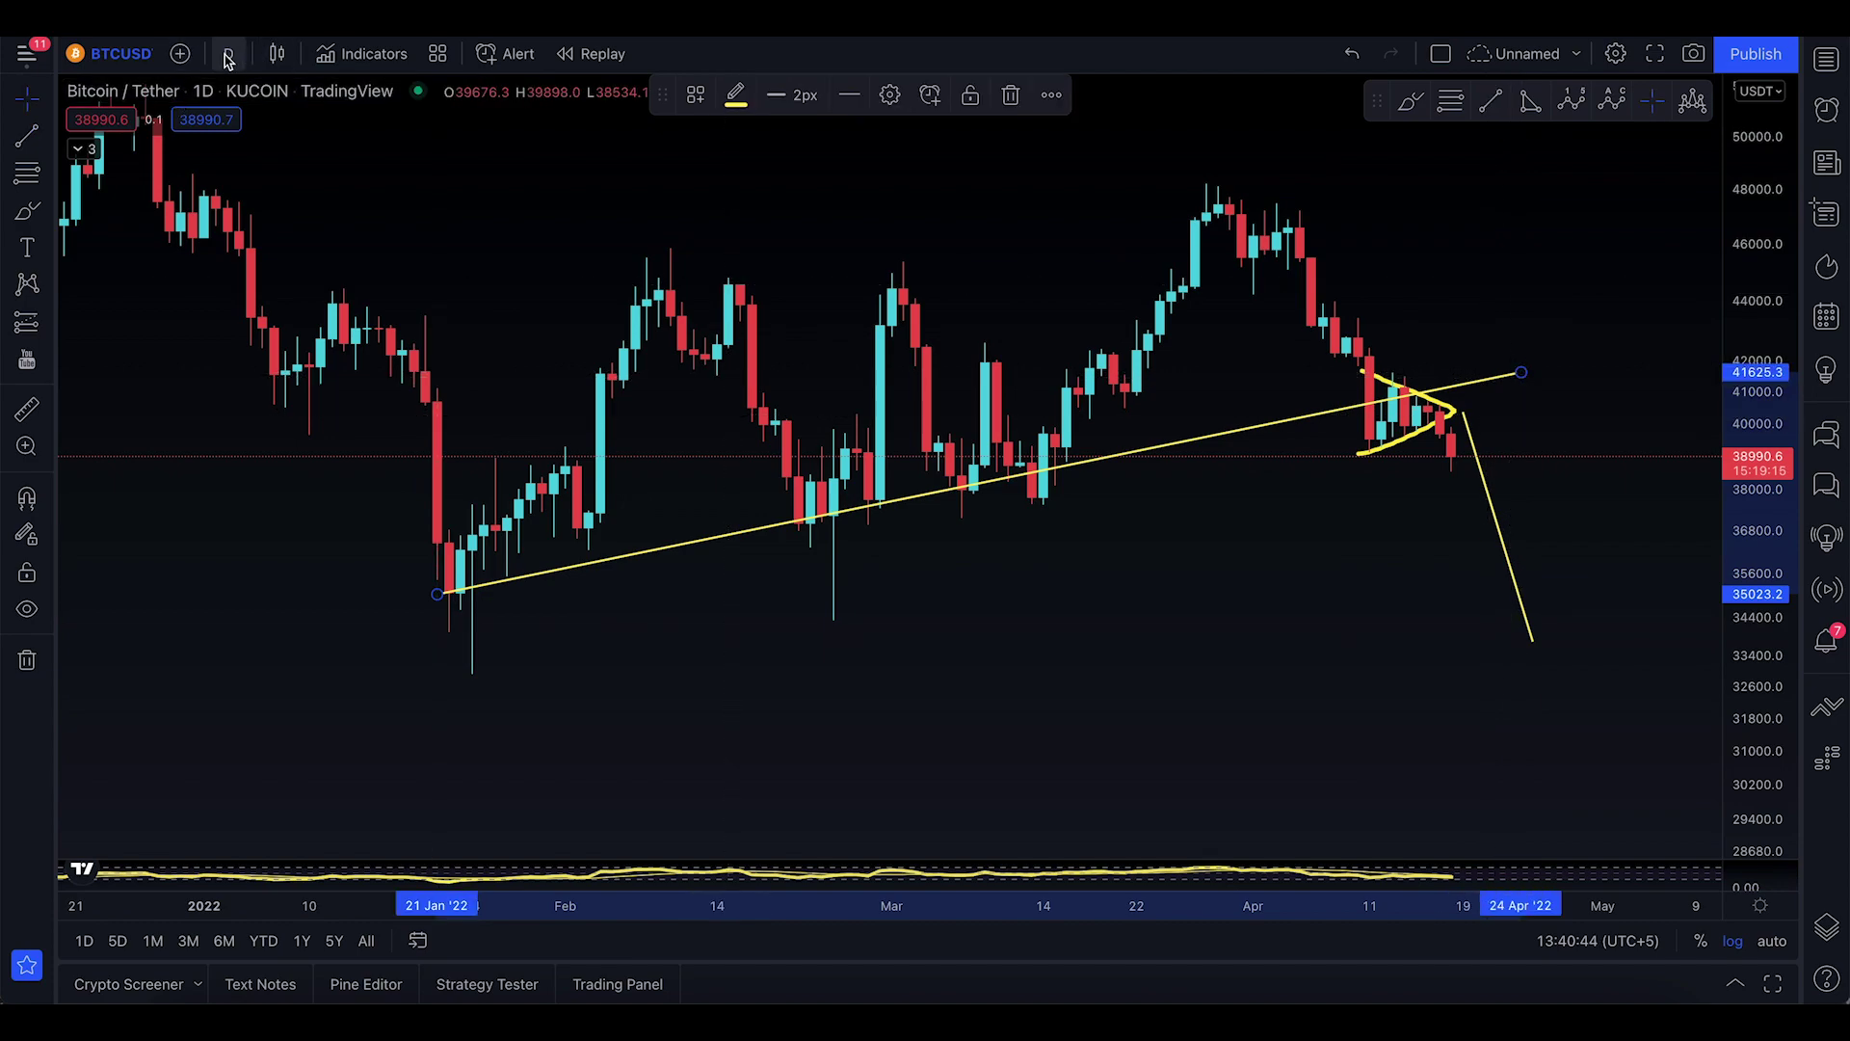
- Display the price as a line chart and brush circles around its touches on the rising trend line, deleting the stroke when done
{"action": "left_click", "coordinate": [277, 53]}
{"action": "left_click", "coordinate": [318, 226]}
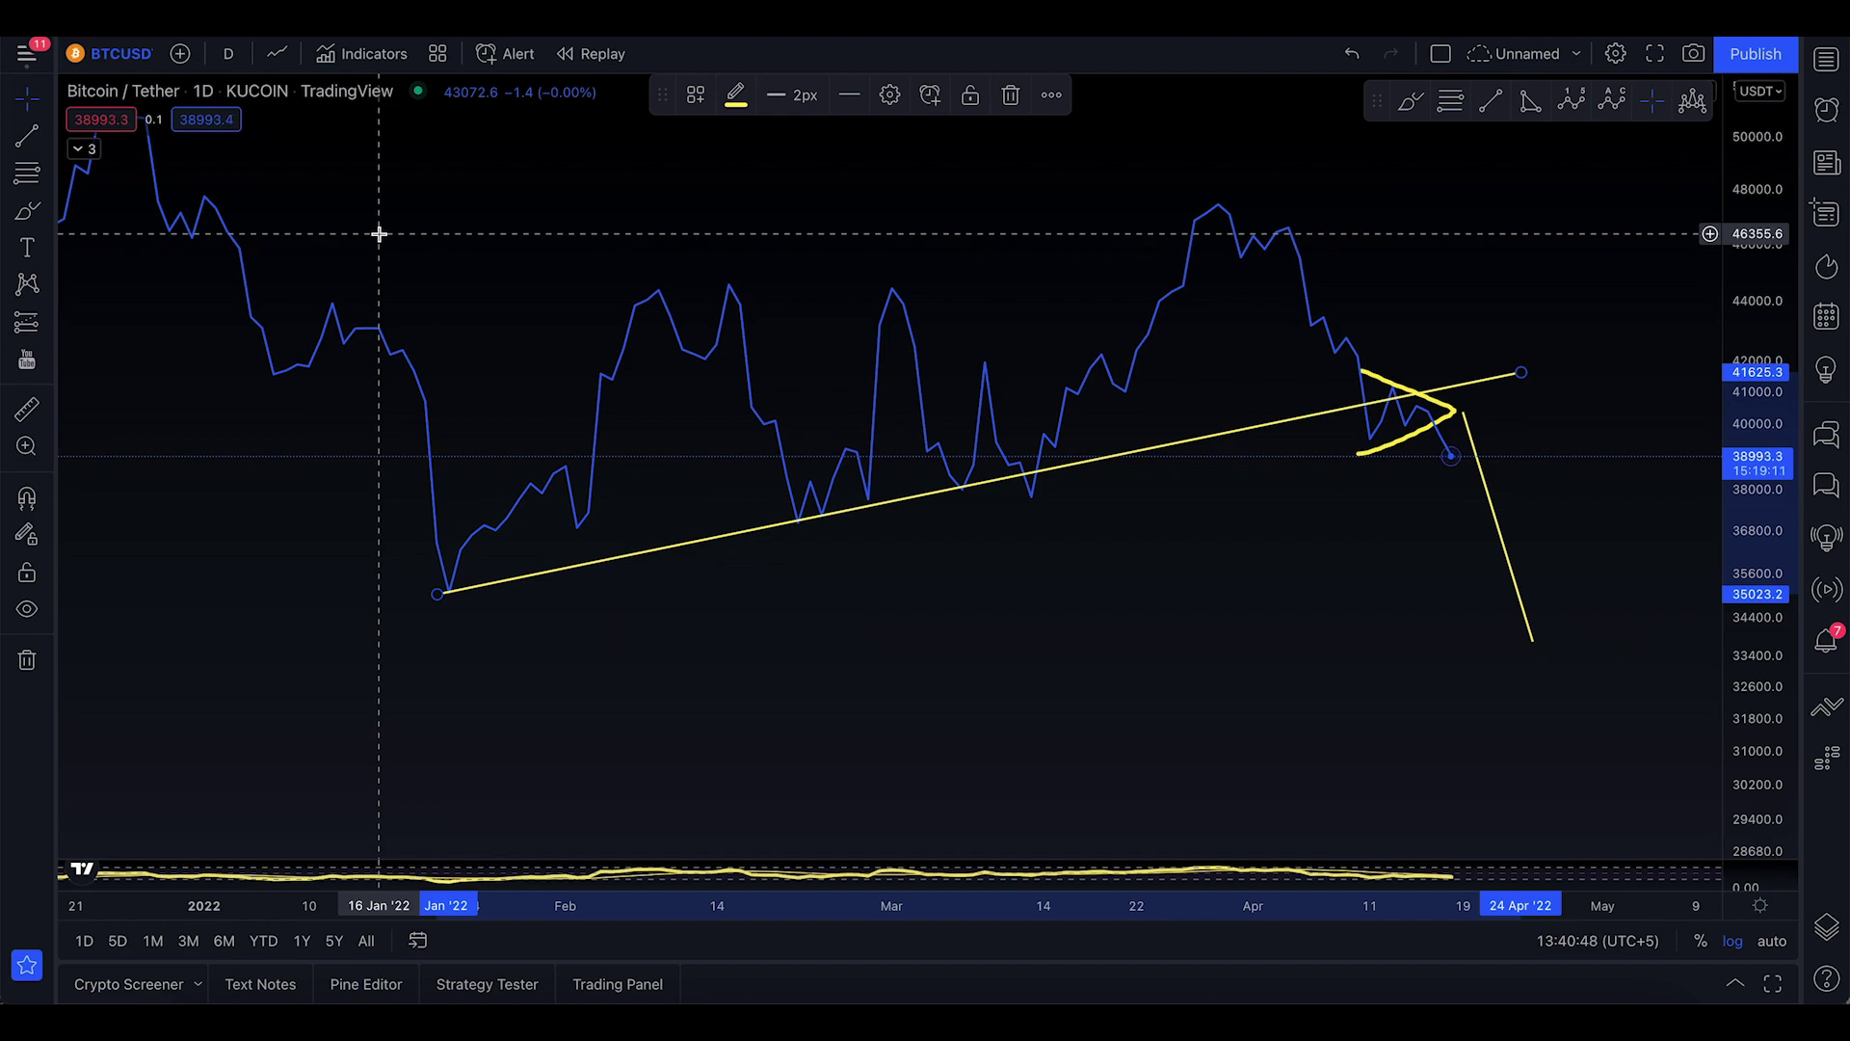
{"action": "left_click", "coordinate": [27, 210]}
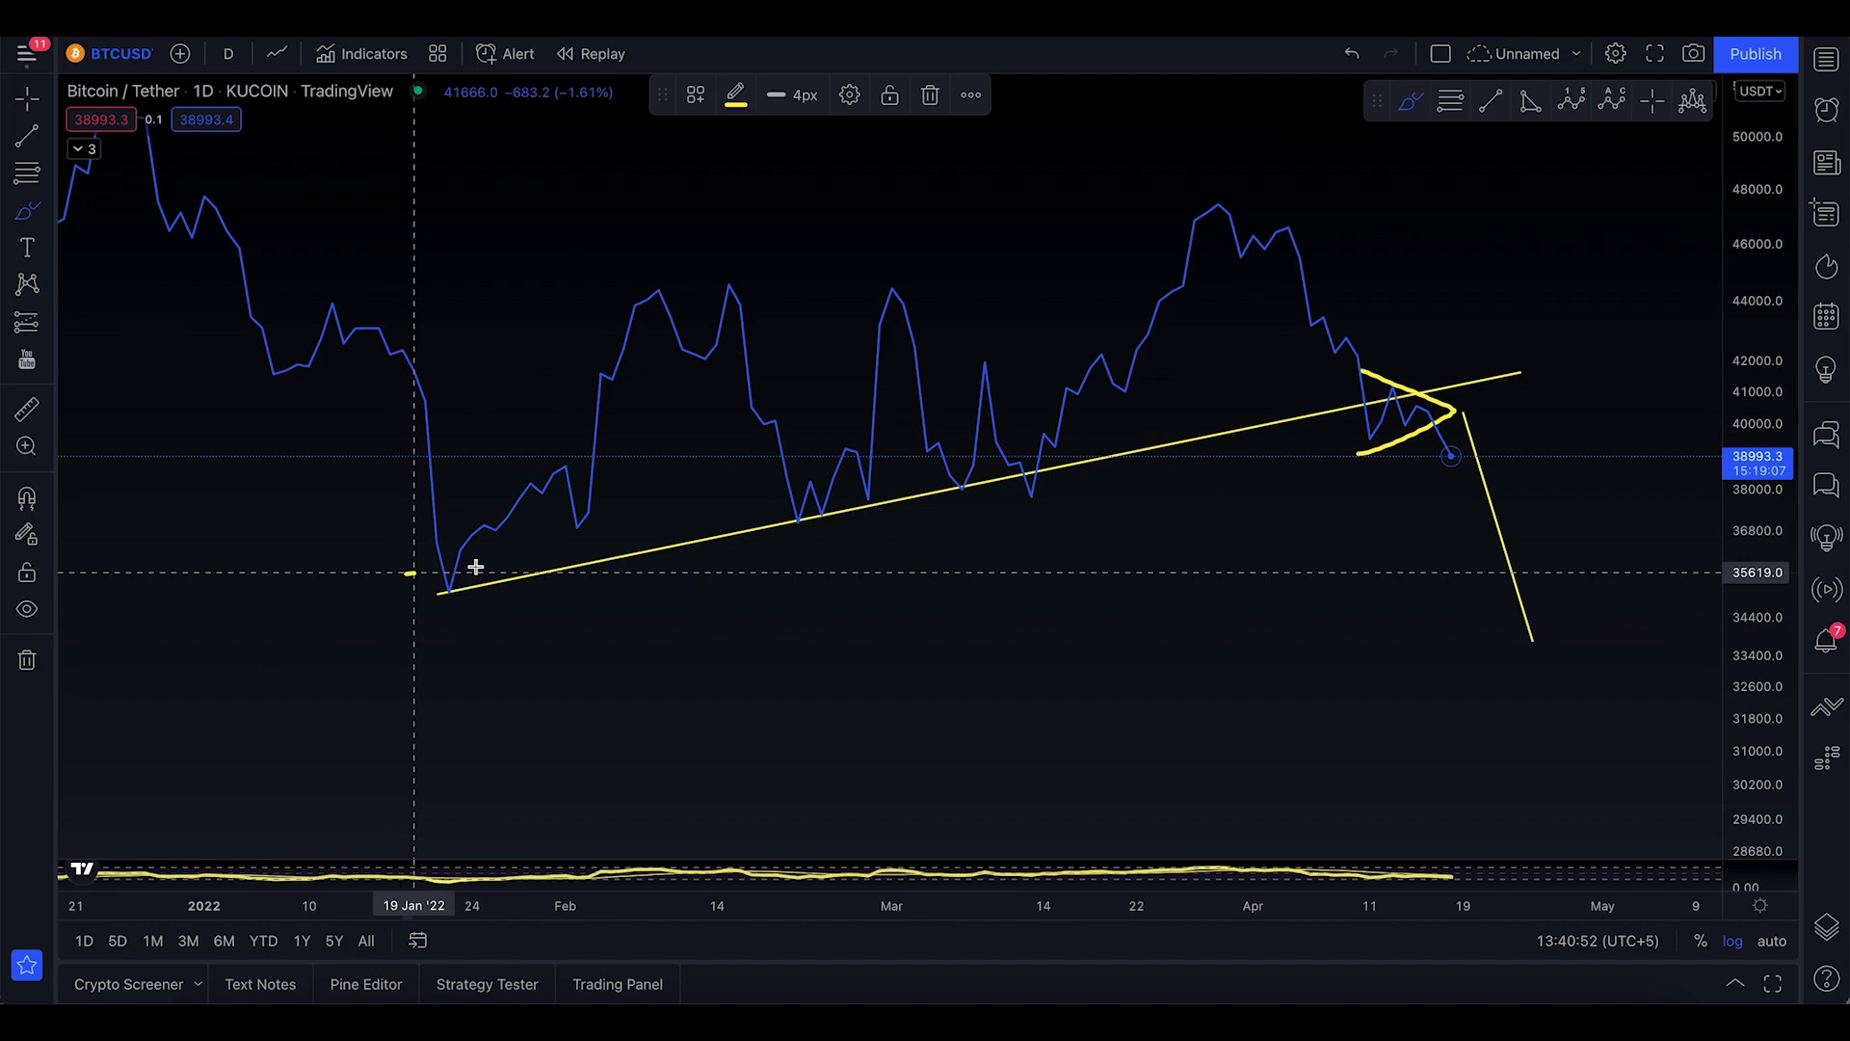
{"action": "mouse_move", "coordinate": [479, 569]}
{"action": "left_mouse_down"}
{"action": "mouse_move", "coordinate": [397, 587]}
{"action": "mouse_move", "coordinate": [509, 551]}
{"action": "left_mouse_up"}
{"action": "mouse_move", "coordinate": [680, 533]}
{"action": "left_mouse_down"}
{"action": "mouse_move", "coordinate": [868, 487]}
{"action": "mouse_move", "coordinate": [945, 482]}
{"action": "mouse_move", "coordinate": [949, 499]}
{"action": "mouse_move", "coordinate": [1335, 412]}
{"action": "mouse_move", "coordinate": [1357, 461]}
{"action": "mouse_move", "coordinate": [1395, 387]}
{"action": "left_mouse_up"}
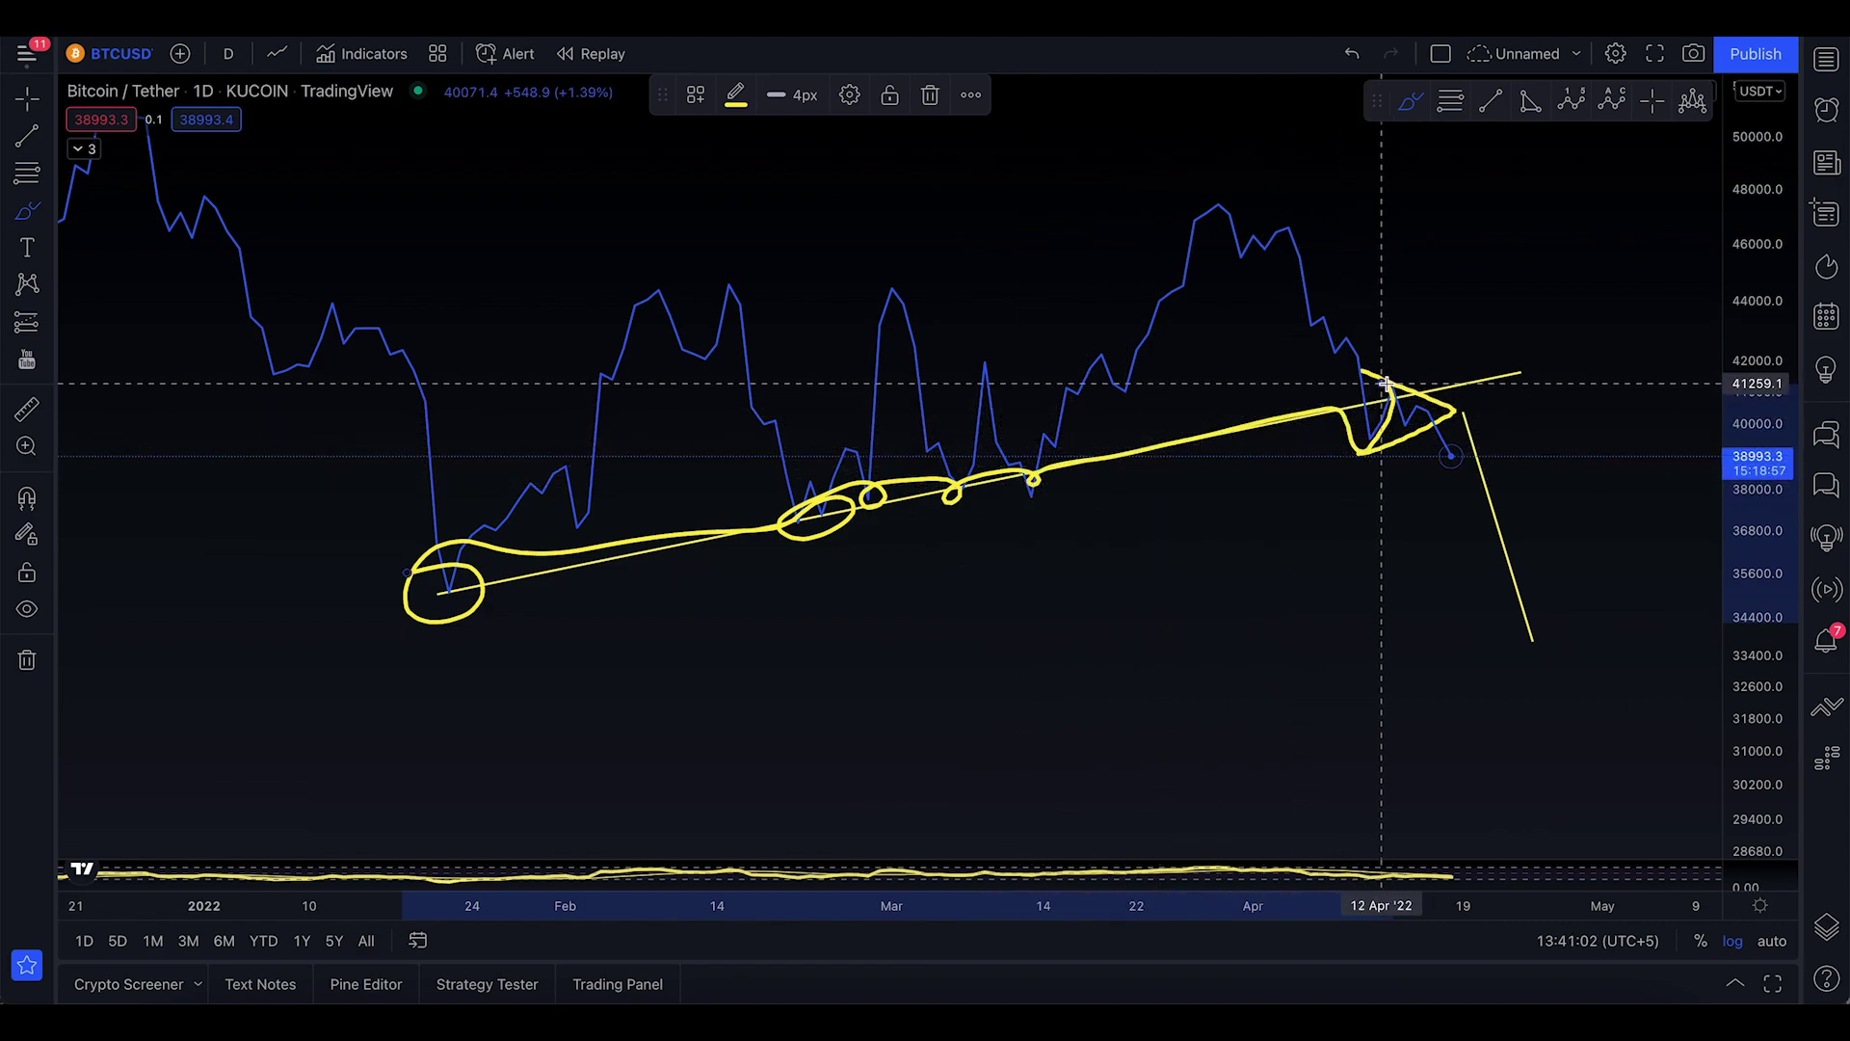
{"action": "key", "text": "Delete"}
- Enlarge the area around the triangle and set the chart type to Candles
{"action": "left_click", "coordinate": [25, 453]}
{"action": "left_click_drag", "start_coordinate": [1490, 333], "coordinate": [1313, 478]}
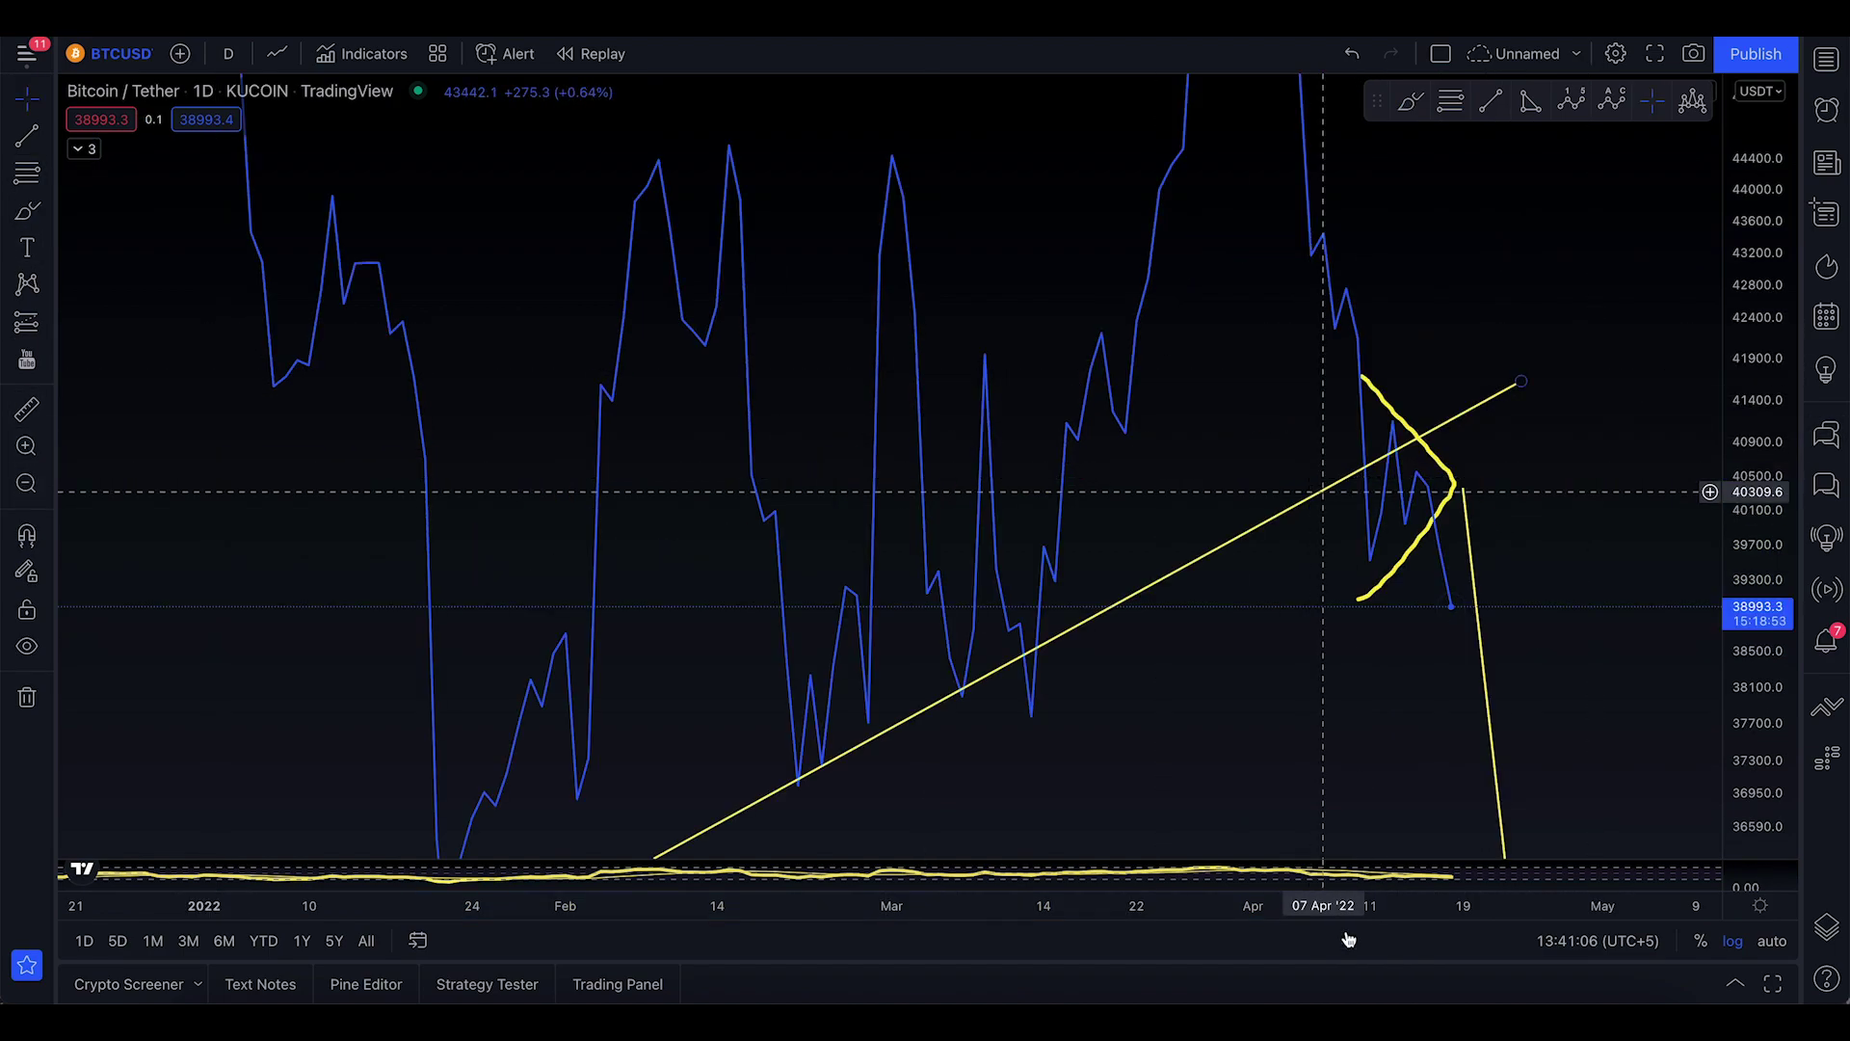
{"action": "scroll", "coordinate": [1457, 430], "scroll_direction": "up", "scroll_amount": 5}
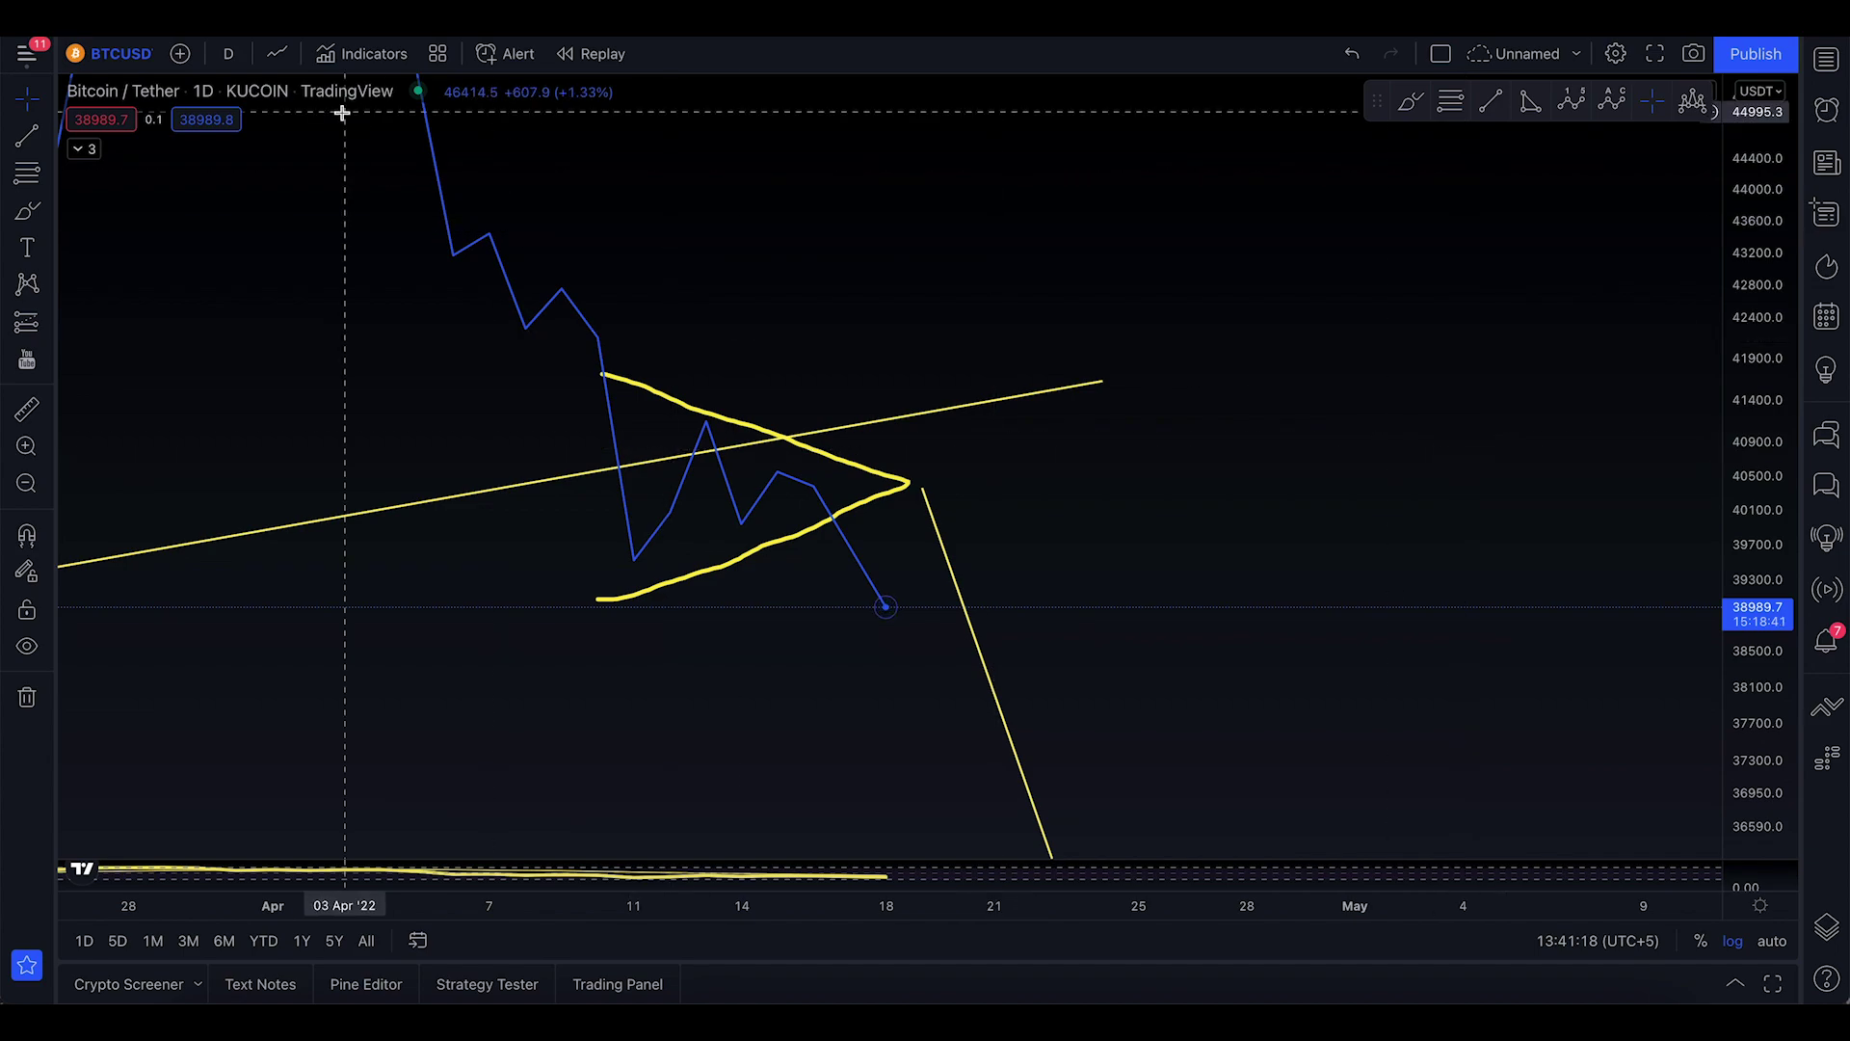
{"action": "left_click", "coordinate": [286, 54]}
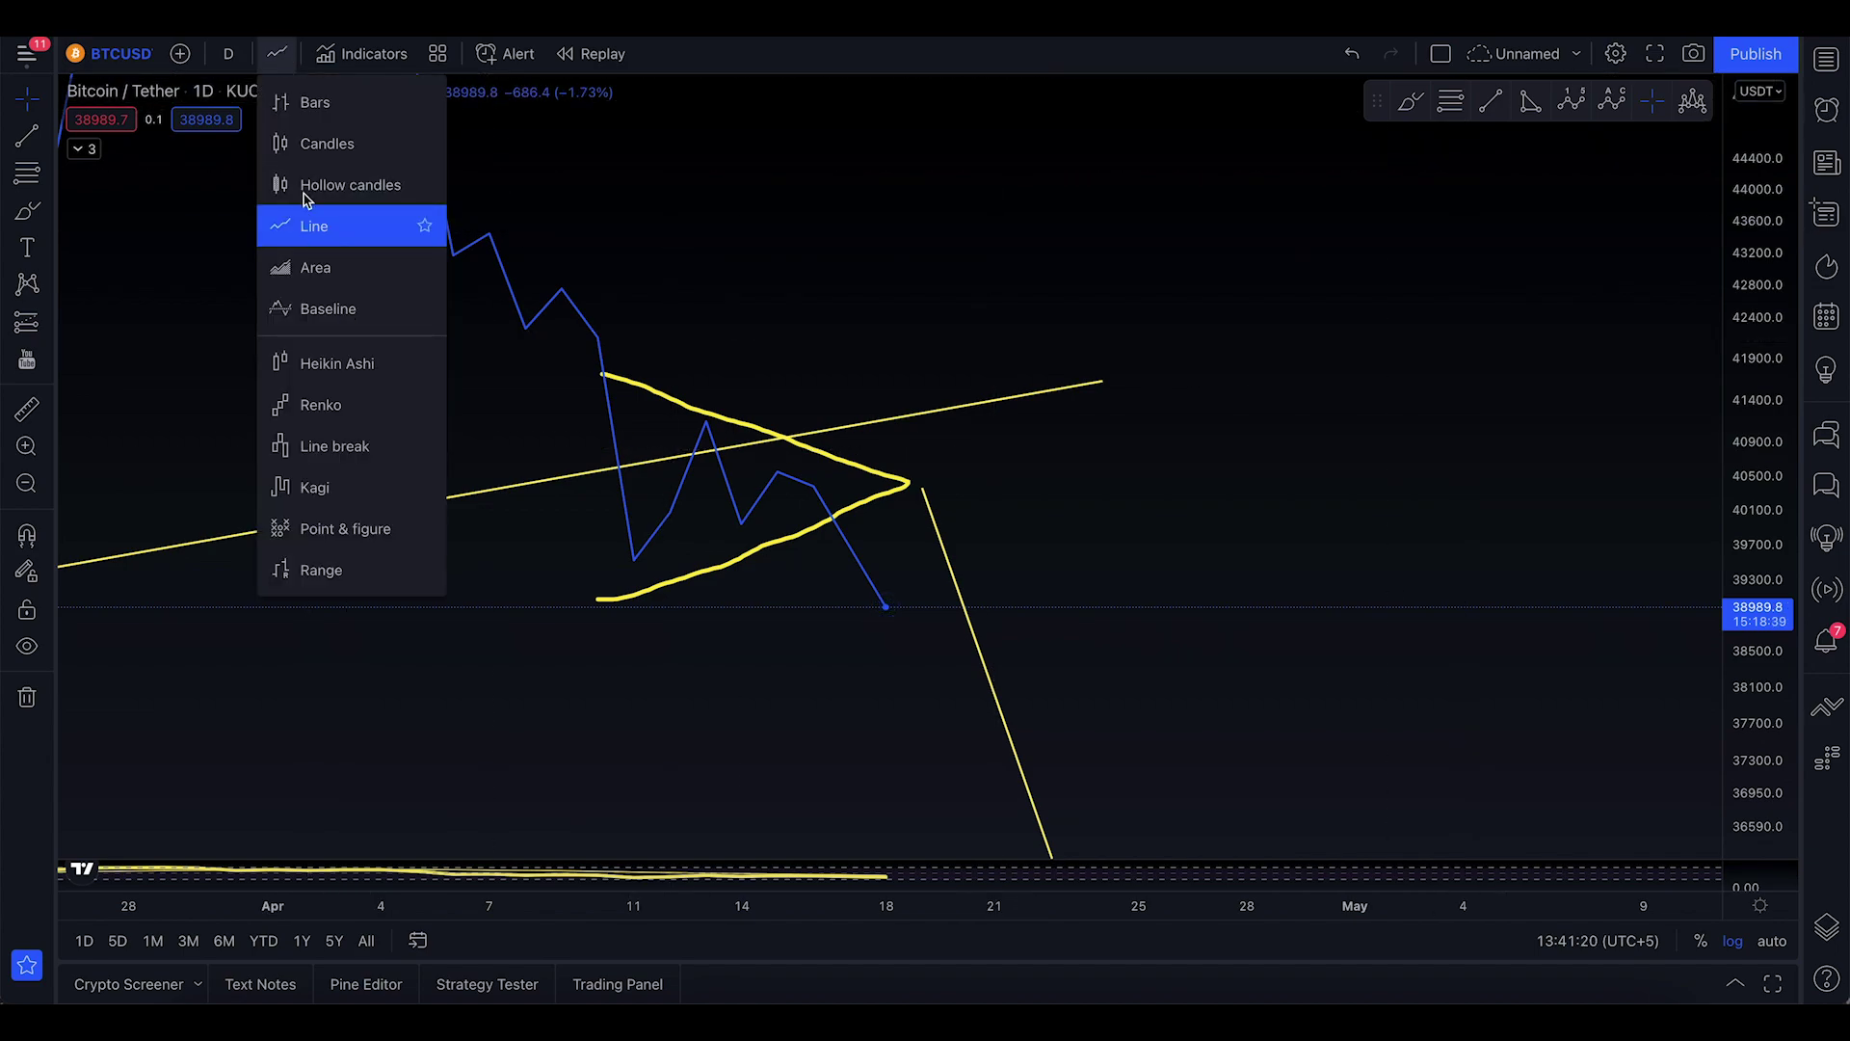
{"action": "left_click", "coordinate": [316, 146]}
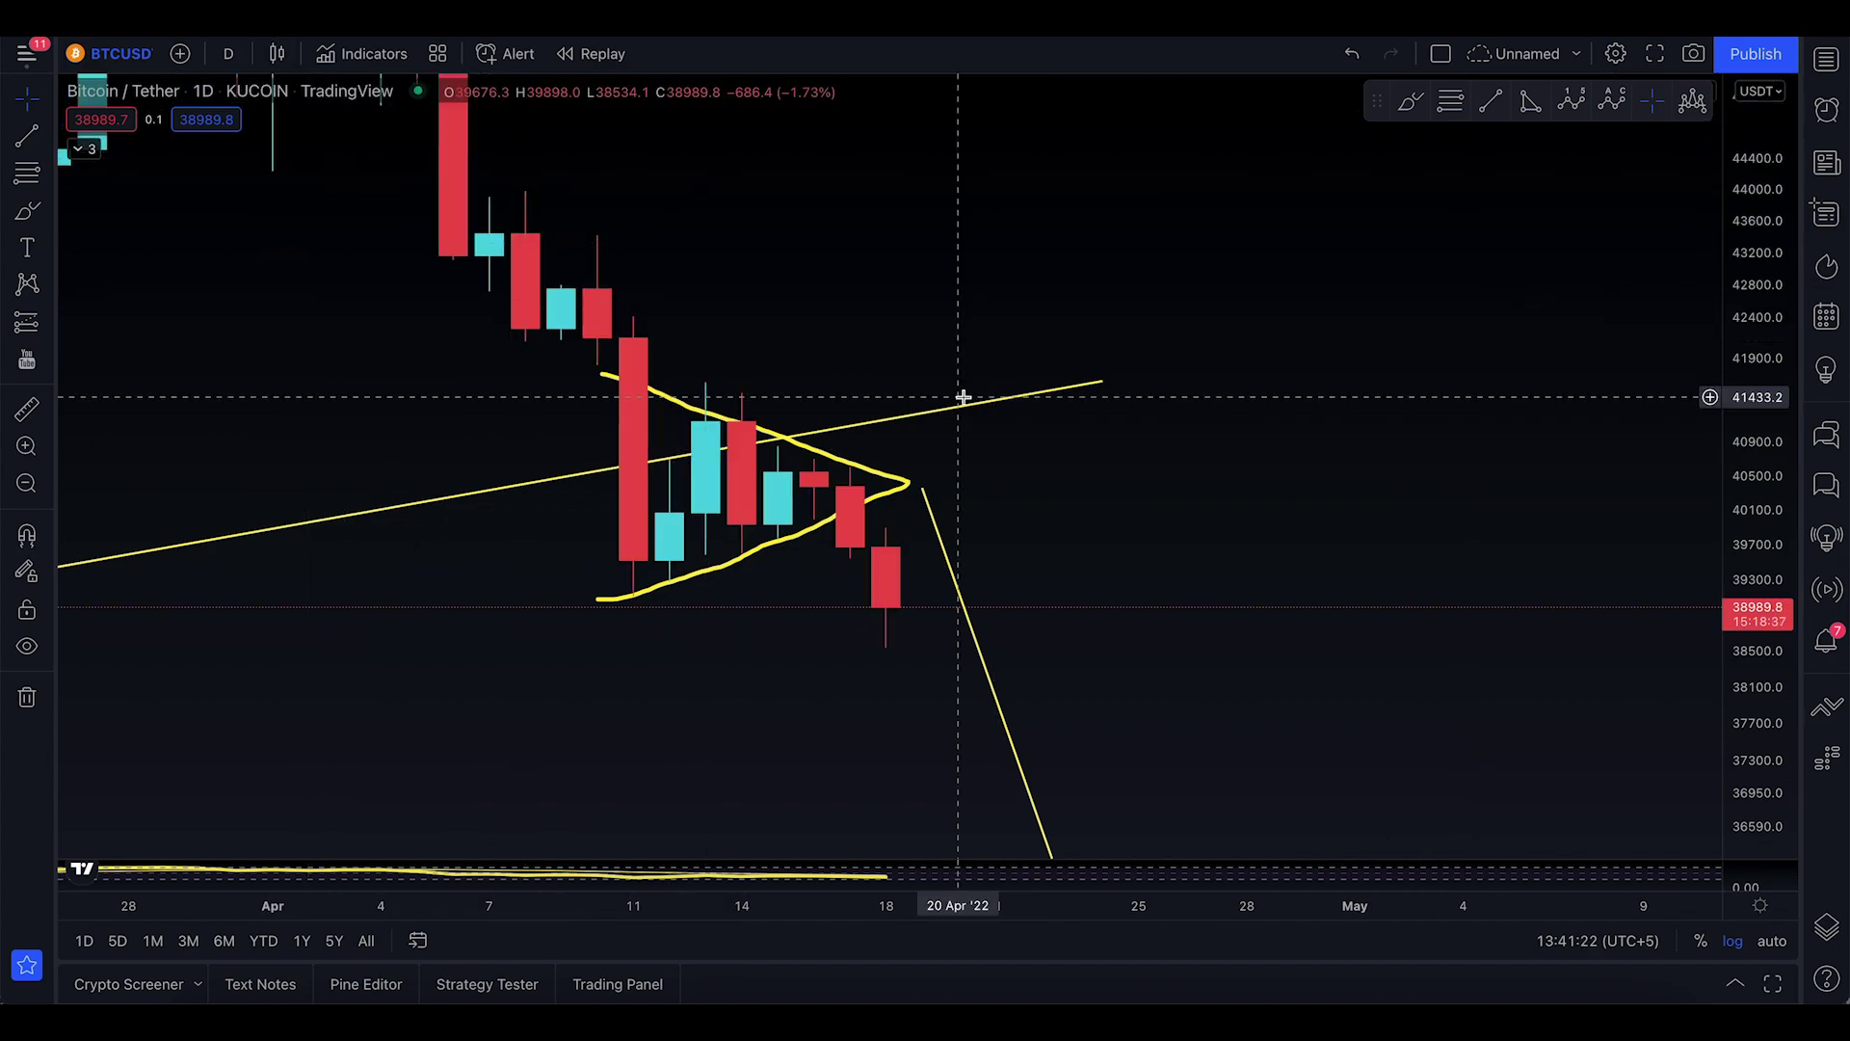
- Brush a stroke circling the early-April high and following the decline down to the 11 April candle's low
{"action": "left_click_drag", "start_coordinate": [1737, 361], "coordinate": [1739, 563]}
{"action": "left_click_drag", "start_coordinate": [597, 911], "coordinate": [905, 912]}
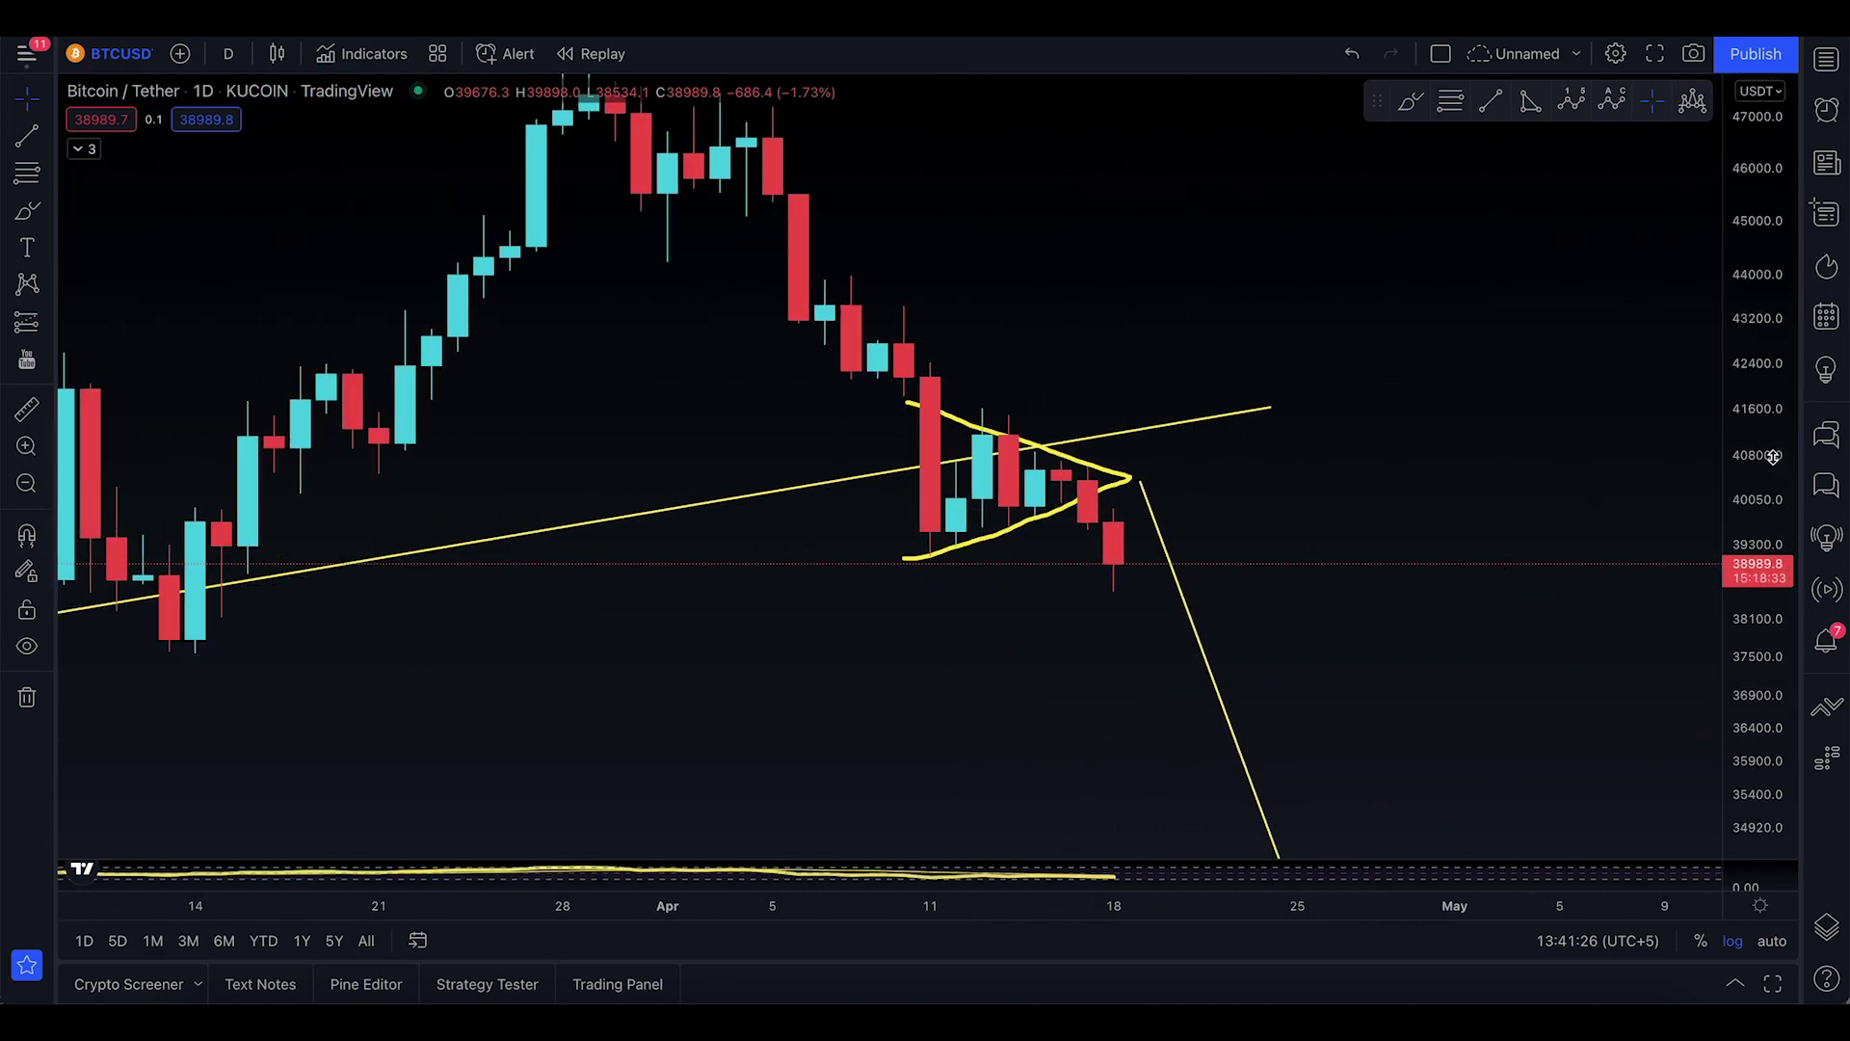
{"action": "left_click_drag", "start_coordinate": [1774, 457], "coordinate": [1771, 511]}
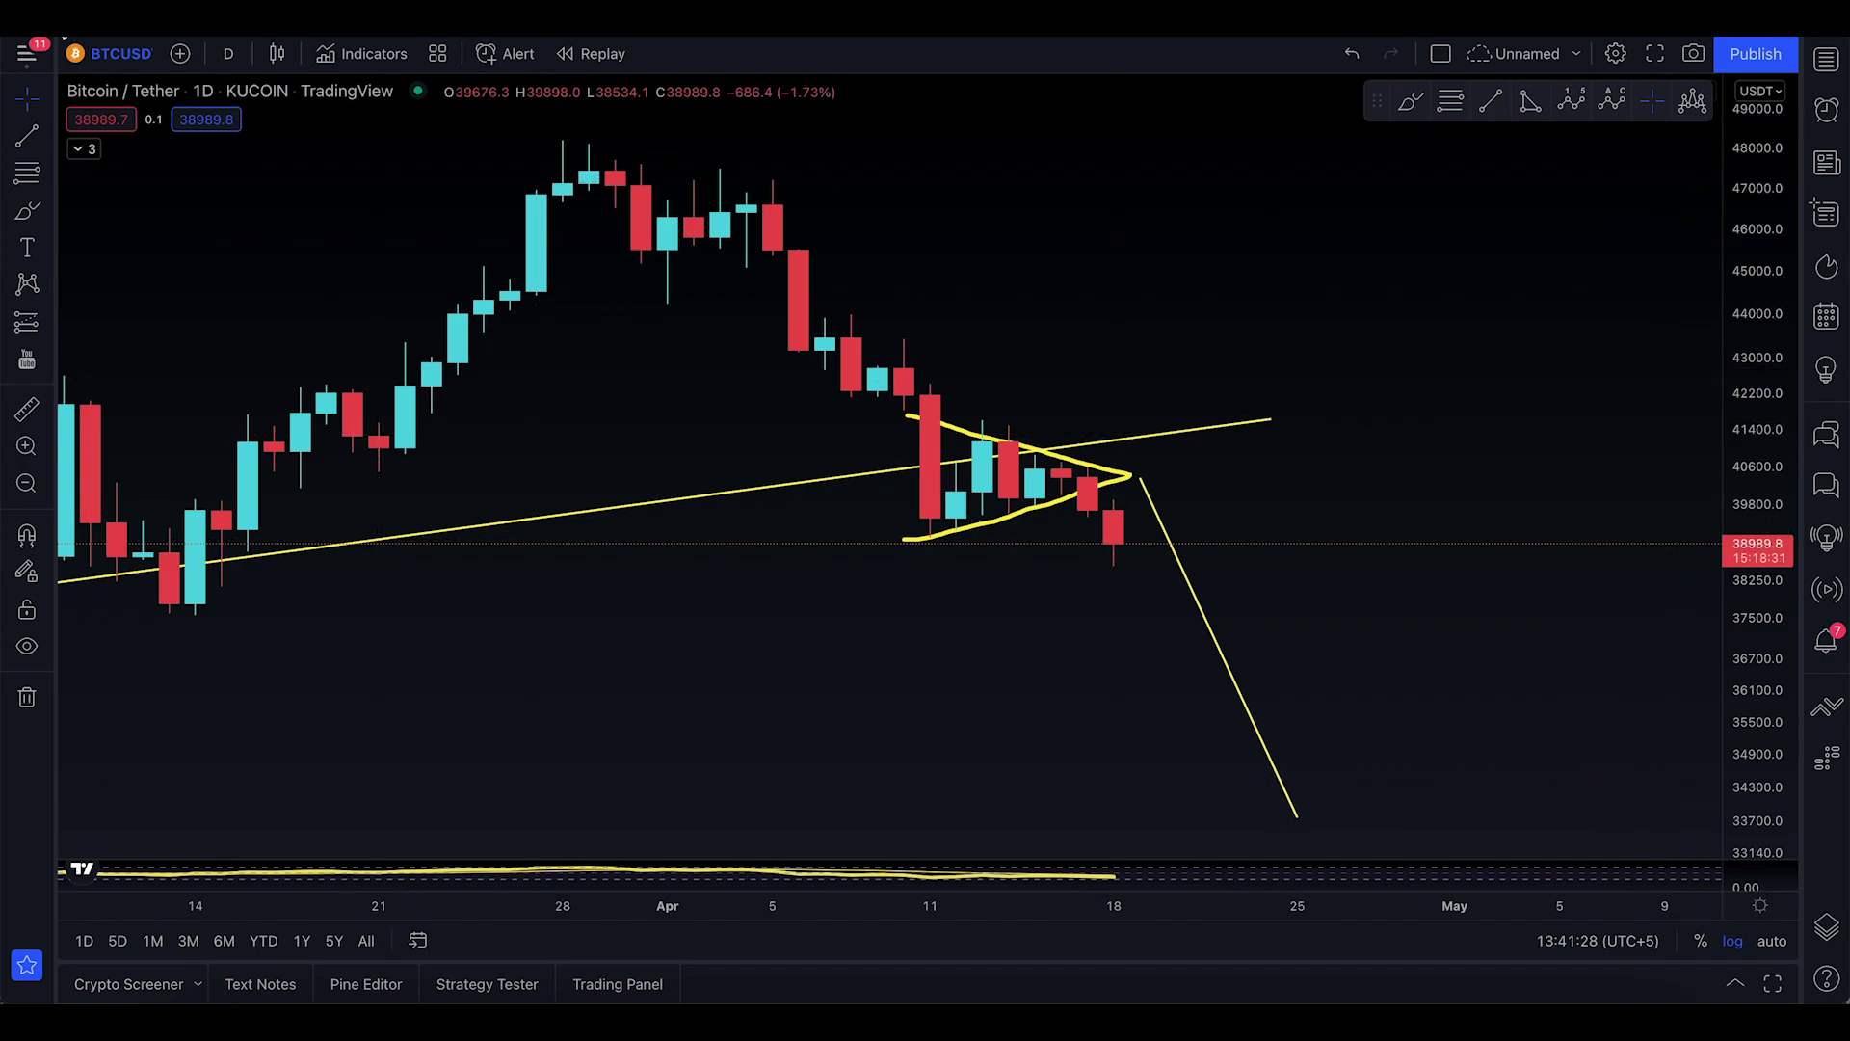
{"action": "left_click", "coordinate": [27, 210]}
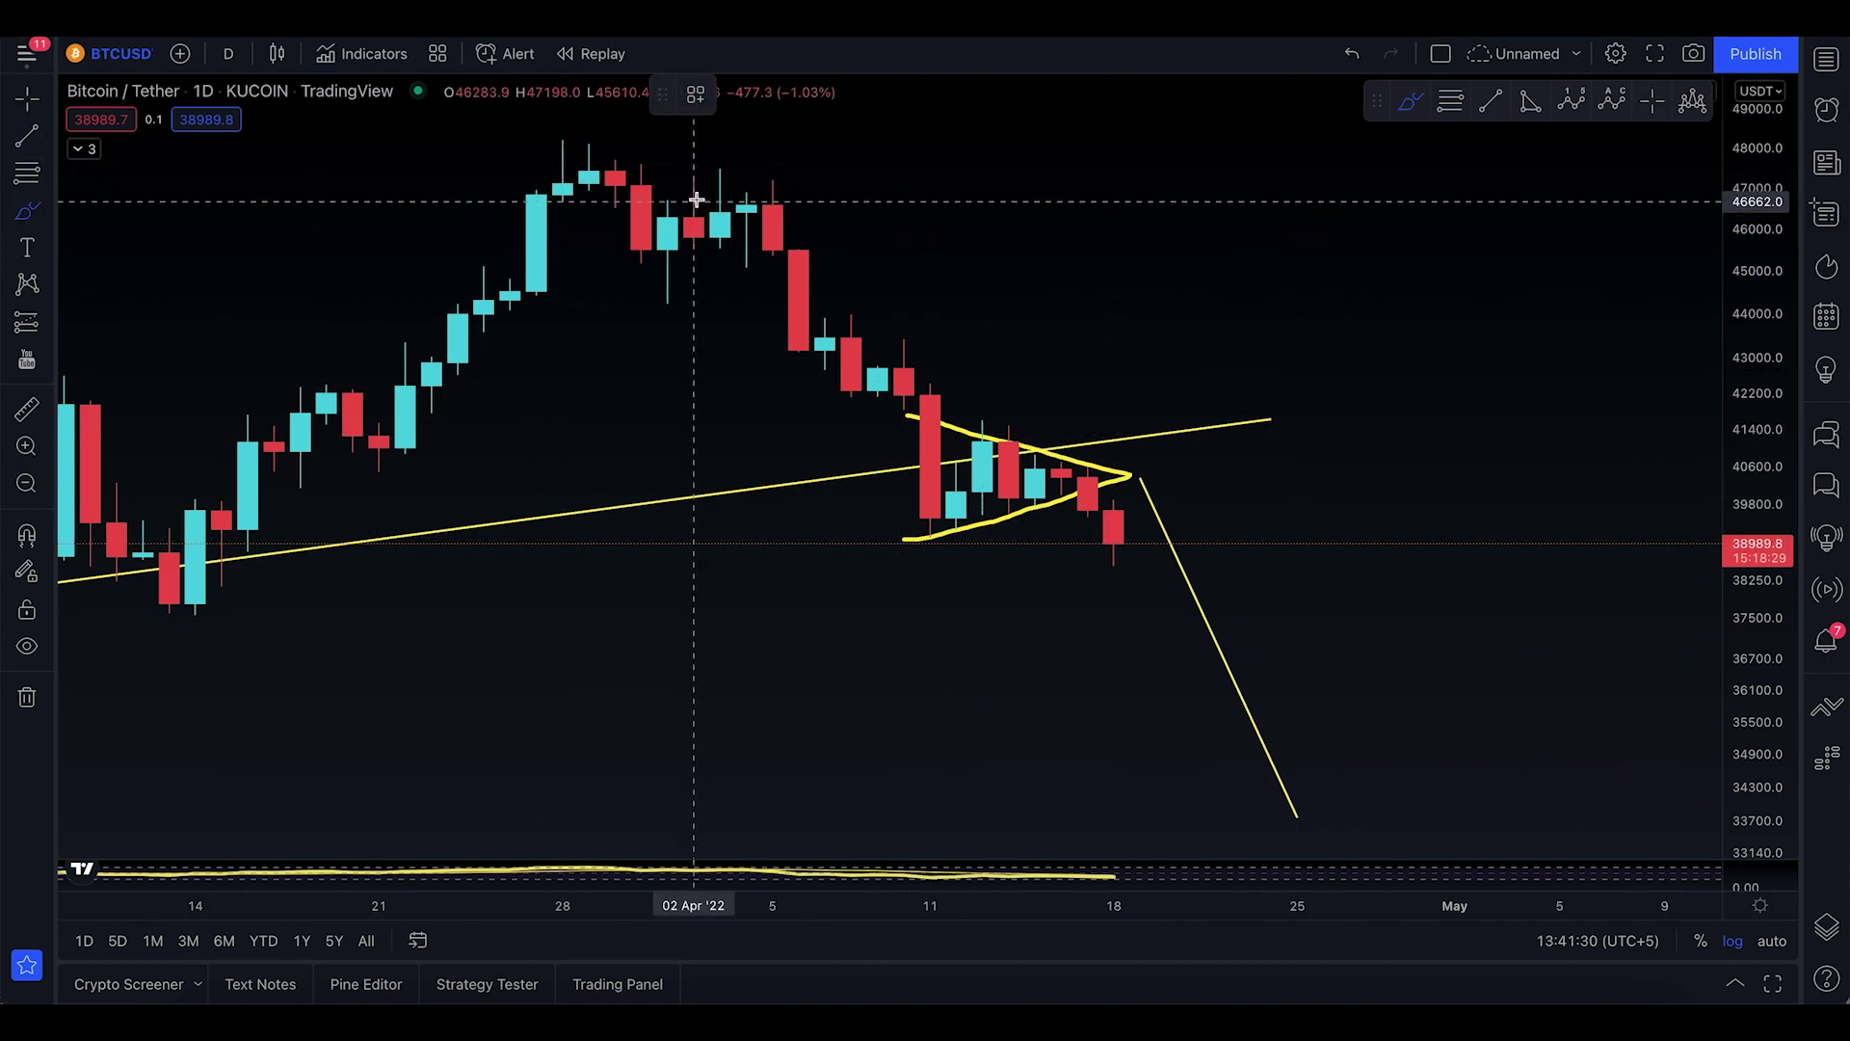
{"action": "mouse_move", "coordinate": [725, 188]}
{"action": "left_mouse_down"}
{"action": "mouse_move", "coordinate": [824, 179]}
{"action": "mouse_move", "coordinate": [744, 217]}
{"action": "mouse_move", "coordinate": [772, 164]}
{"action": "mouse_move", "coordinate": [946, 529]}
{"action": "mouse_move", "coordinate": [956, 496]}
{"action": "mouse_move", "coordinate": [926, 533]}
{"action": "left_mouse_up"}
{"action": "left_click_drag", "start_coordinate": [1794, 312], "coordinate": [1795, 480]}
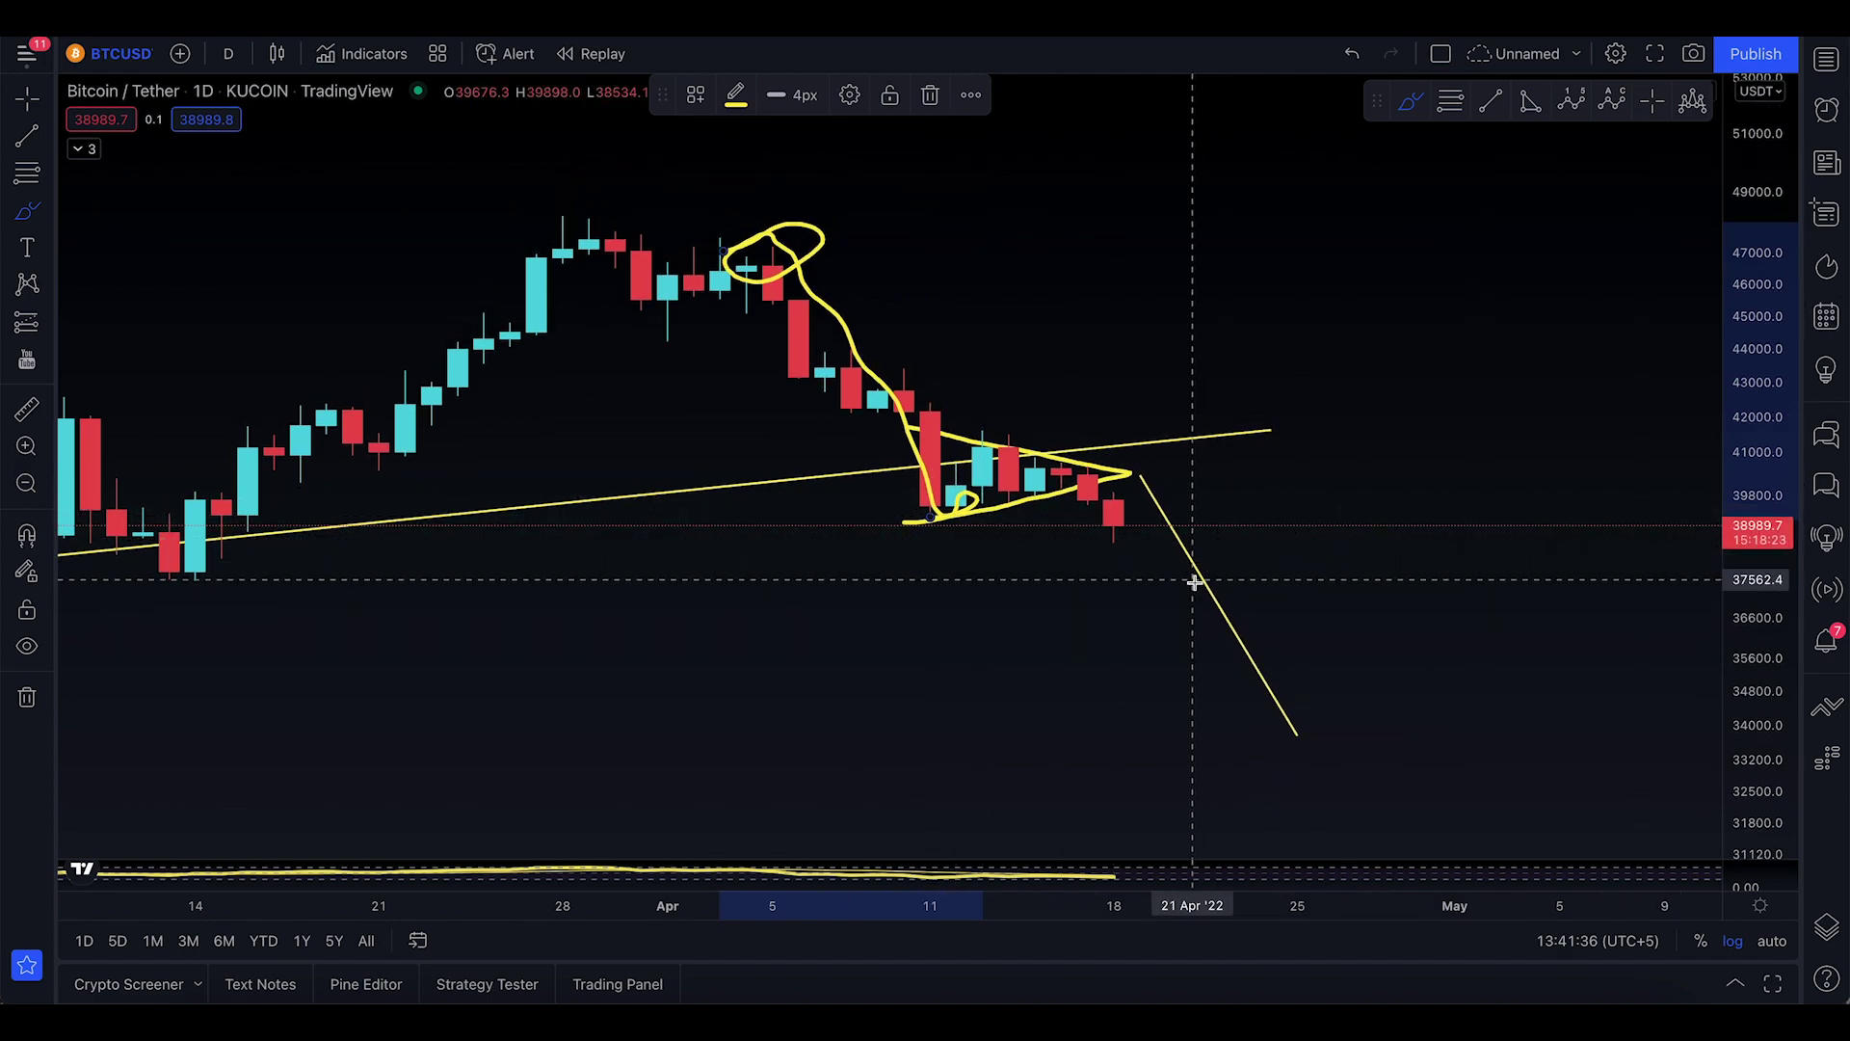
- Brush a projected drop from the triangle's tip to about 33,731 near 23 Apr '22, and undo the latest drawing actions
{"action": "mouse_move", "coordinate": [1127, 478]}
{"action": "left_mouse_down"}
{"action": "mouse_move", "coordinate": [1347, 706]}
{"action": "mouse_move", "coordinate": [1235, 739]}
{"action": "left_mouse_up"}
{"action": "key", "text": "super+z"}
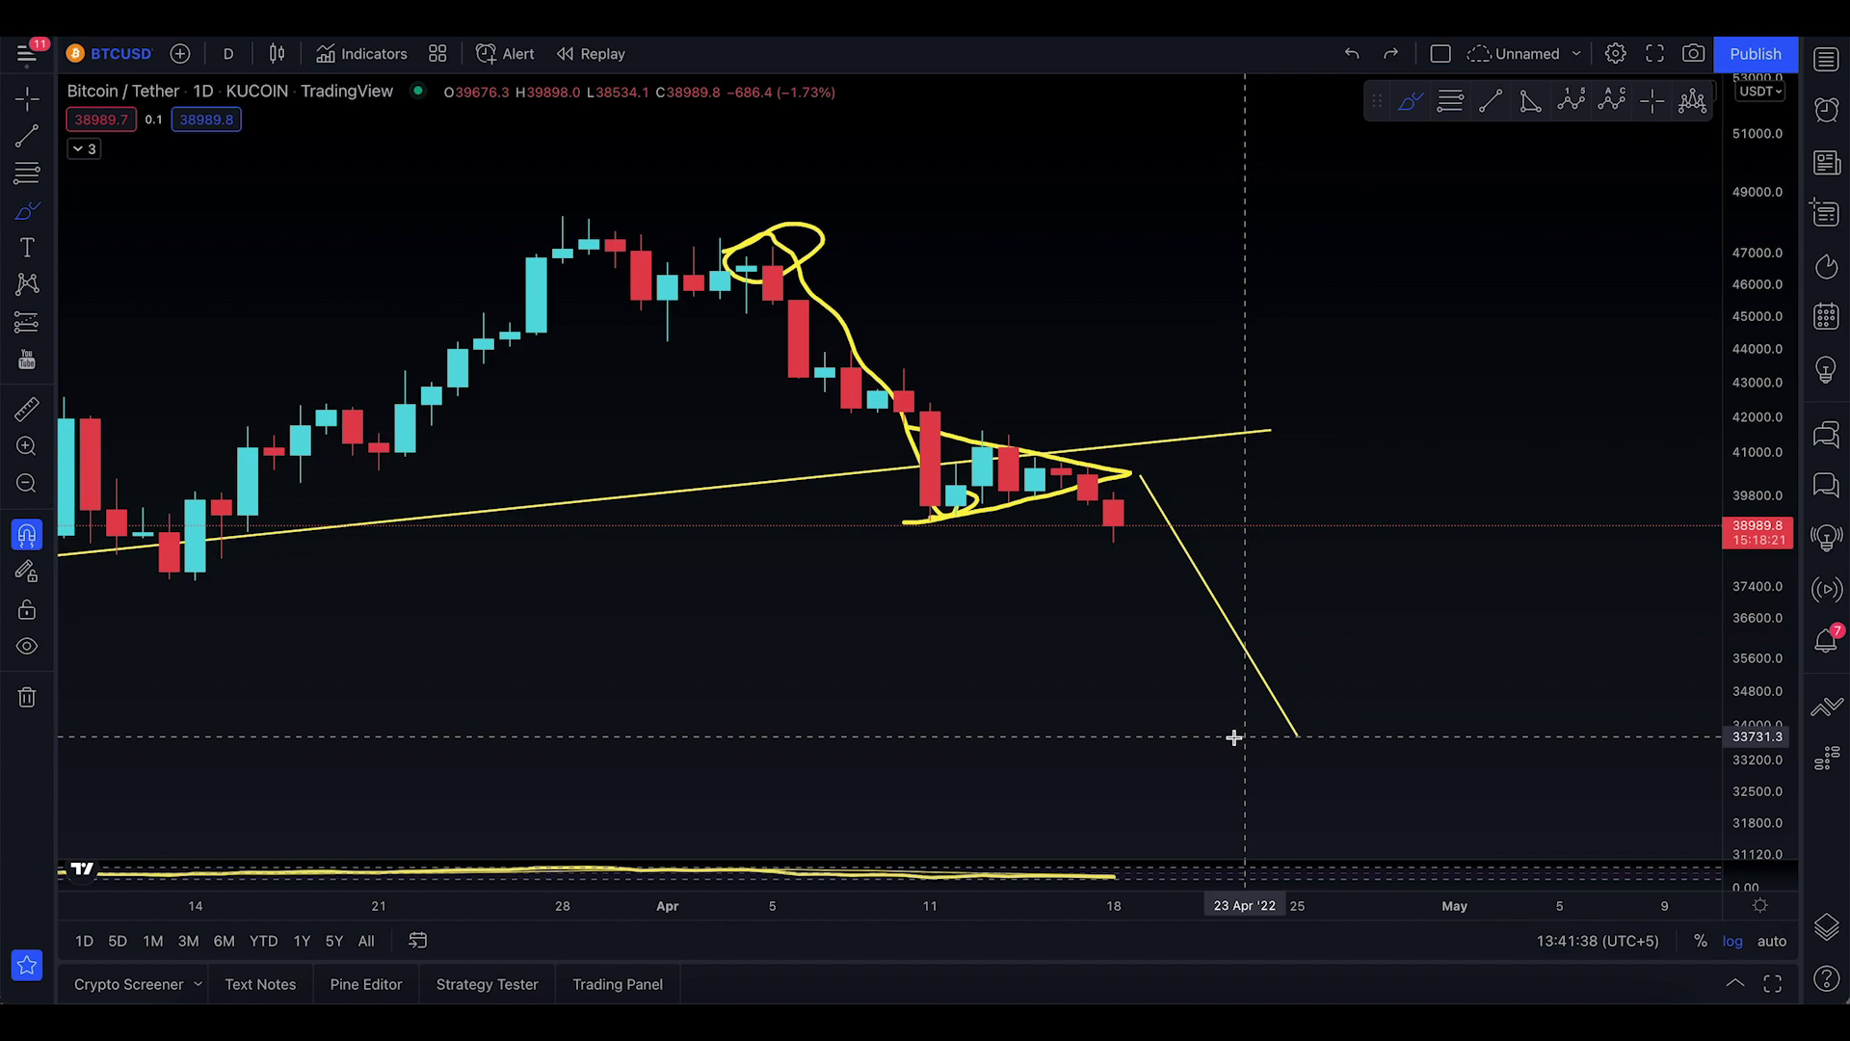
{"action": "key", "text": "ctrl+z"}
{"action": "key", "text": "ctrl+z"}
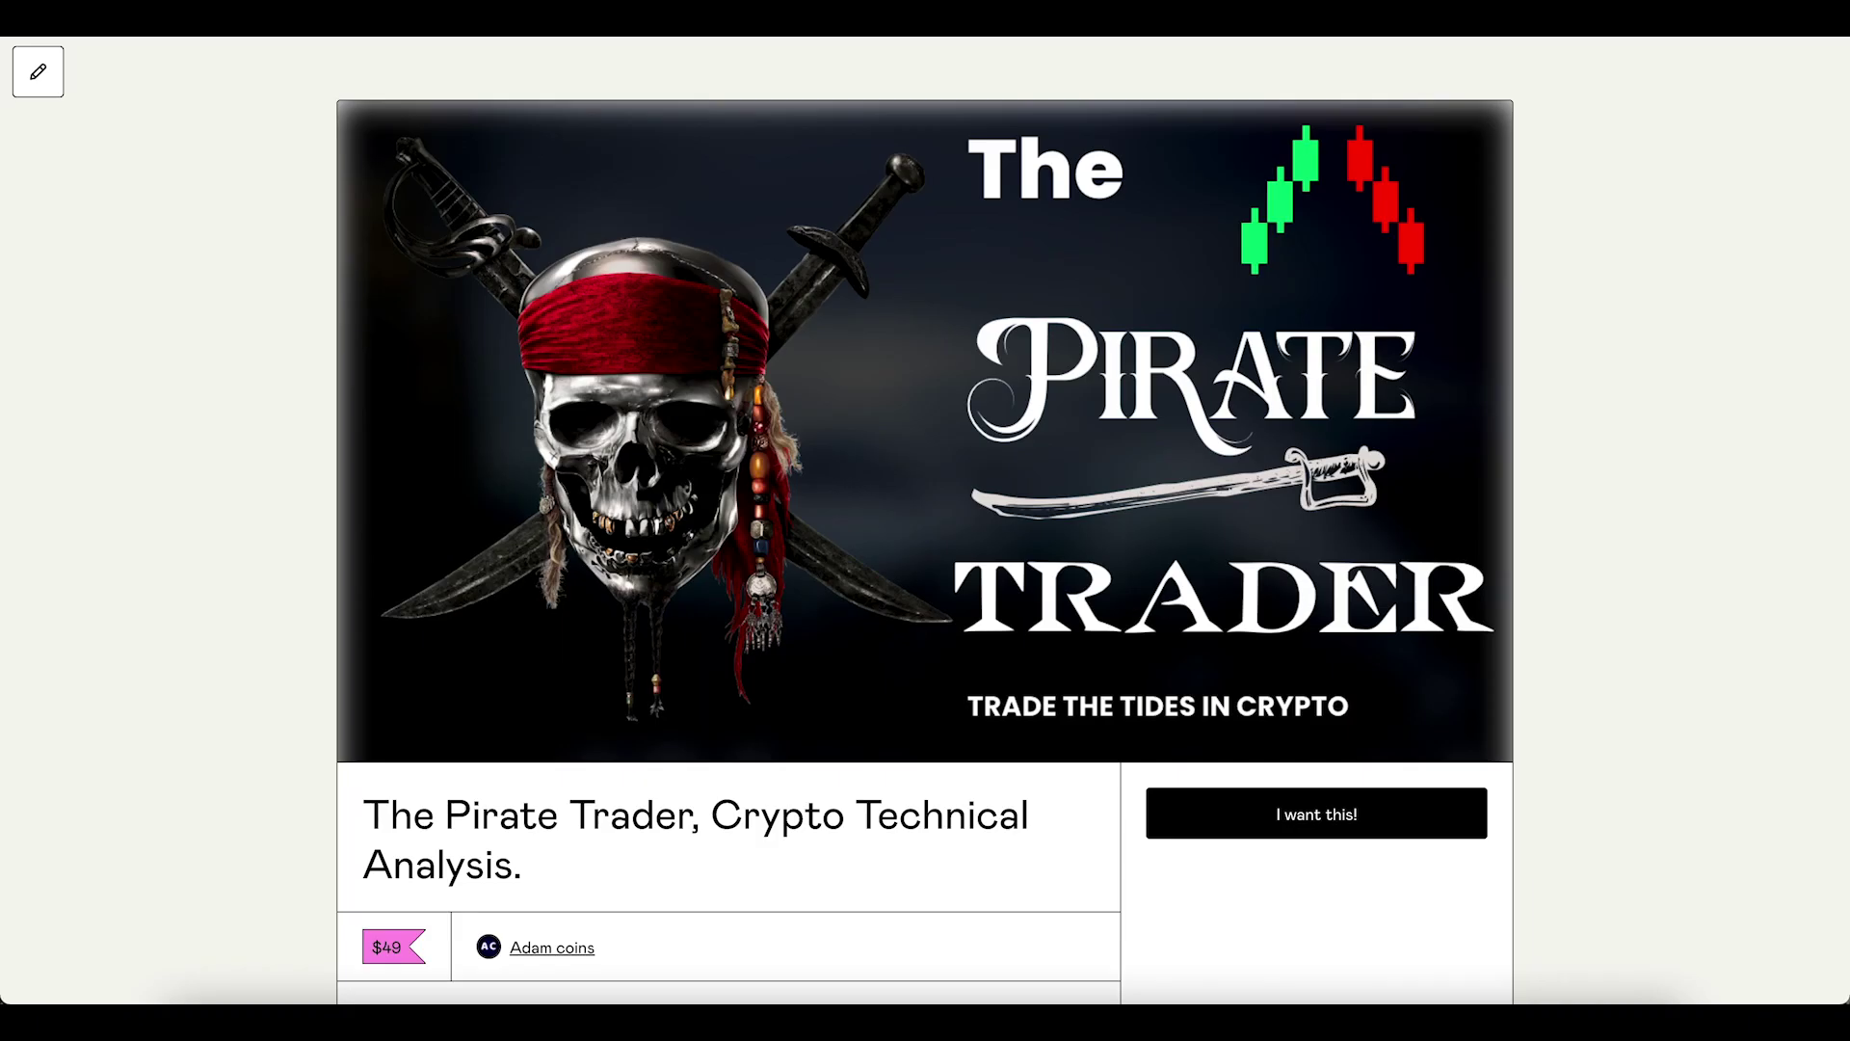
- Examine The Pirate Trader course page, including its topic list, and highlight the course price
{"action": "scroll", "coordinate": [782, 406], "scroll_direction": "down", "scroll_amount": 5}
{"action": "scroll", "coordinate": [781, 407], "scroll_direction": "down", "scroll_amount": 8}
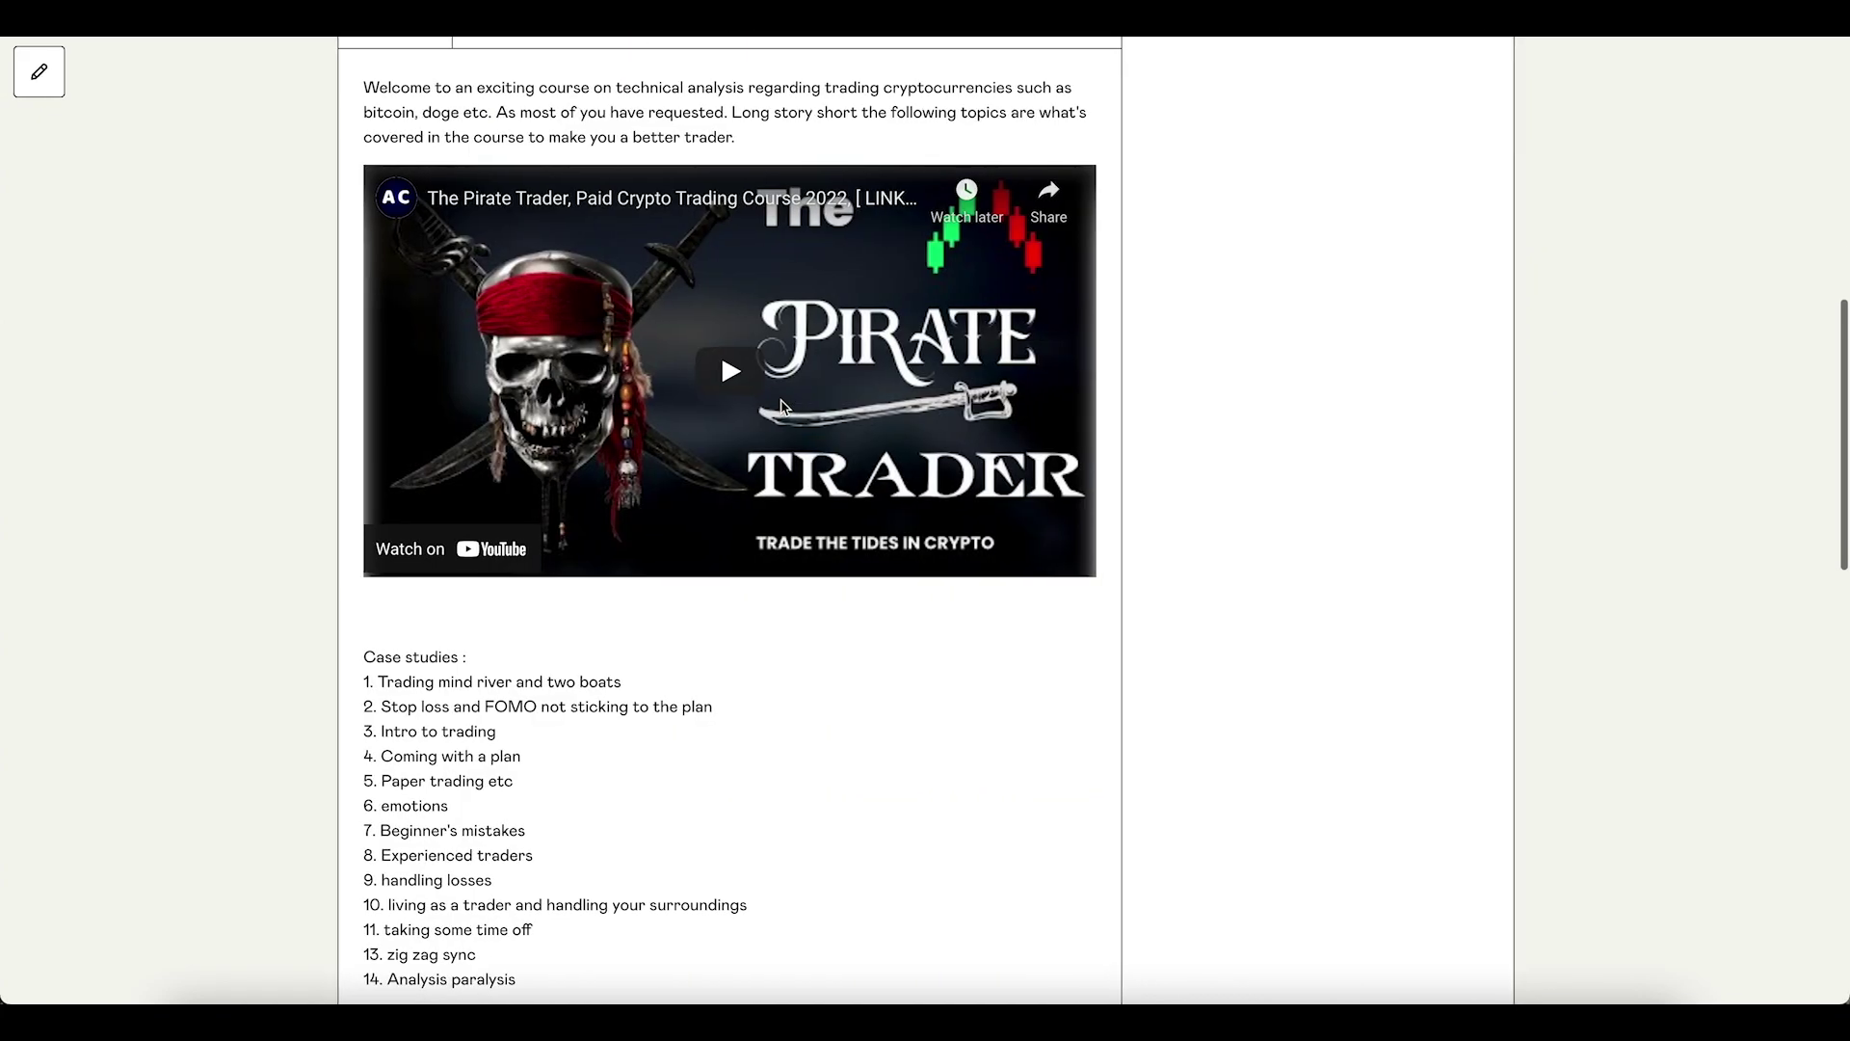
{"action": "scroll", "coordinate": [784, 408], "scroll_direction": "down", "scroll_amount": 5}
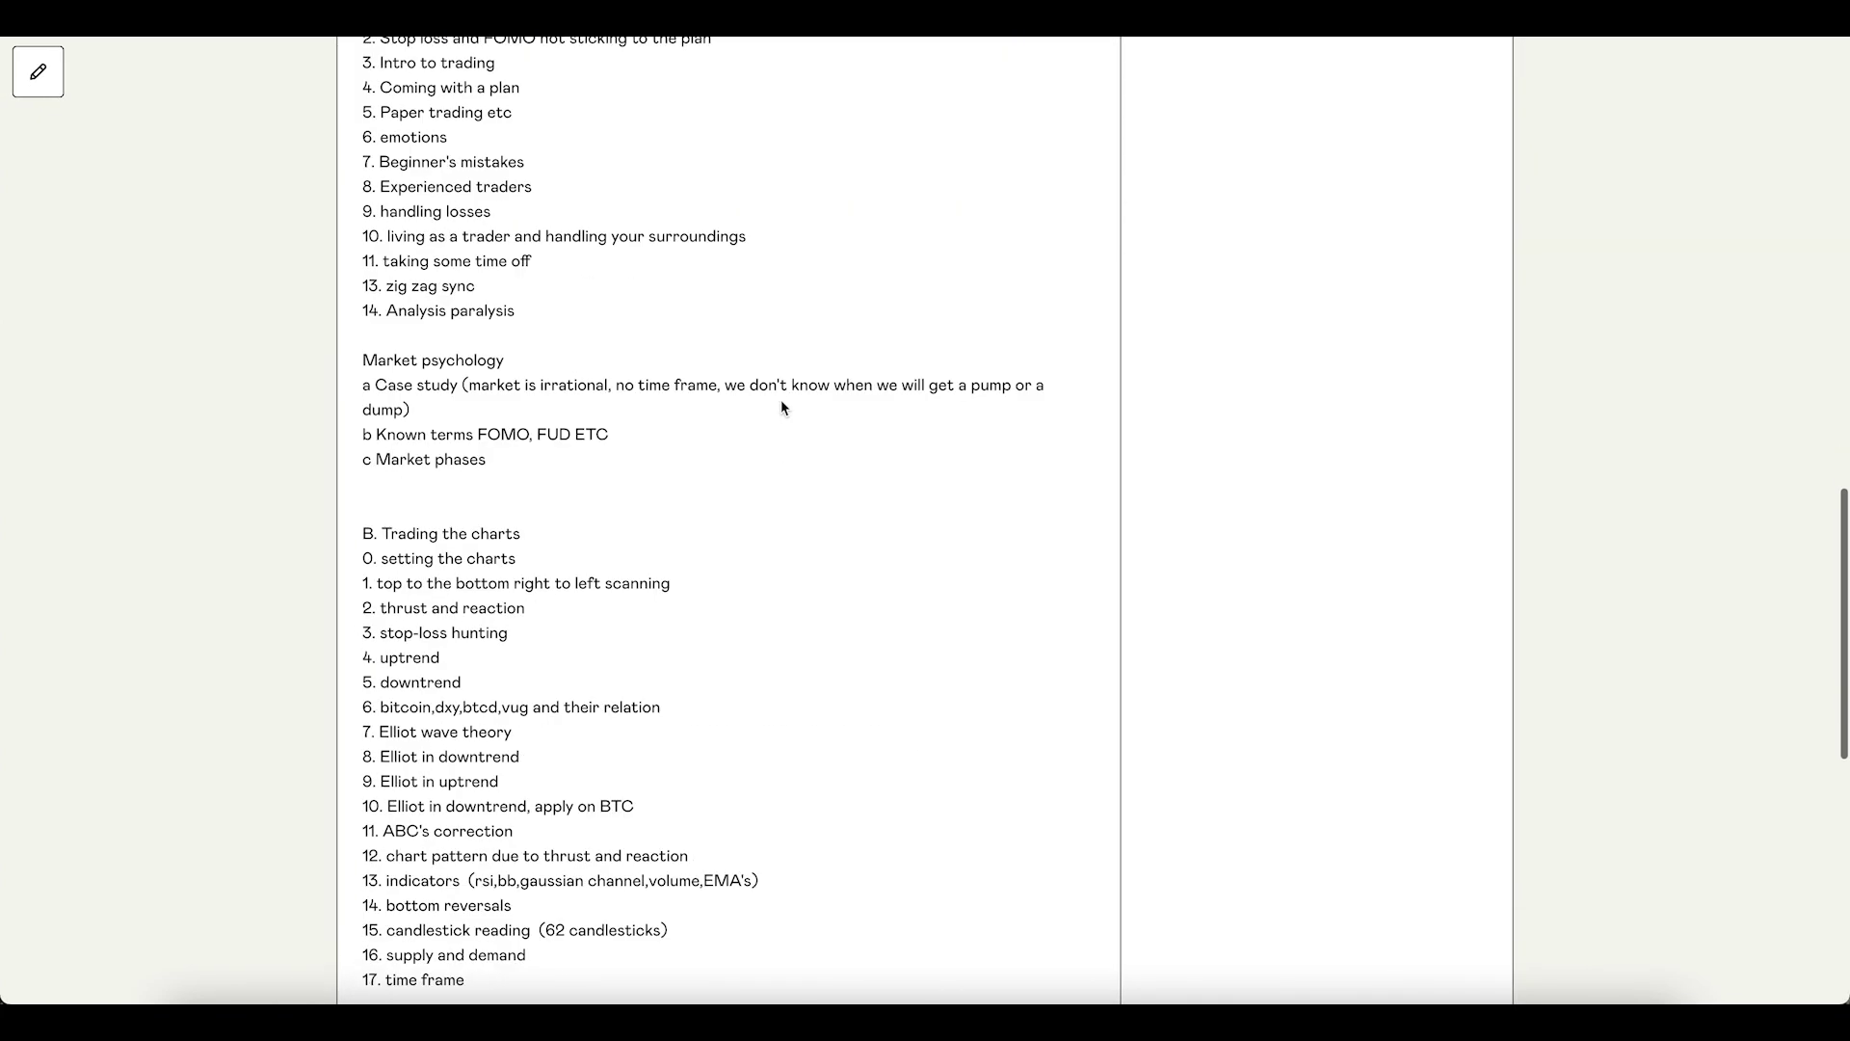
{"action": "scroll", "coordinate": [785, 409], "scroll_direction": "up", "scroll_amount": 4}
{"action": "scroll", "coordinate": [785, 409], "scroll_direction": "up", "scroll_amount": 14}
{"action": "scroll", "coordinate": [782, 407], "scroll_direction": "up", "scroll_amount": 1}
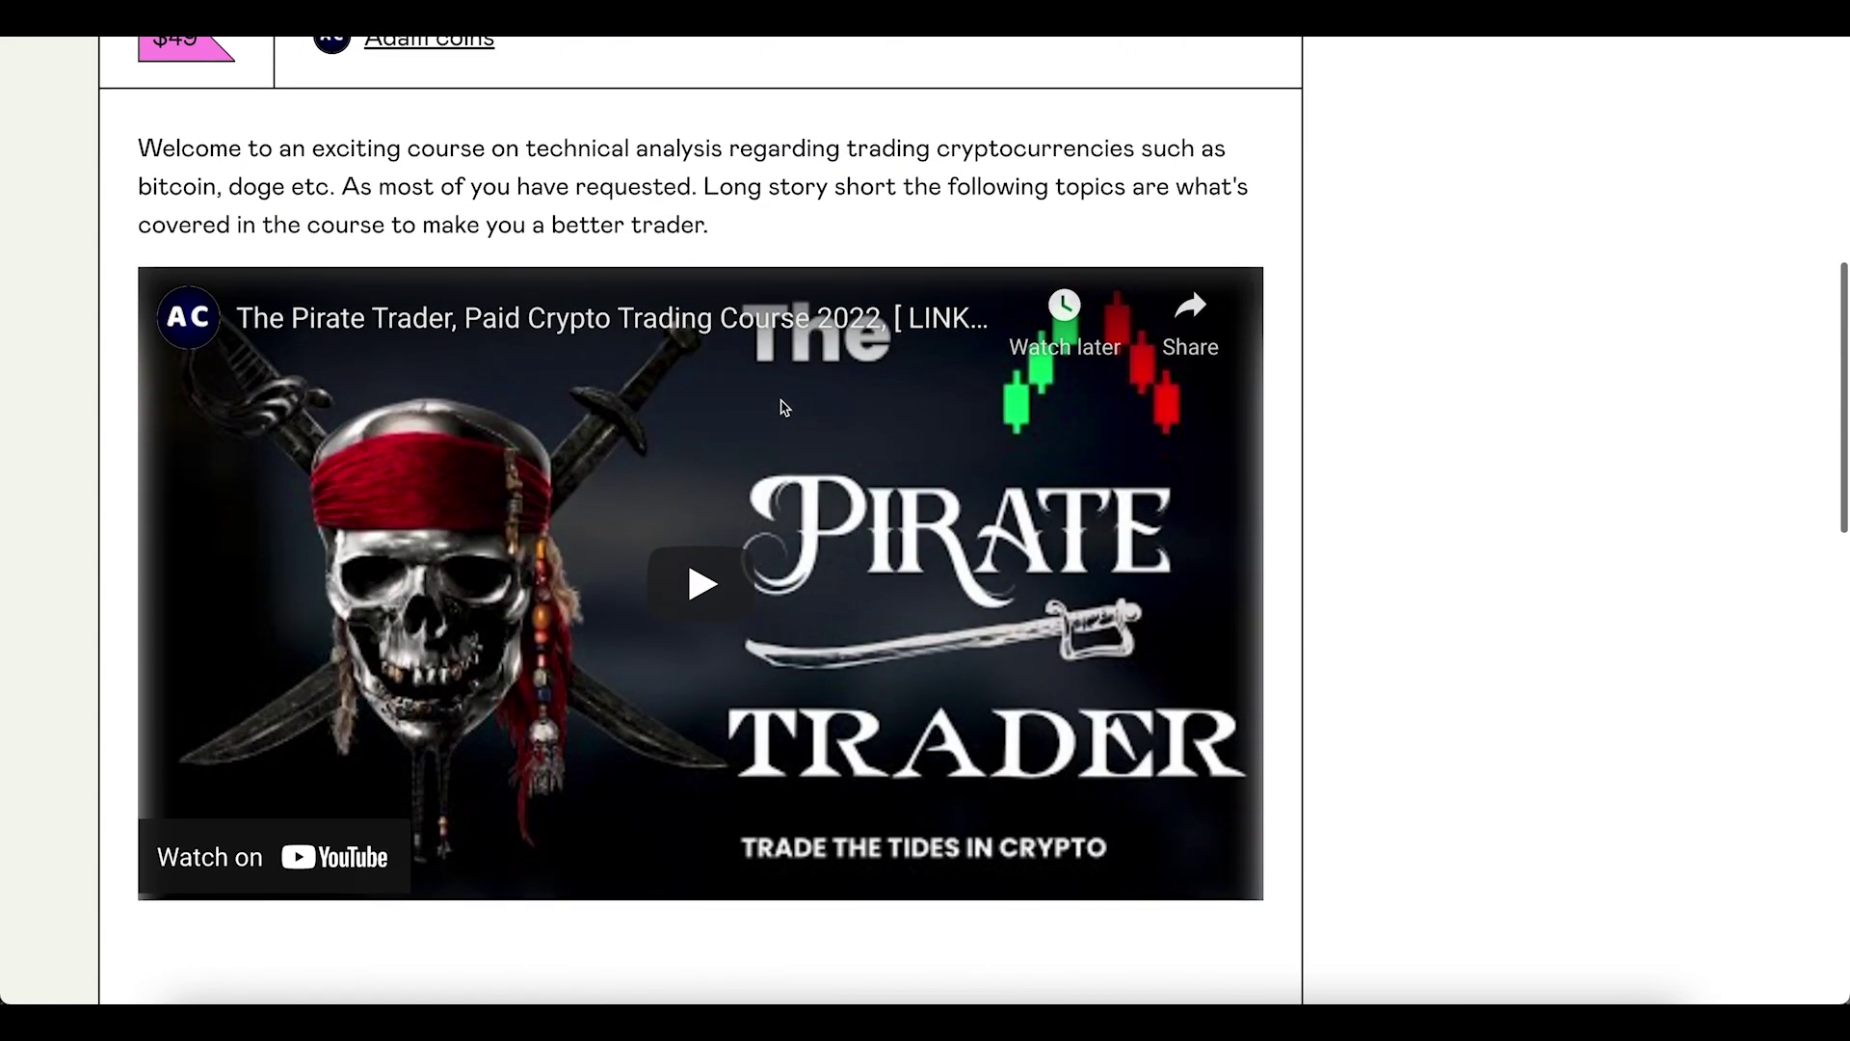
{"action": "scroll", "coordinate": [783, 407], "scroll_direction": "up", "scroll_amount": 7}
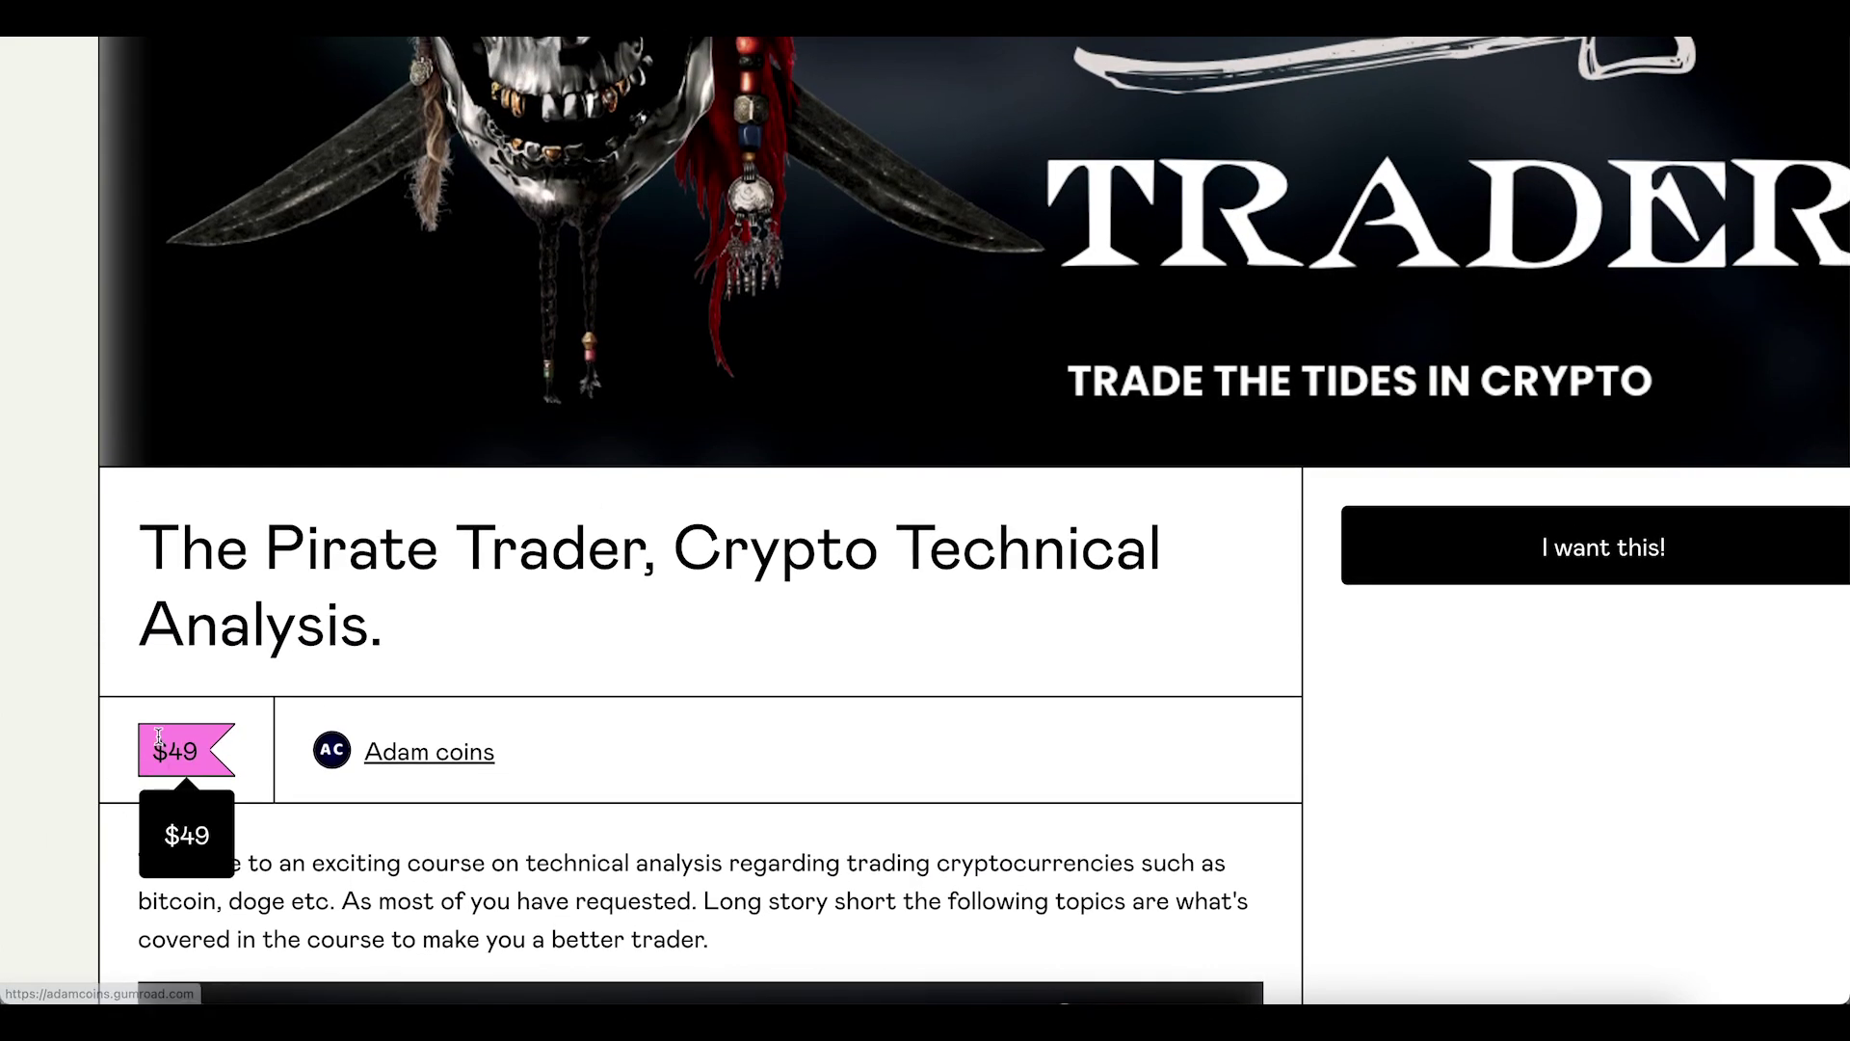
{"action": "left_click_drag", "start_coordinate": [157, 740], "coordinate": [226, 745]}
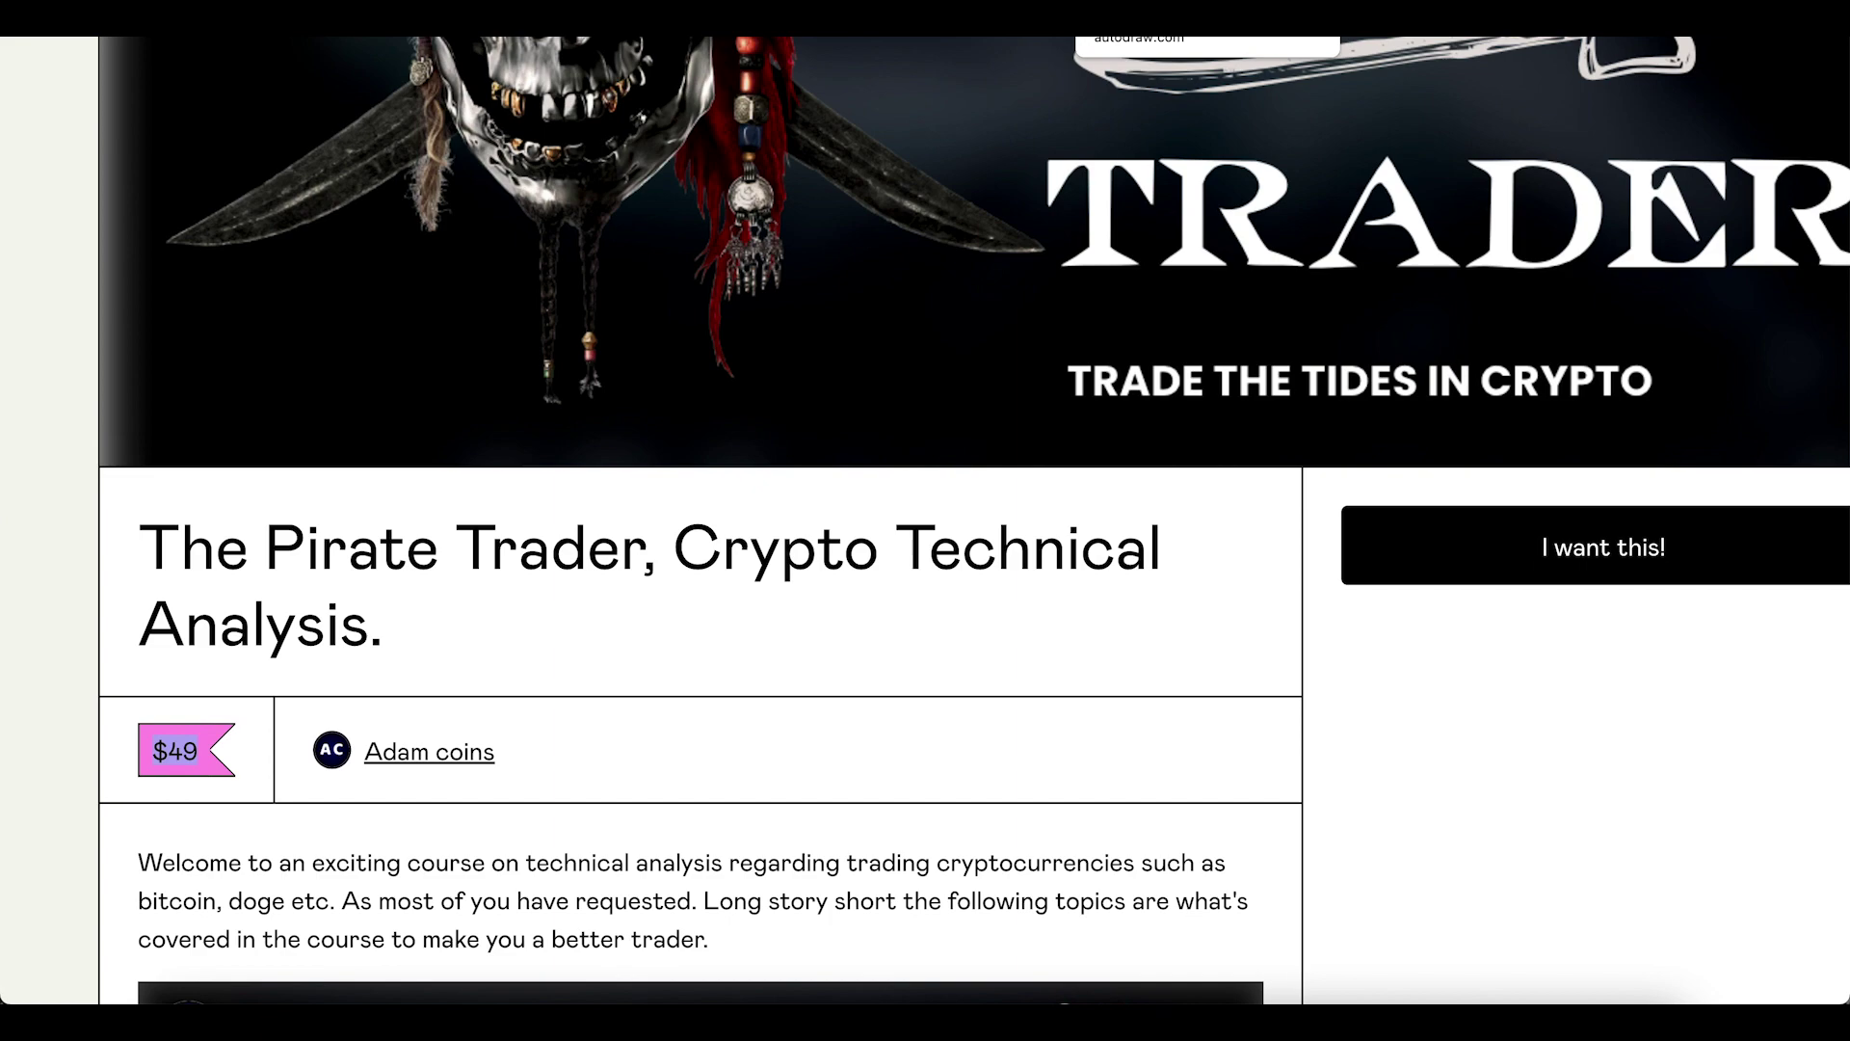
- Switch to AutoDraw and sketch a steep price drop, a narrowing zigzag between converging triangle lines, and a downward breakout stroke
{"action": "left_click", "coordinate": [1175, 19]}
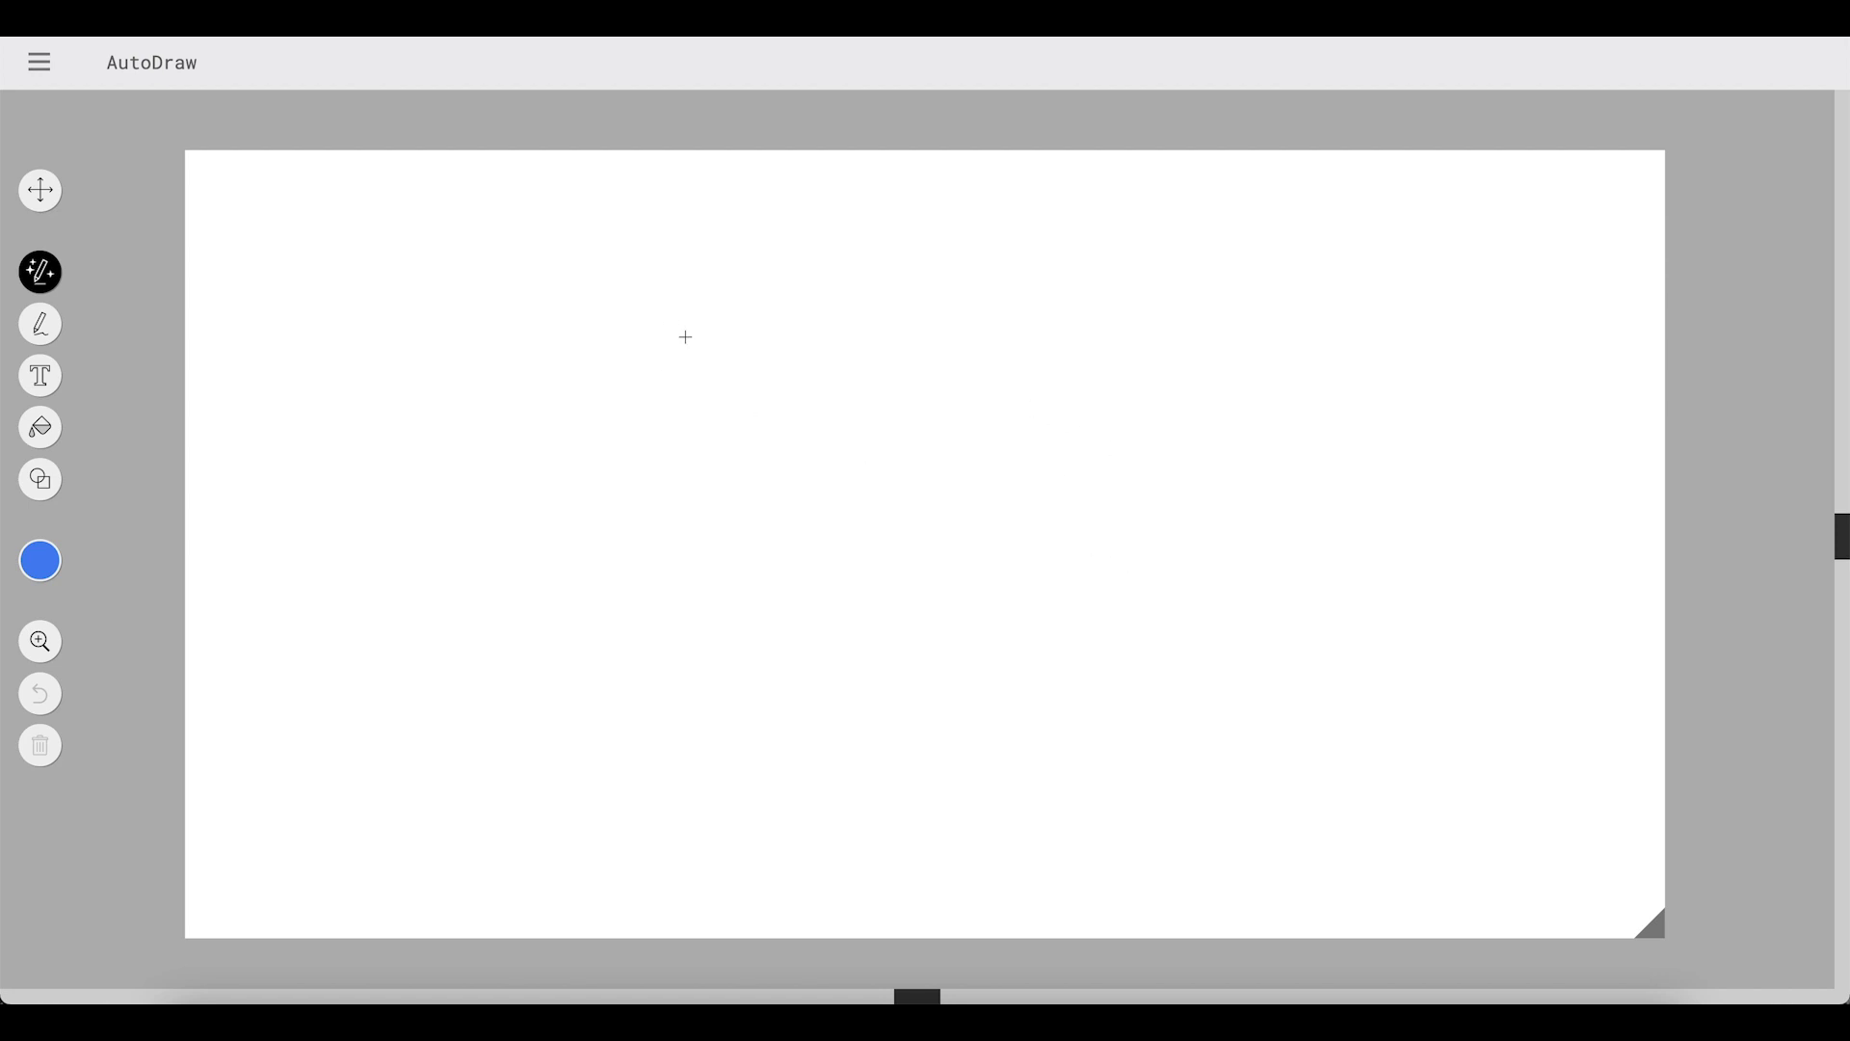
{"action": "mouse_move", "coordinate": [575, 314]}
{"action": "left_mouse_down"}
{"action": "mouse_move", "coordinate": [1177, 465]}
{"action": "mouse_move", "coordinate": [591, 611]}
{"action": "mouse_move", "coordinate": [586, 339]}
{"action": "left_mouse_up"}
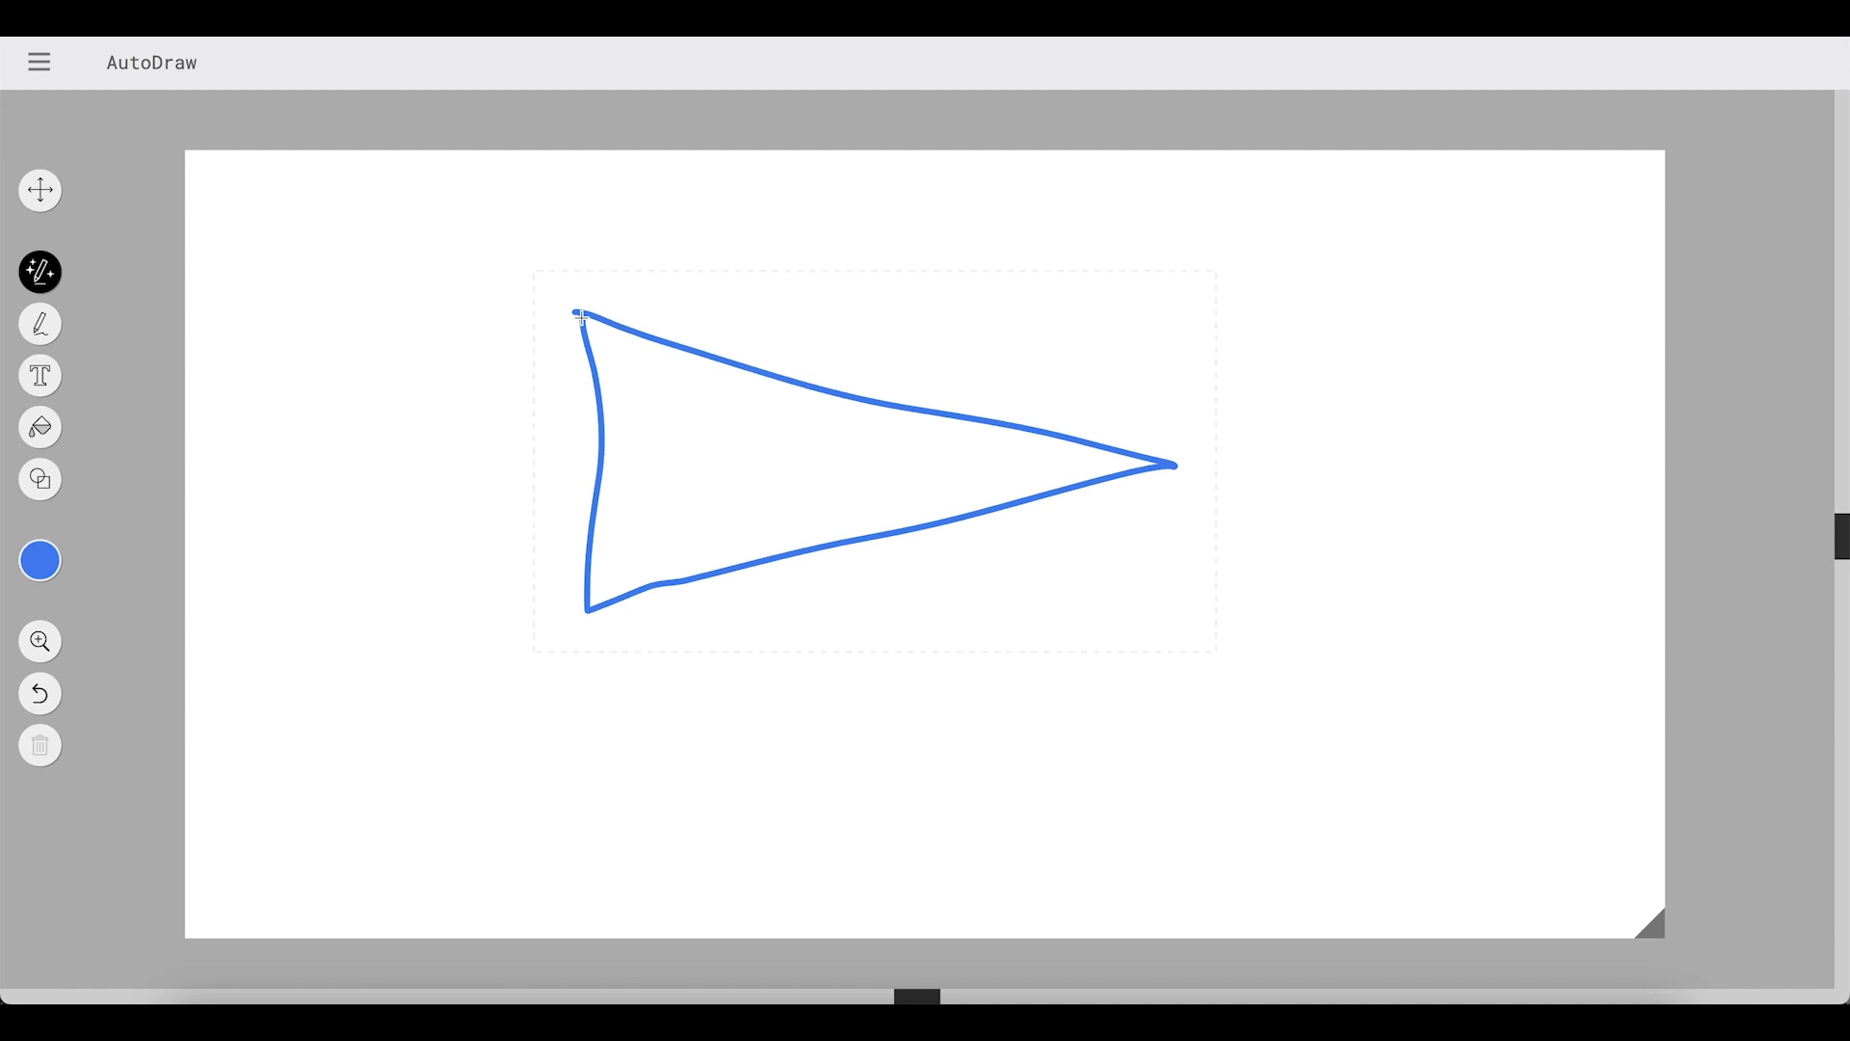
{"action": "key", "text": "ctrl+z"}
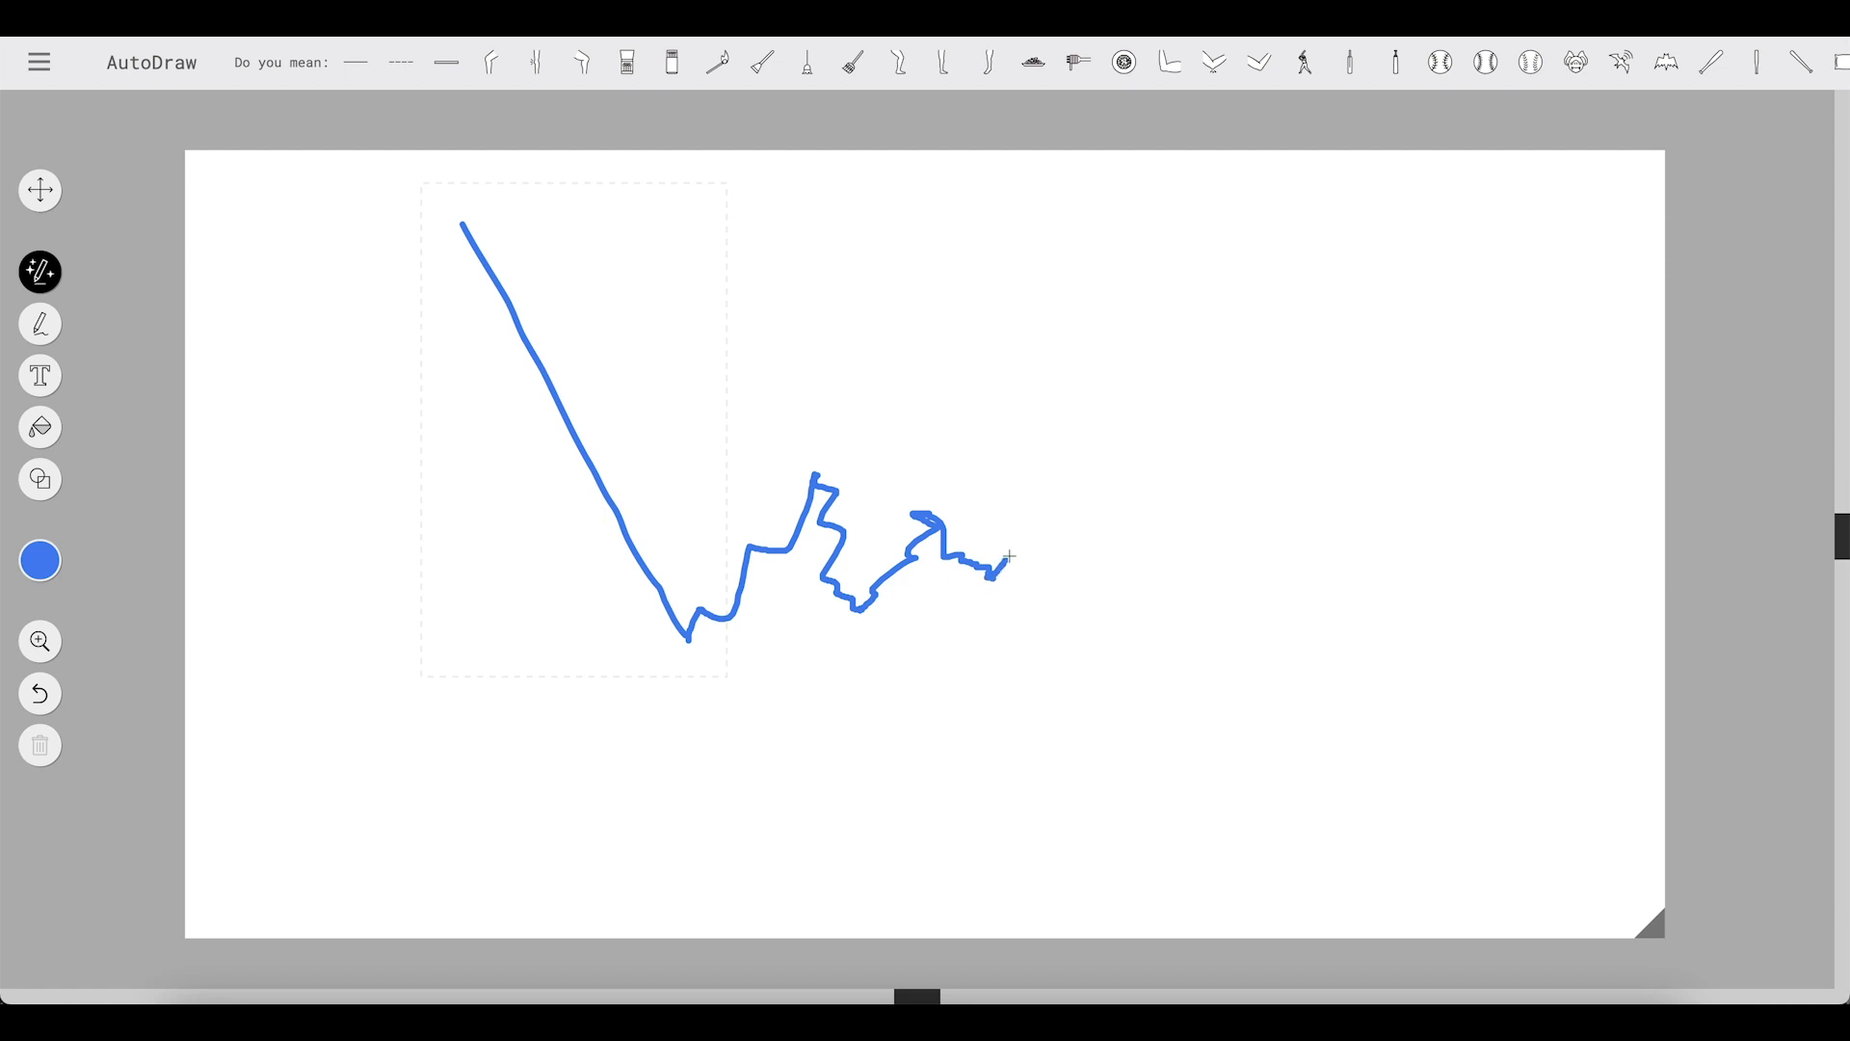
{"action": "left_click_drag", "start_coordinate": [1045, 534], "coordinate": [1047, 532]}
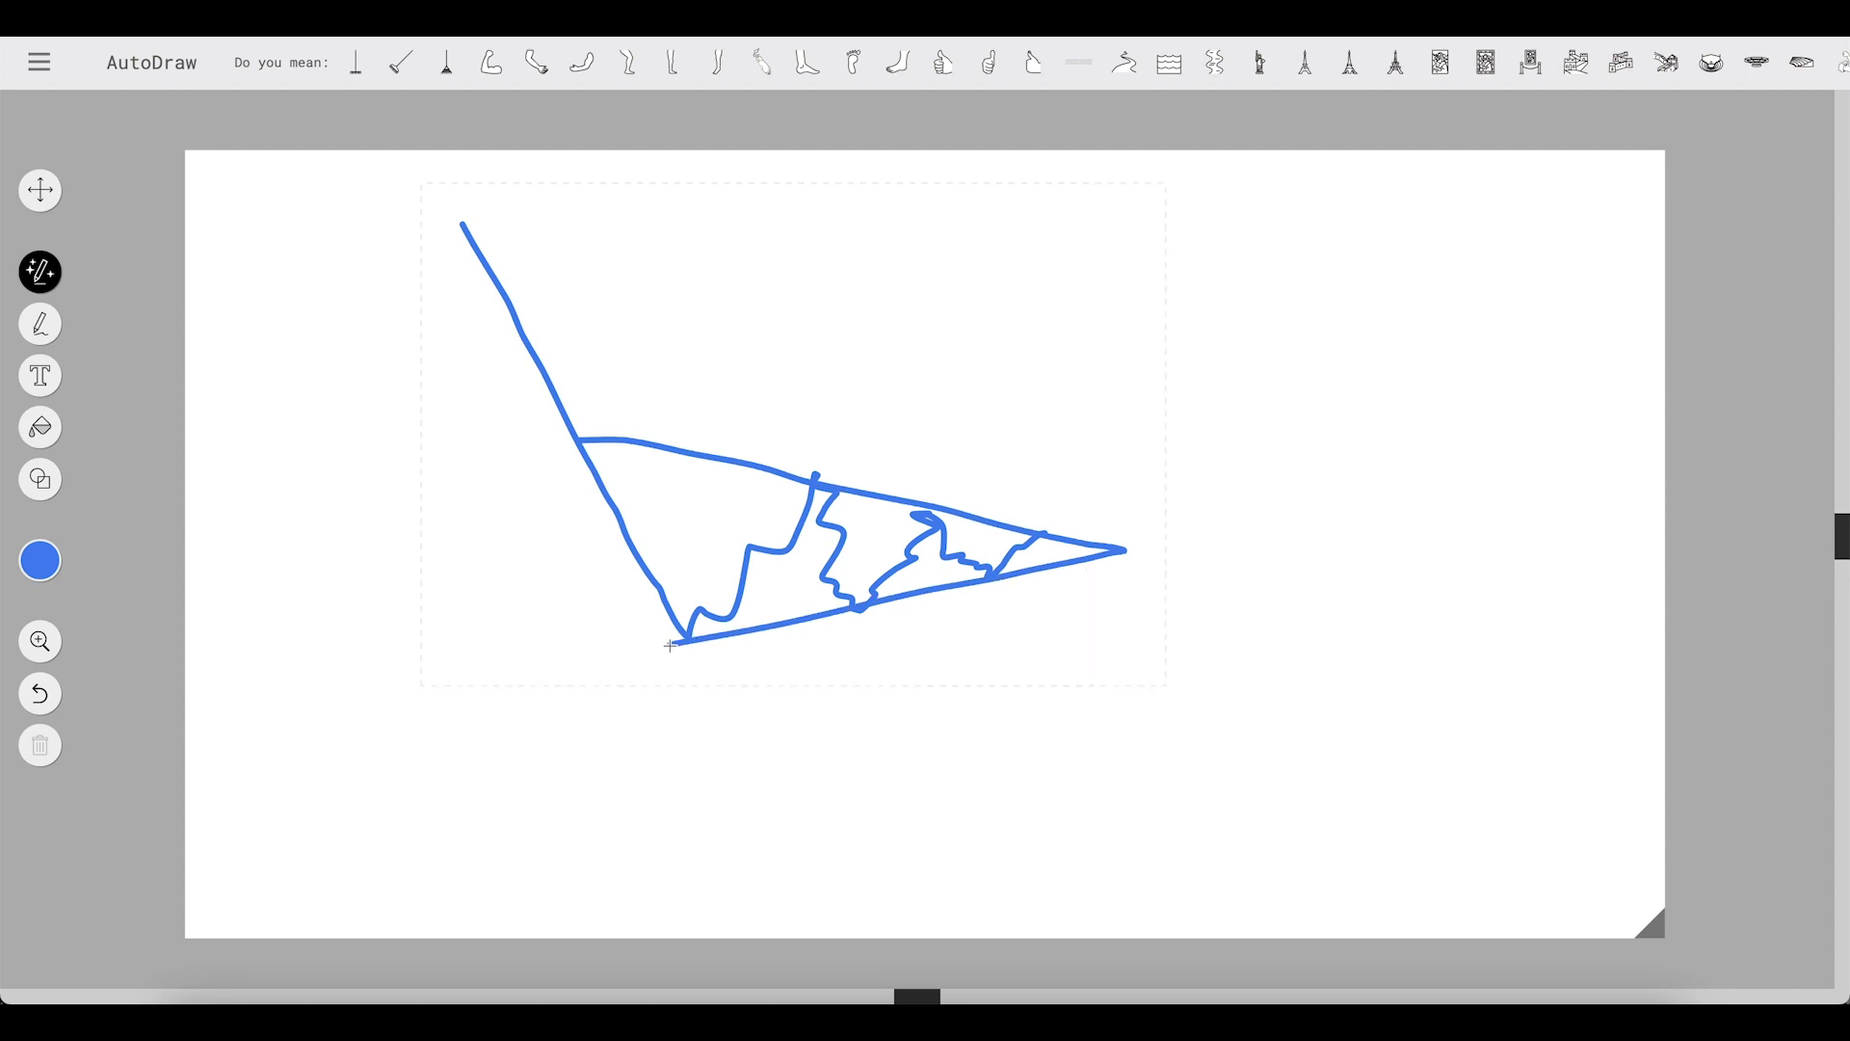
{"action": "left_click_drag", "start_coordinate": [671, 646], "coordinate": [669, 645]}
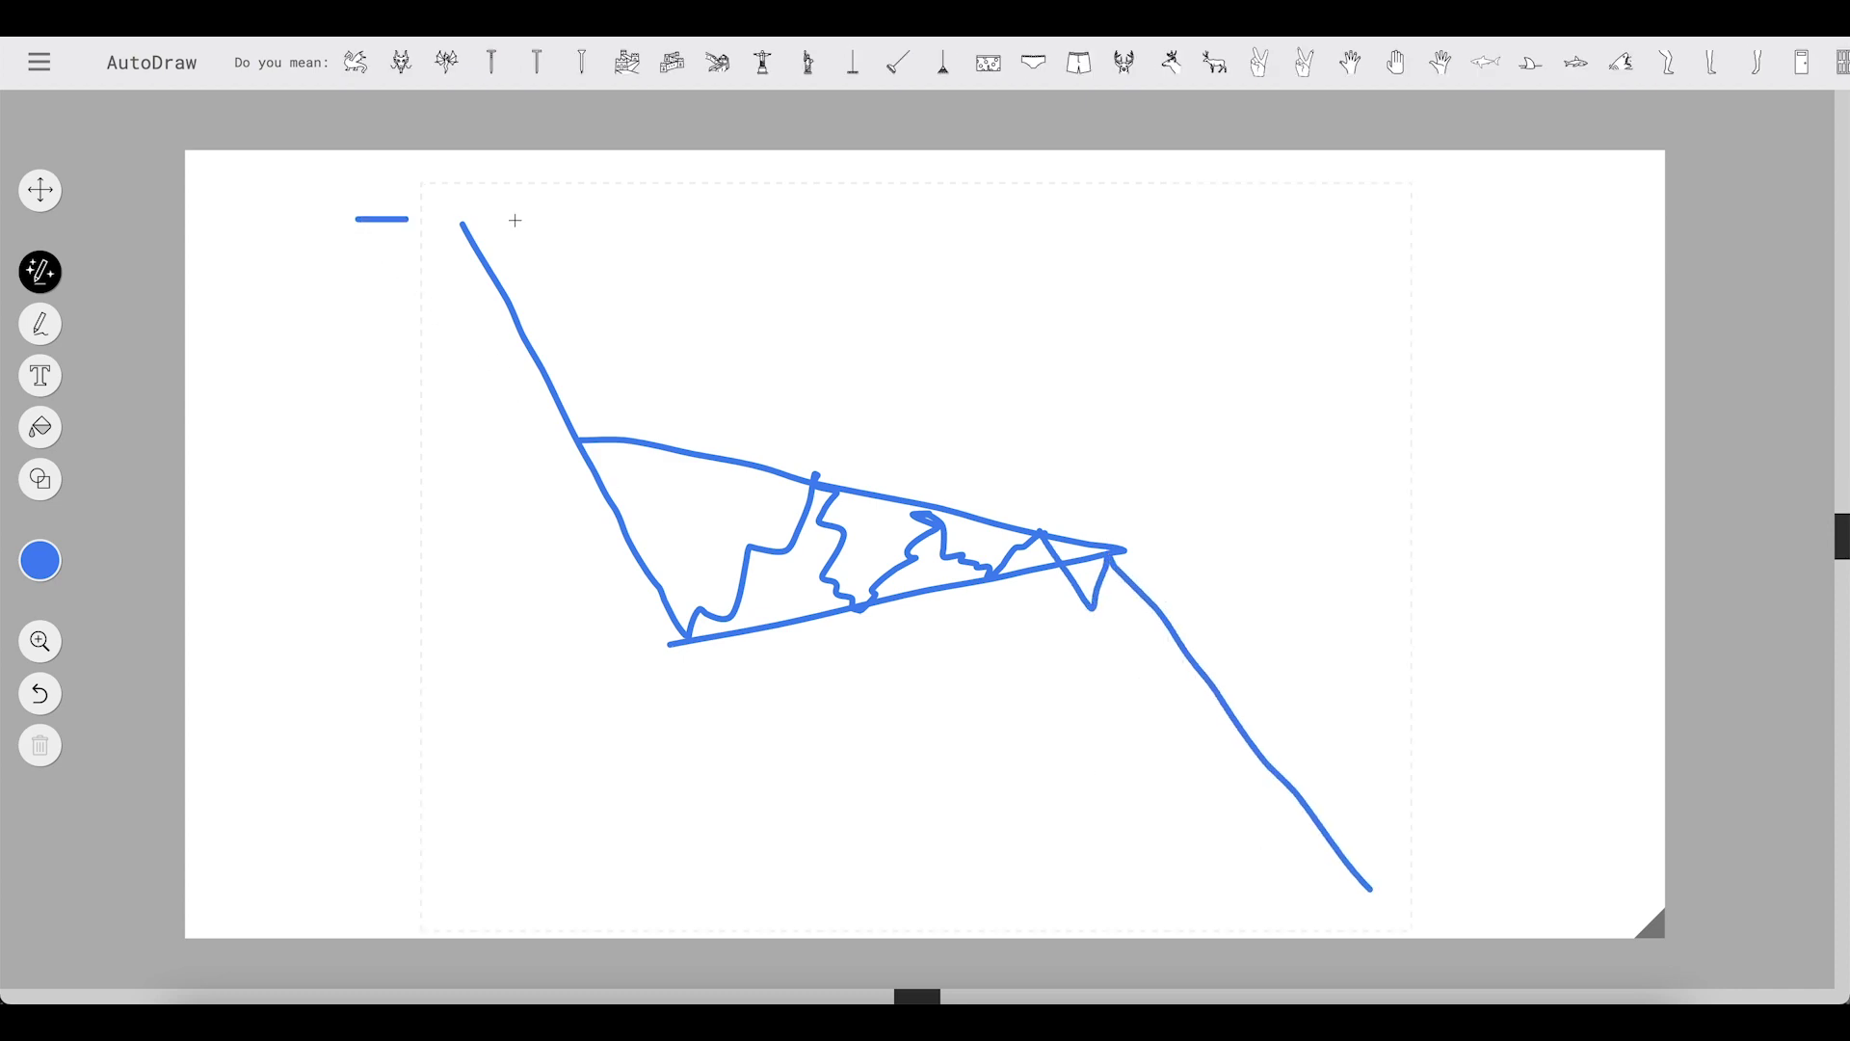
- Sketch horizontal and vertical marker strokes for the height of the initial drop and the matching height beside the breakout
{"action": "left_click_drag", "start_coordinate": [686, 220], "coordinate": [444, 221]}
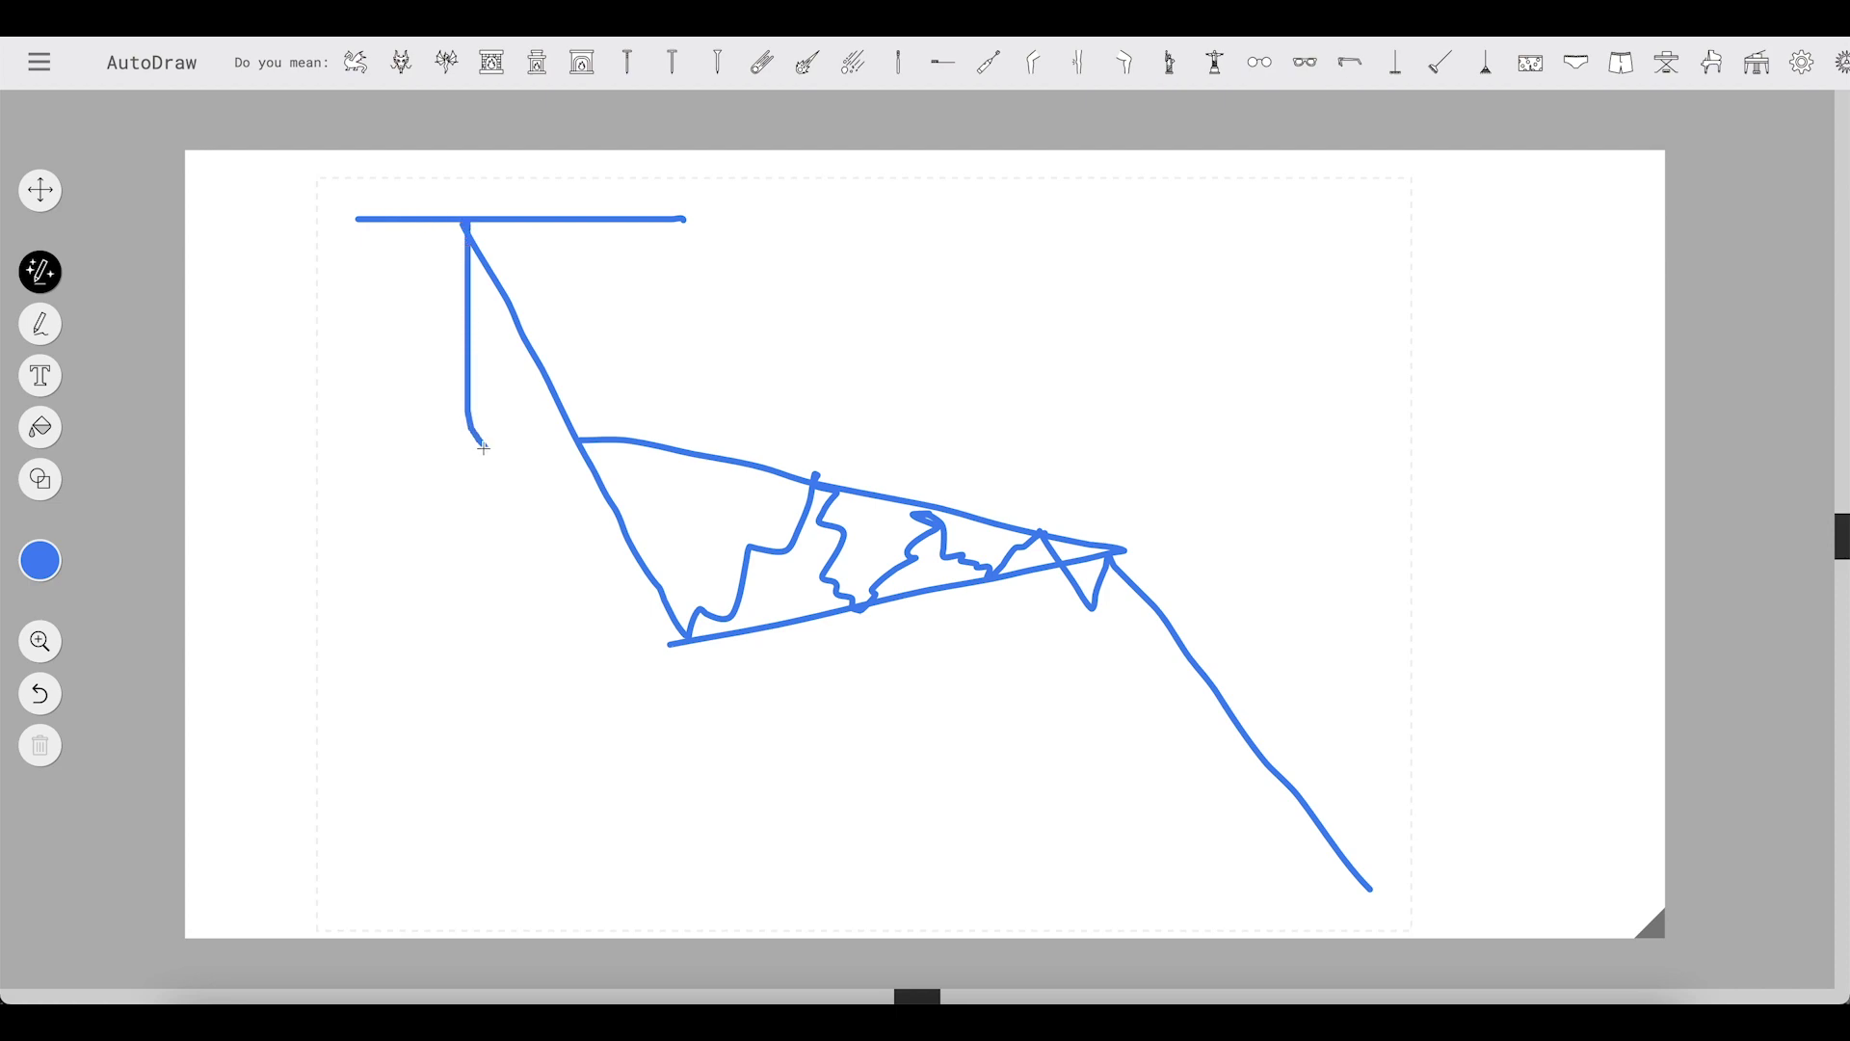
{"action": "left_click_drag", "start_coordinate": [521, 444], "coordinate": [744, 422]}
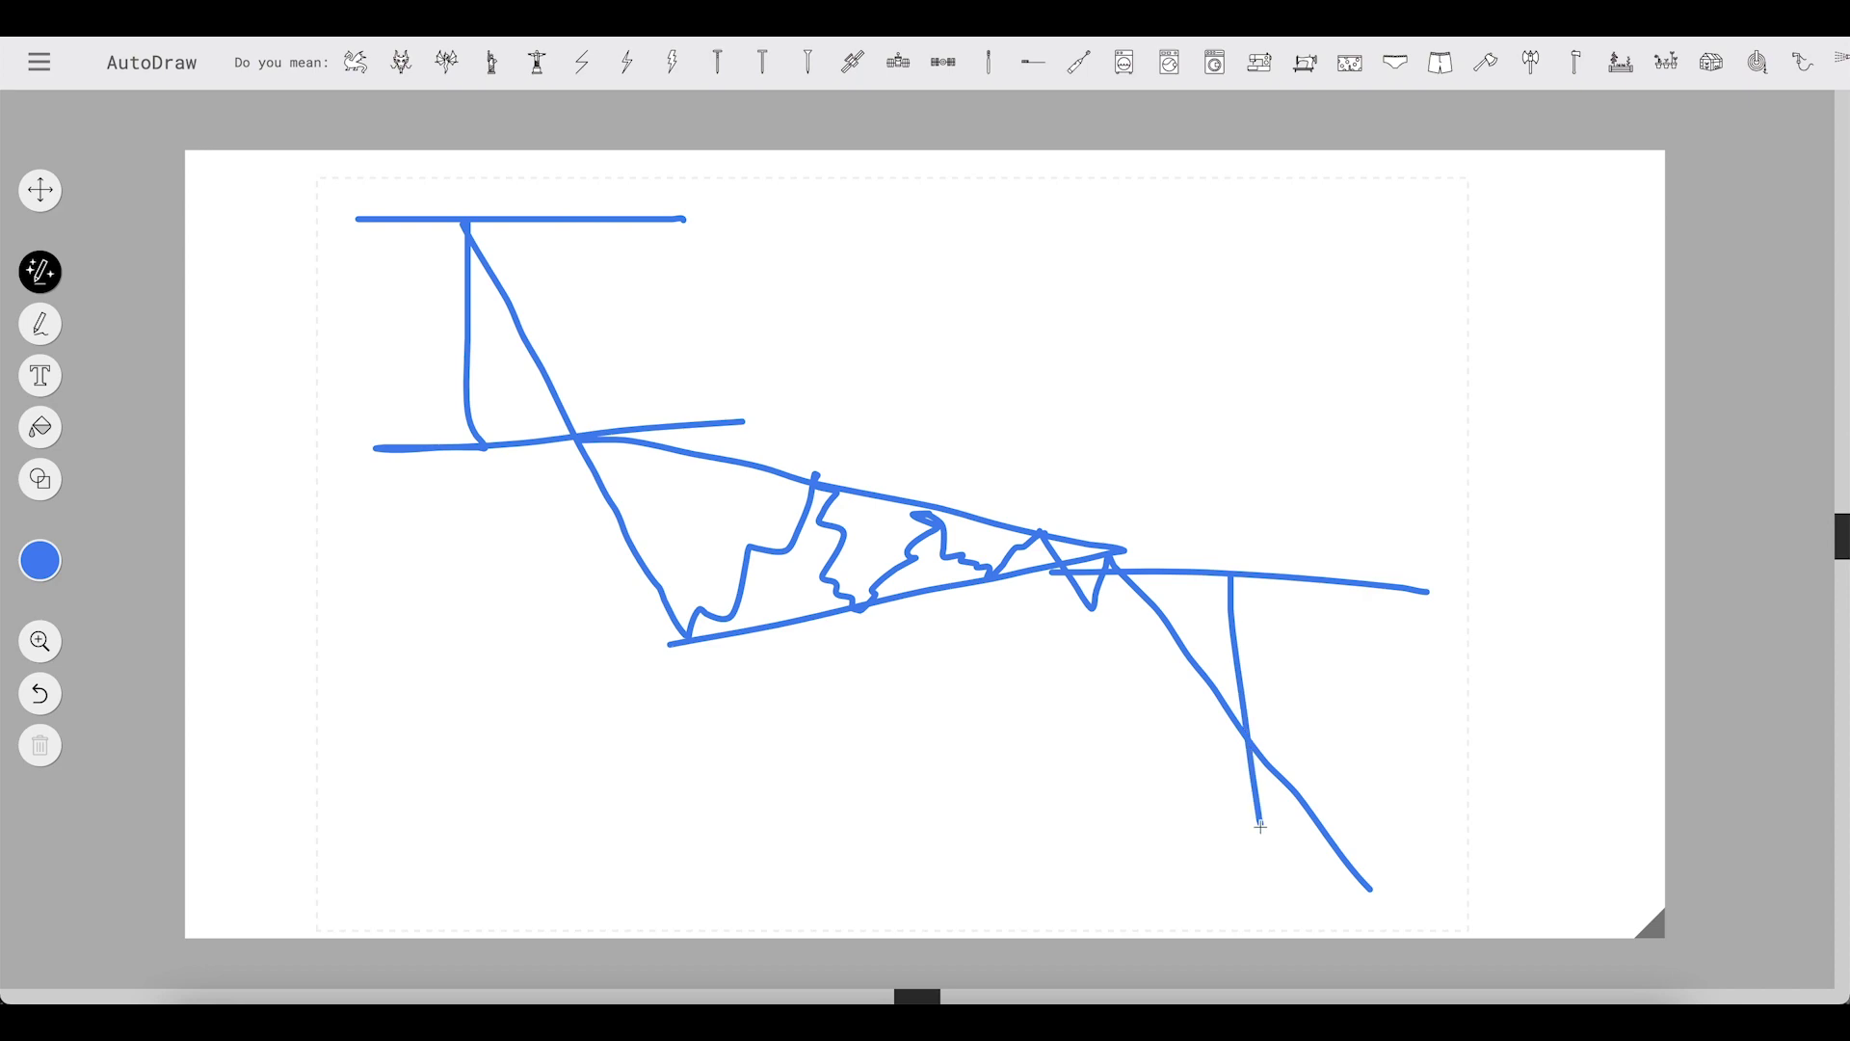
{"action": "left_click_drag", "start_coordinate": [1176, 877], "coordinate": [1547, 861]}
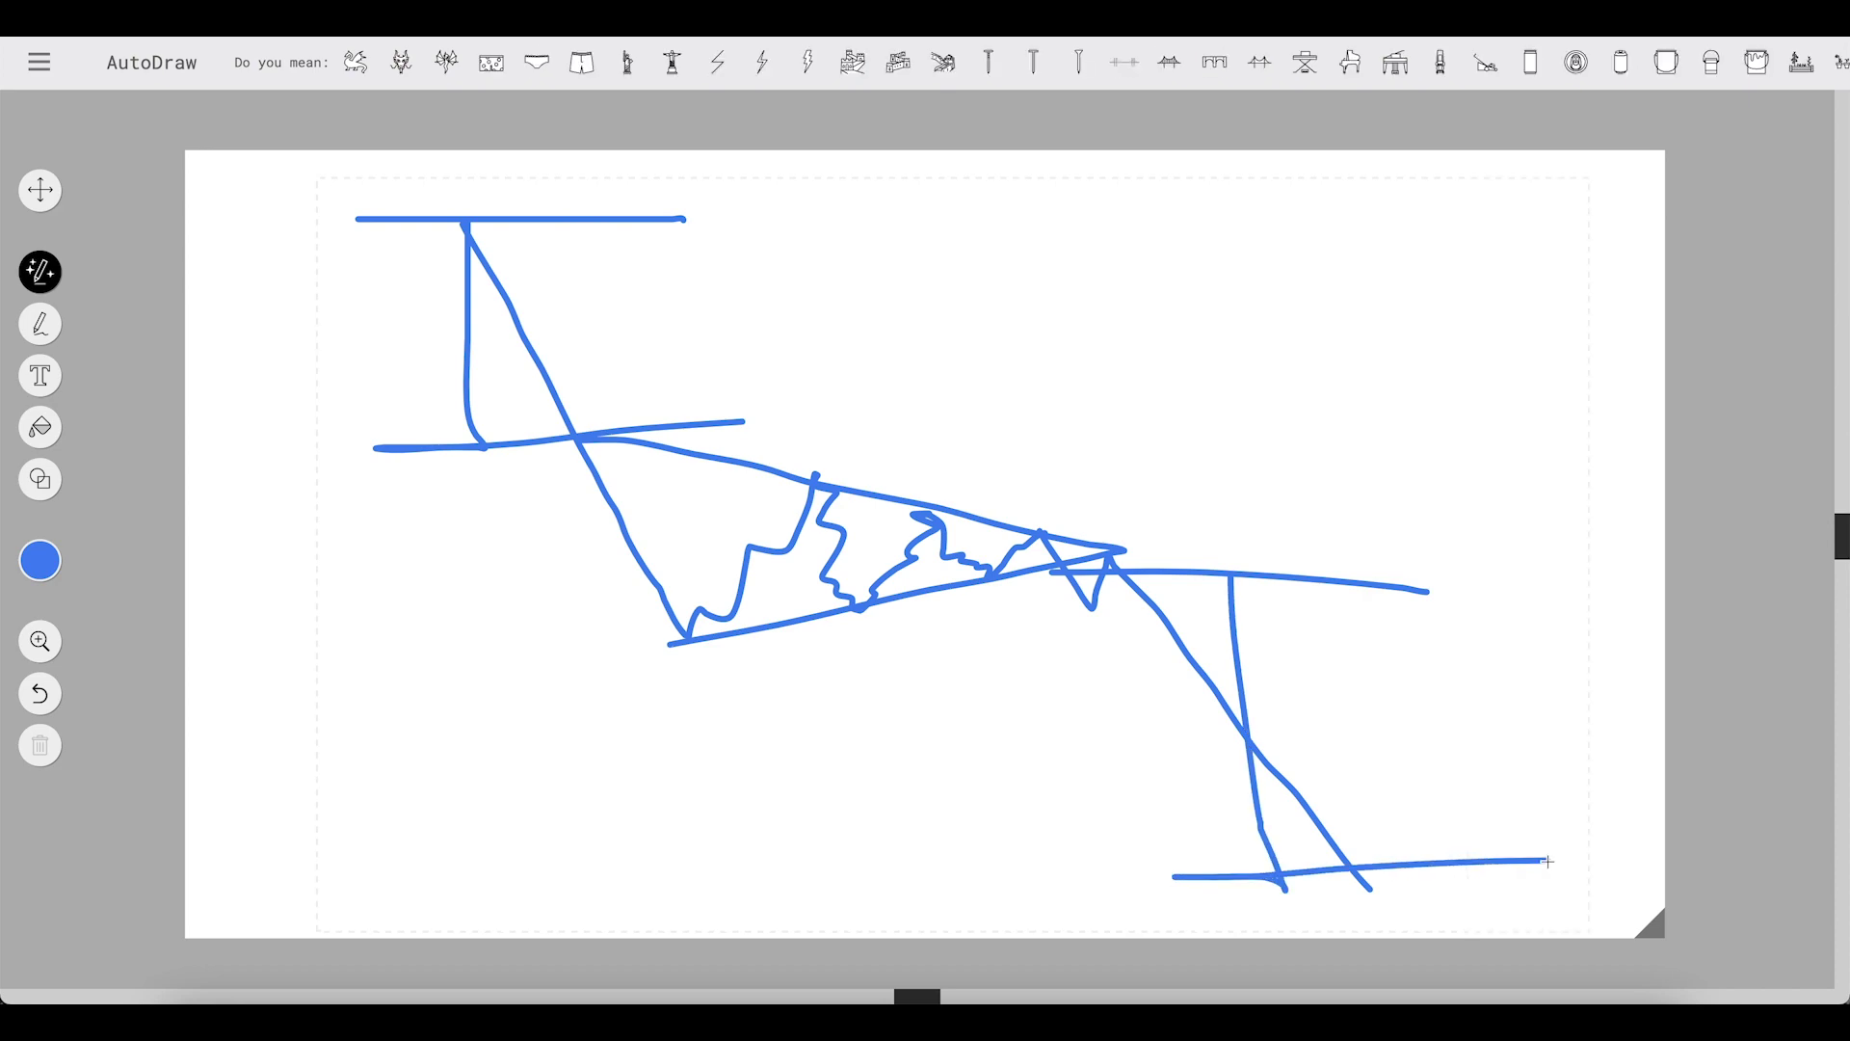
- Undo the height markers and the breakout stroke in the sketch, and switch back to the Bitcoin chart in TradingView
{"action": "key", "text": "ctrl+z"}
{"action": "key", "text": "ctrl+z"}
{"action": "key", "text": "ctrl+z"}
{"action": "key", "text": "ctrl+z"}
{"action": "key", "text": "ctrl+z"}
{"action": "key", "text": "ctrl+z"}
{"action": "key", "text": "ctrl+z"}
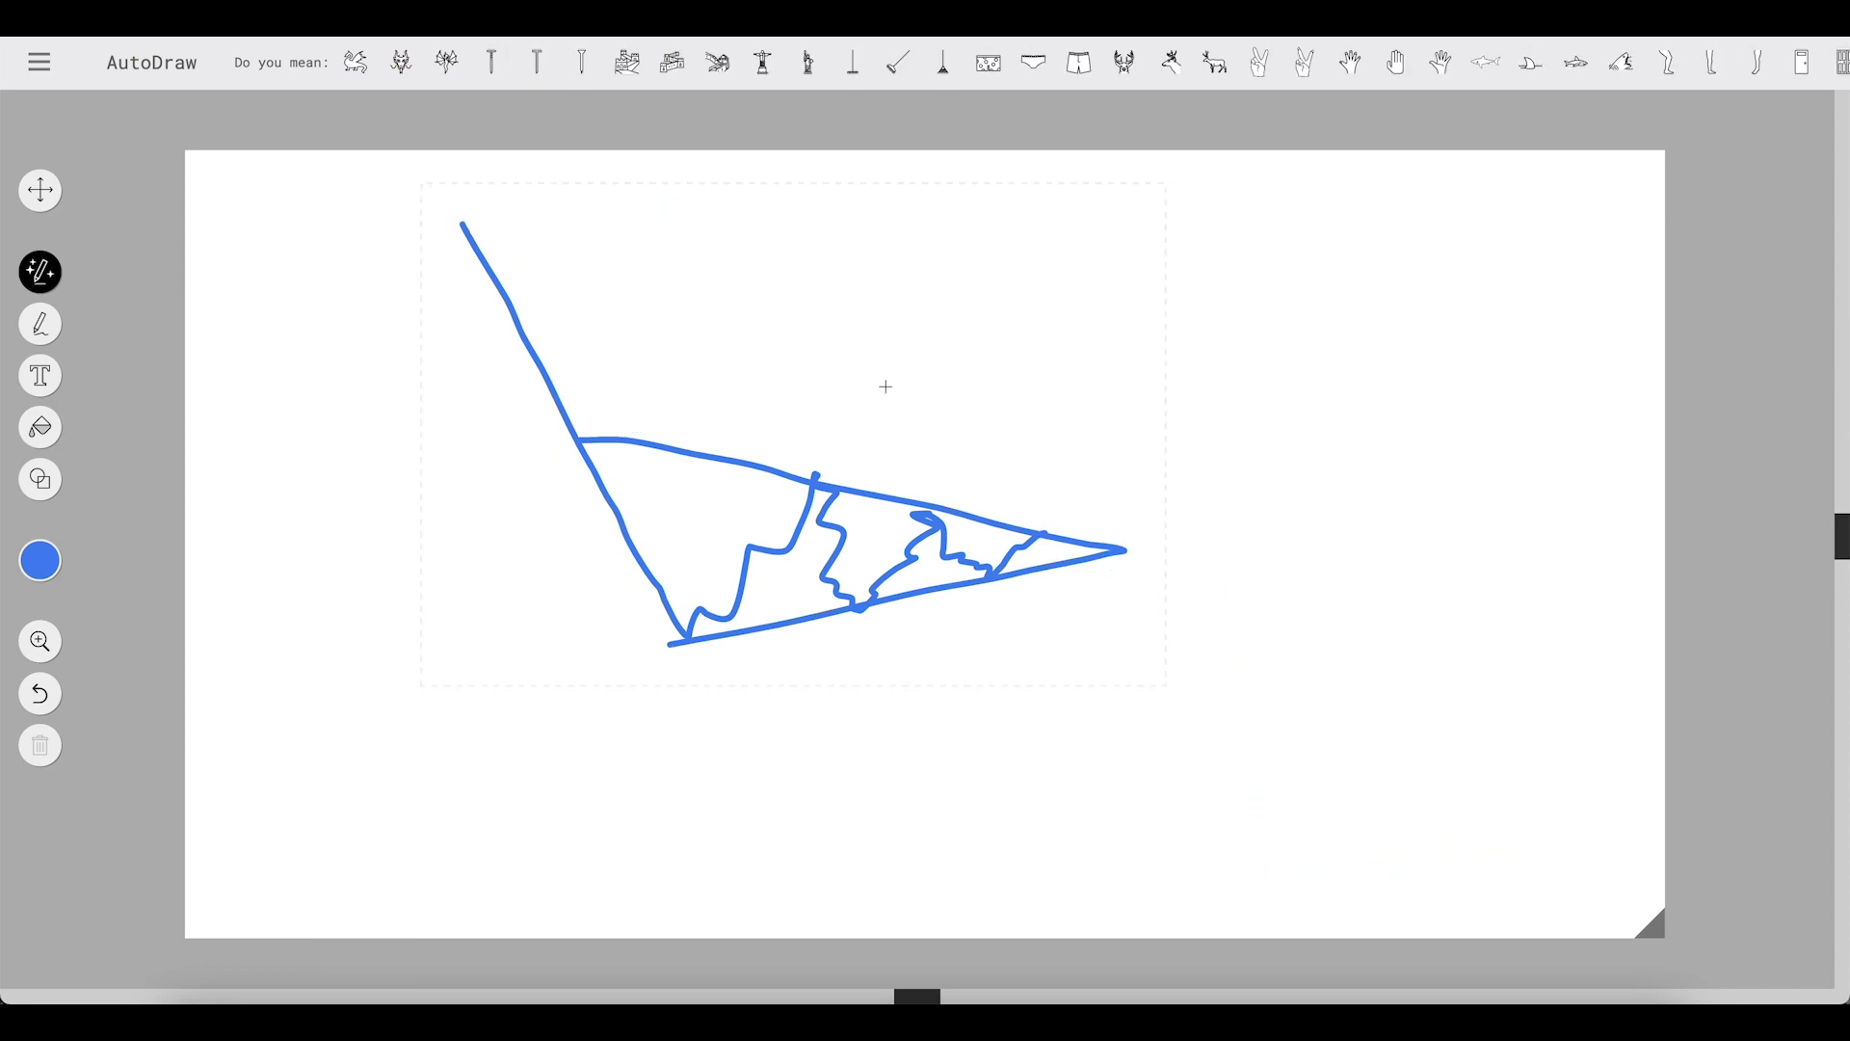
{"action": "key", "text": "ctrl+z"}
{"action": "key", "text": "ctrl+z"}
{"action": "key", "text": "ctrl+z"}
{"action": "key", "text": "ctrl+z"}
{"action": "key", "text": "ctrl+z"}
{"action": "key", "text": "ctrl+z"}
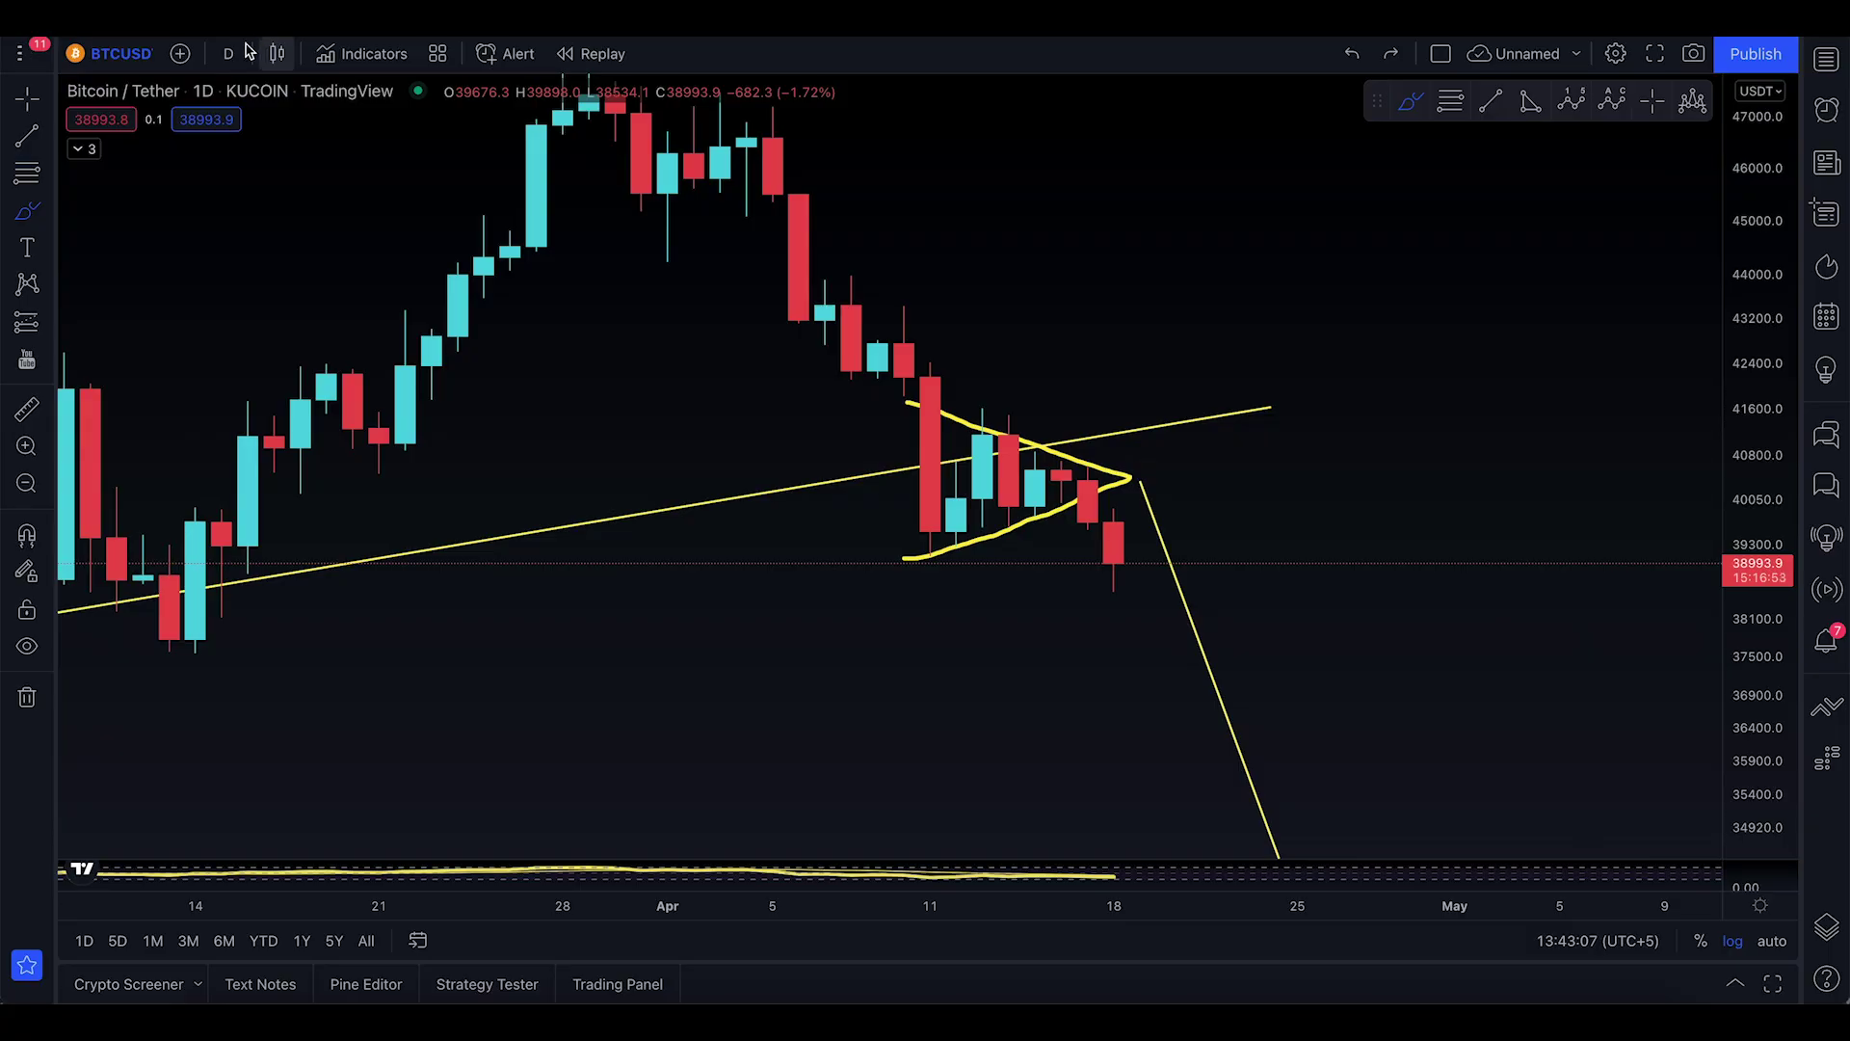
- Set the Bitcoin chart's interval to 4 hours and fit the whole triangle and the drop before it in view
{"action": "left_click", "coordinate": [242, 52]}
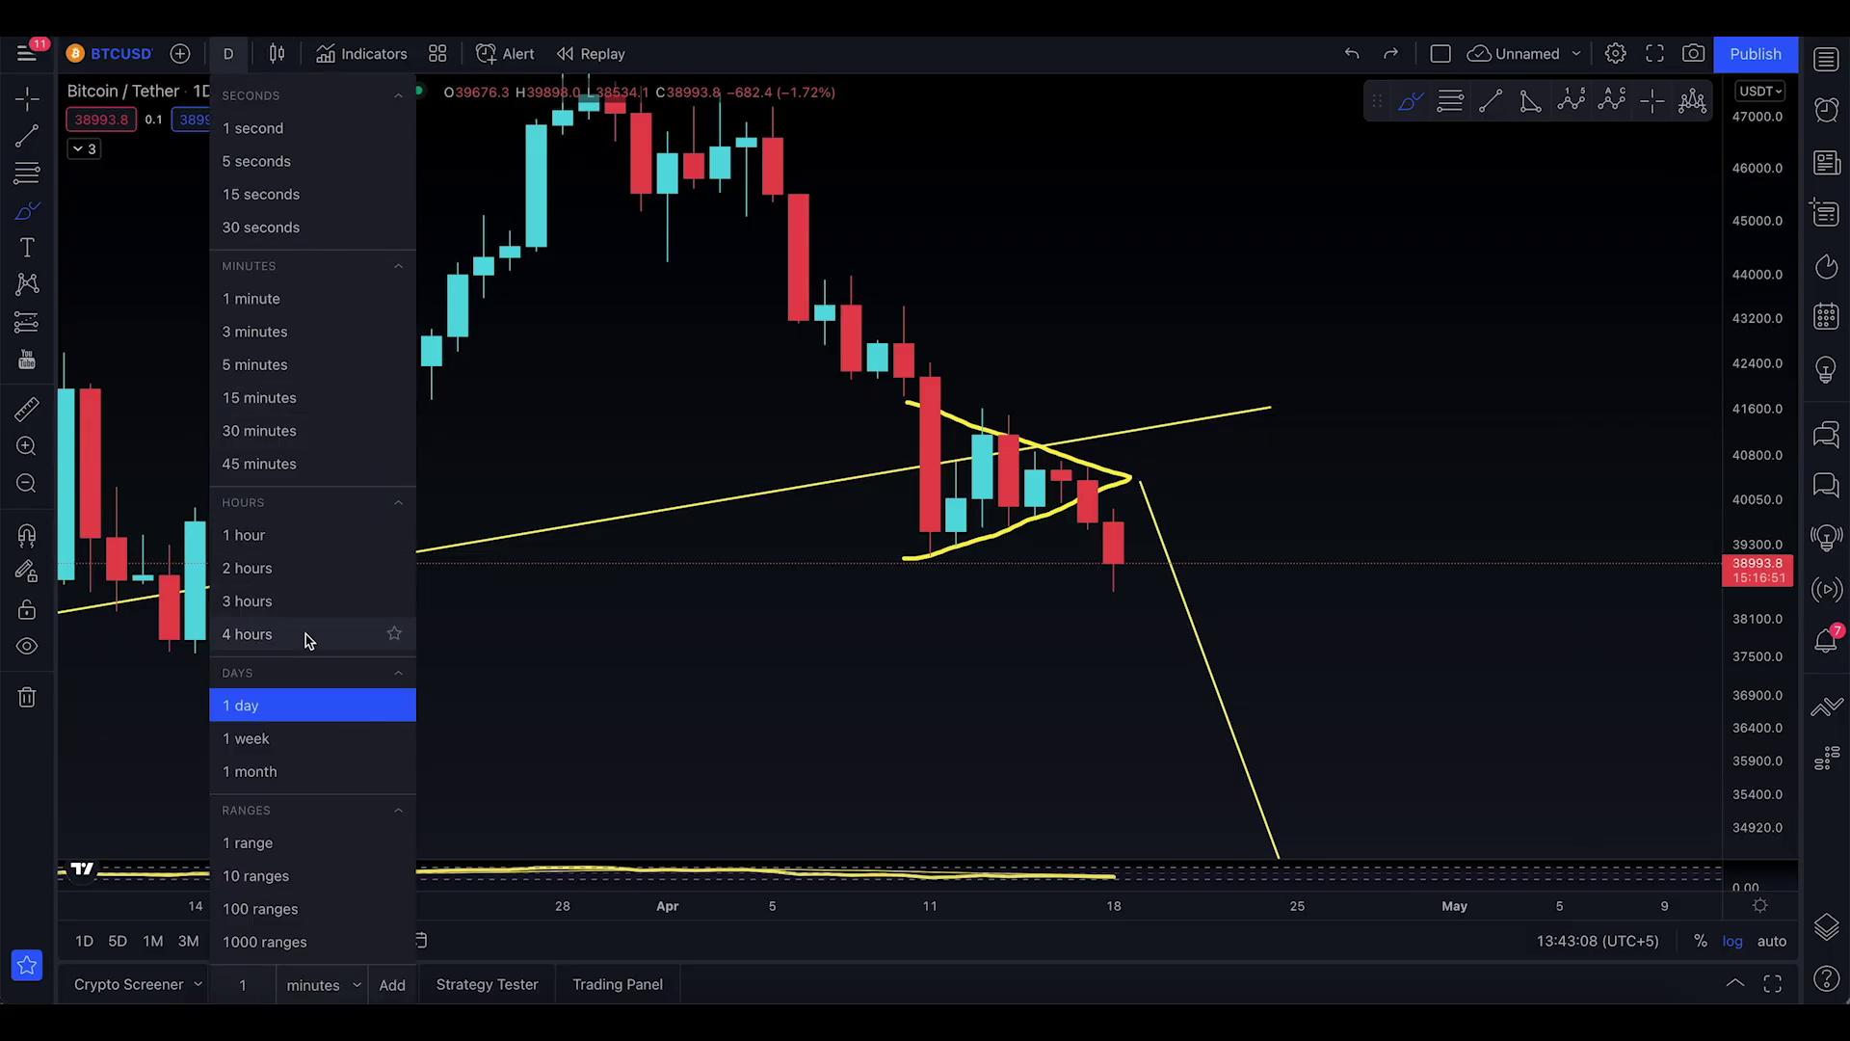
{"action": "left_click", "coordinate": [289, 640]}
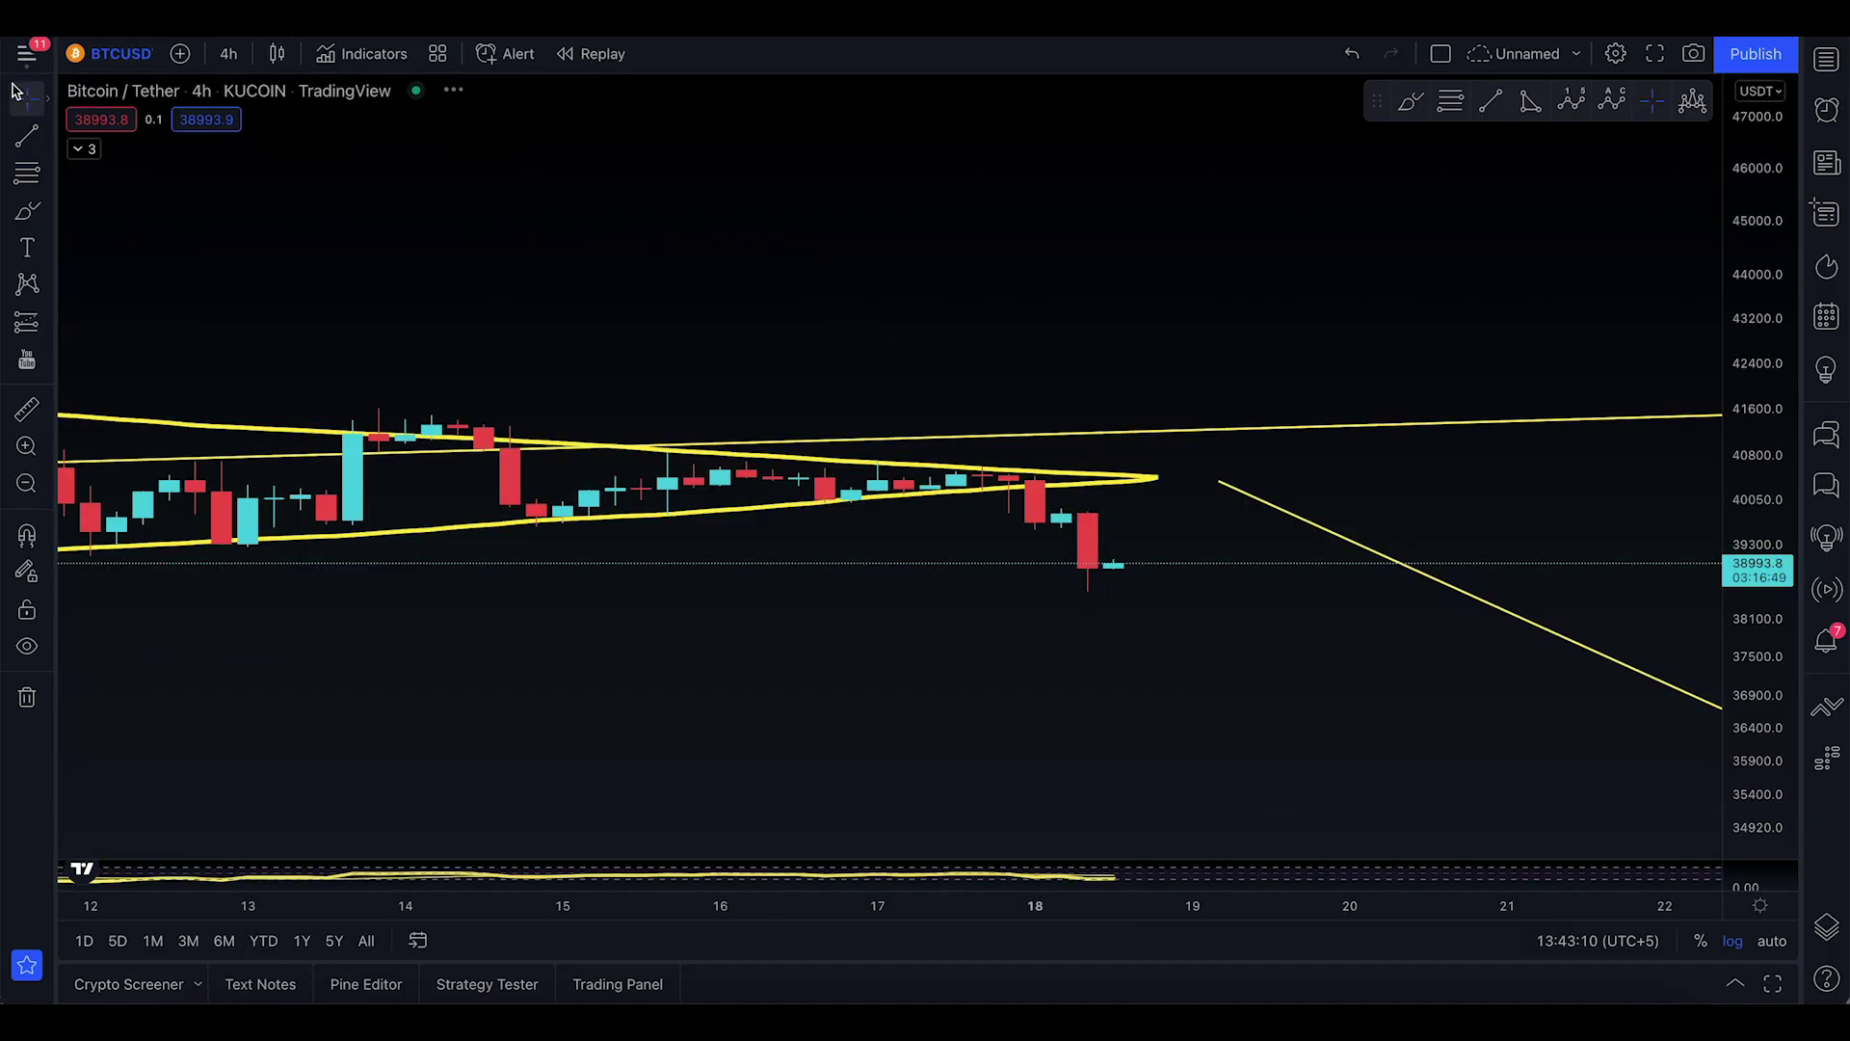
{"action": "left_click_drag", "start_coordinate": [574, 907], "coordinate": [964, 907]}
{"action": "left_click_drag", "start_coordinate": [1762, 733], "coordinate": [1764, 528]}
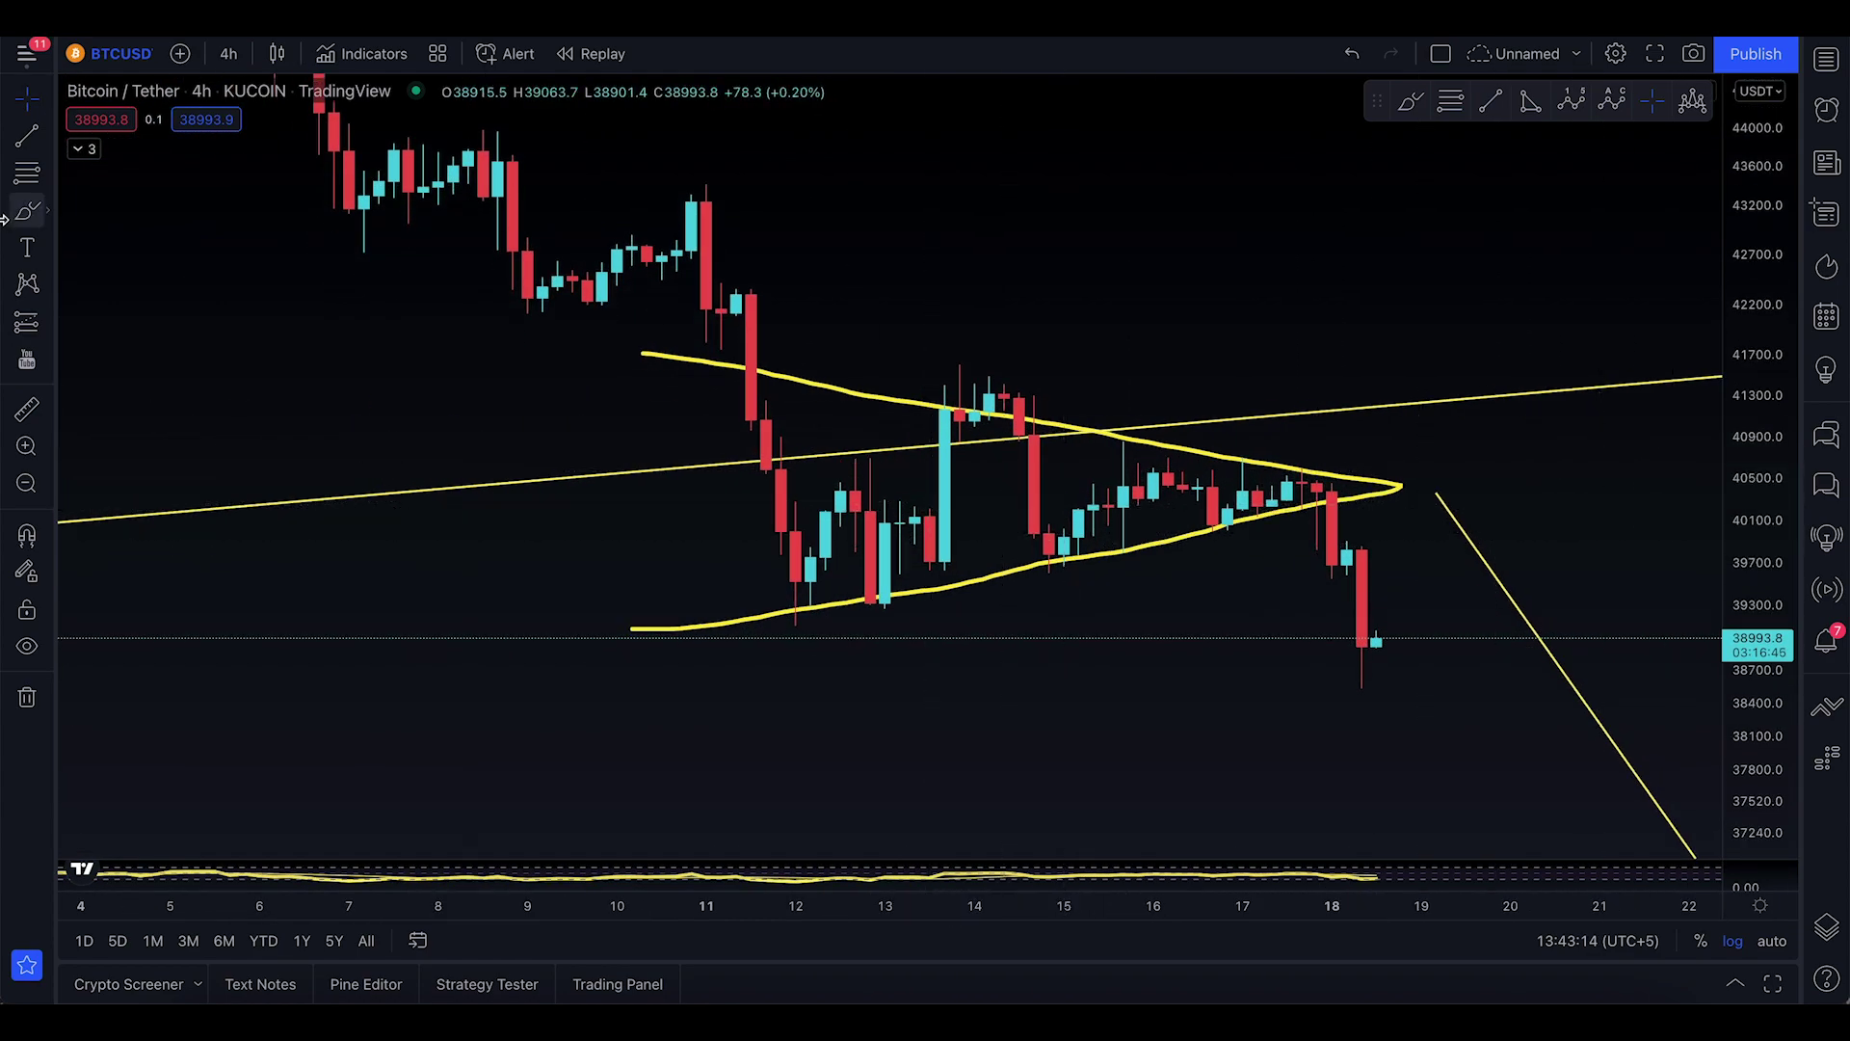
- Brush a path along the price swings from the 11 April high through the triangle to about 38,048, and undo it
{"action": "left_click", "coordinate": [29, 206]}
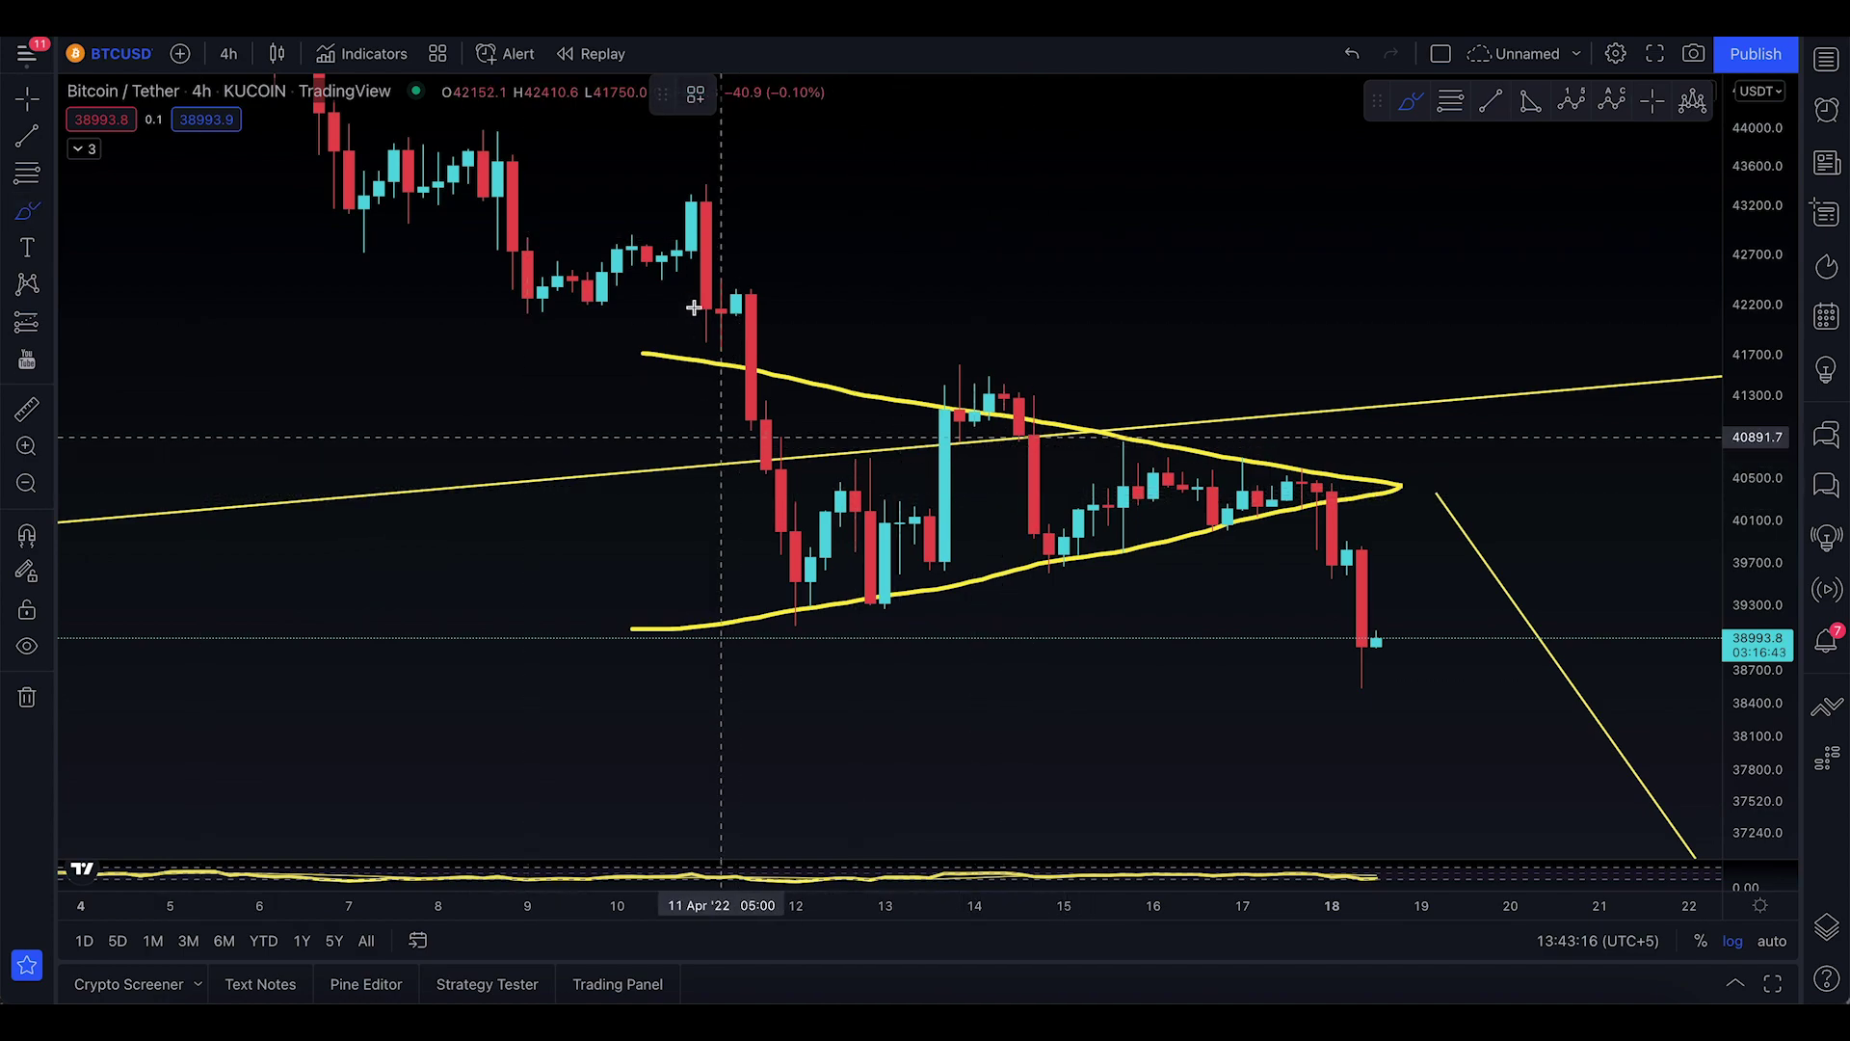
{"action": "mouse_move", "coordinate": [691, 244]}
{"action": "left_mouse_down"}
{"action": "mouse_move", "coordinate": [813, 624]}
{"action": "mouse_move", "coordinate": [954, 424]}
{"action": "mouse_move", "coordinate": [1056, 544]}
{"action": "mouse_move", "coordinate": [1138, 472]}
{"action": "mouse_move", "coordinate": [1247, 506]}
{"action": "mouse_move", "coordinate": [1305, 482]}
{"action": "mouse_move", "coordinate": [1388, 743]}
{"action": "left_mouse_up"}
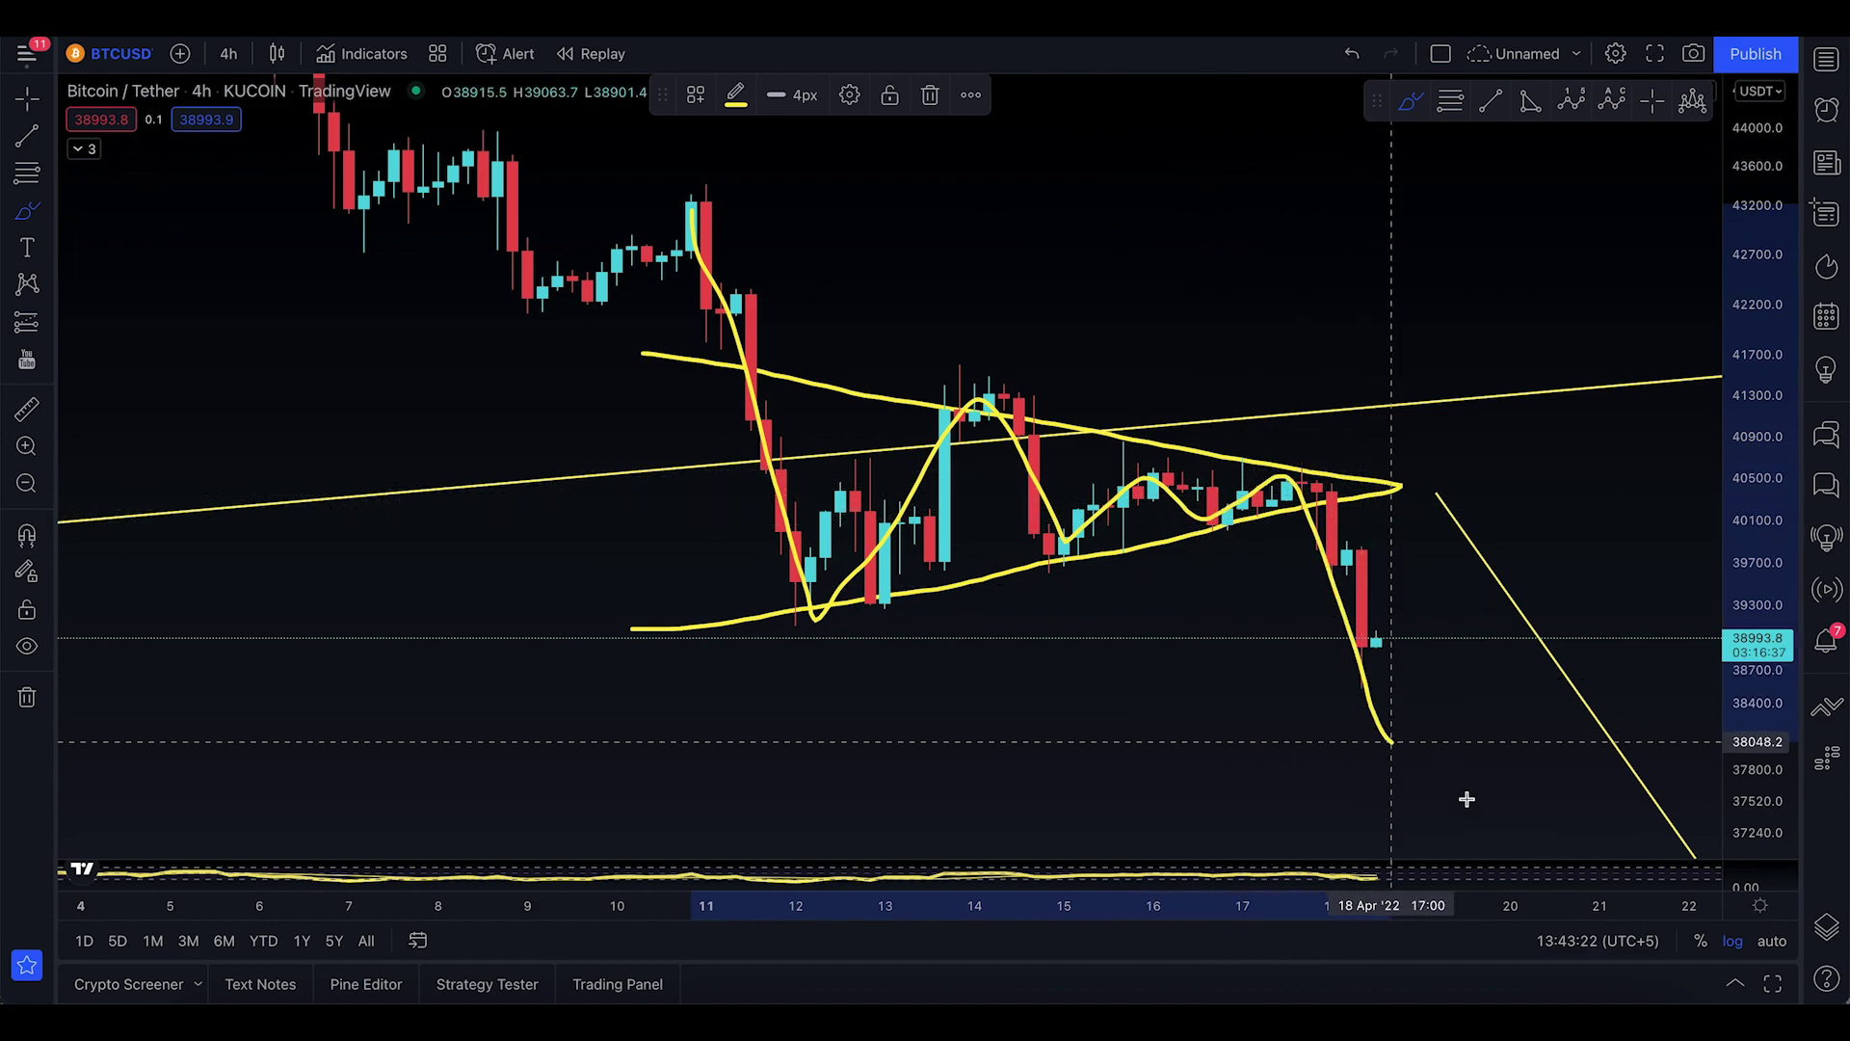
{"action": "left_click_drag", "start_coordinate": [1466, 799], "coordinate": [1590, 806]}
{"action": "key", "text": "ctrl+z"}
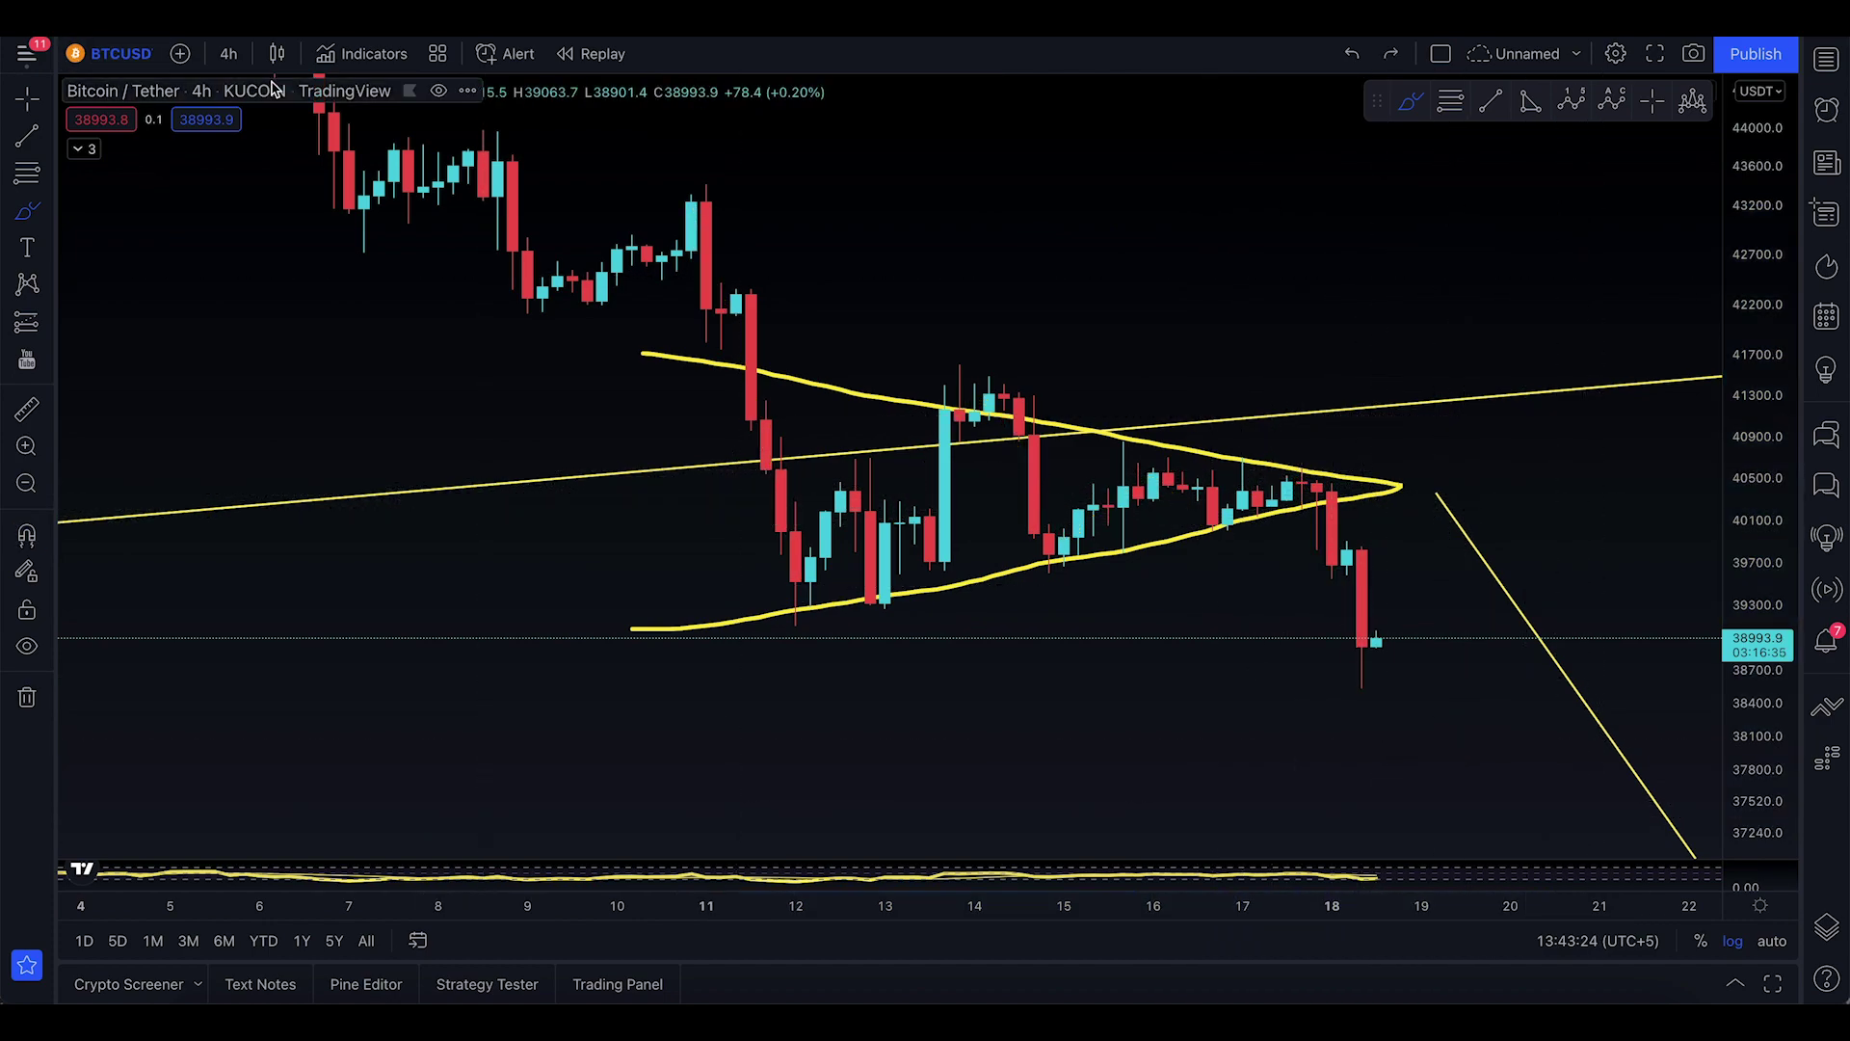
- Set the chart's interval to 1 day and compress the price scale to fit the trend line and the projected drop
{"action": "left_click", "coordinate": [229, 53]}
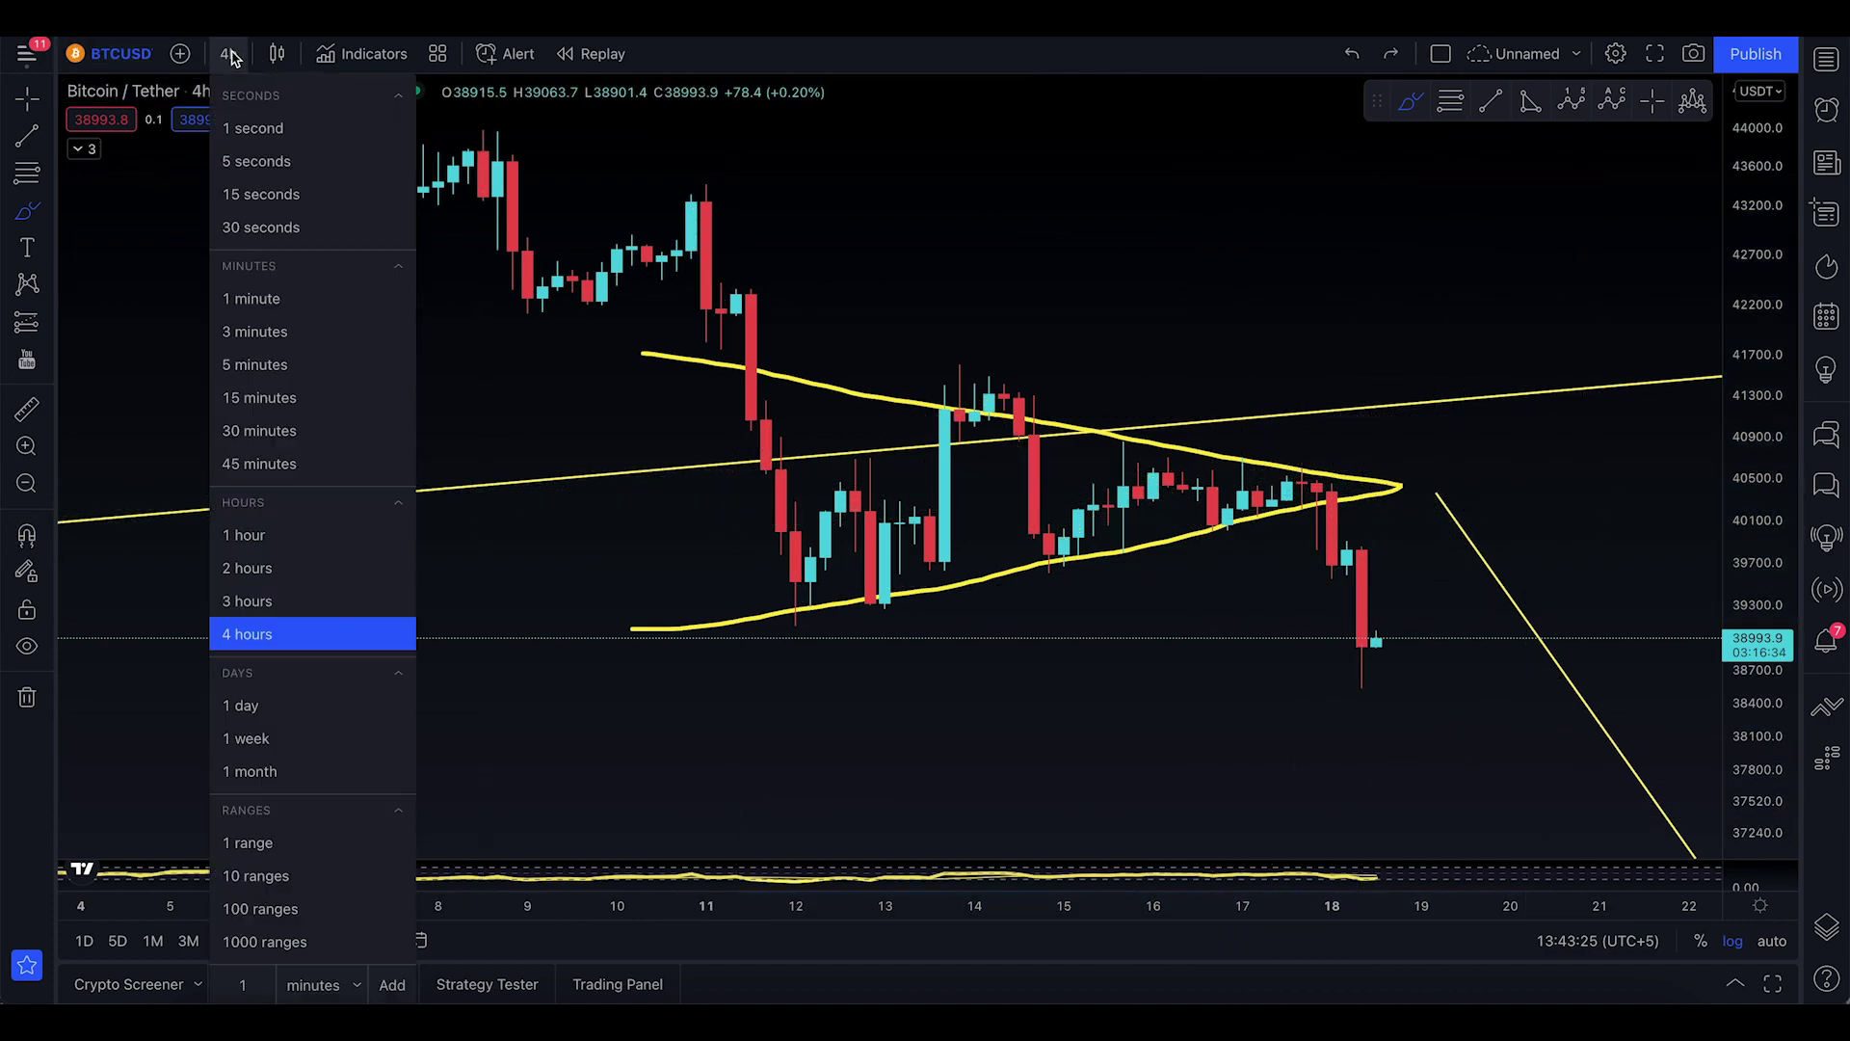
{"action": "left_click", "coordinate": [299, 695]}
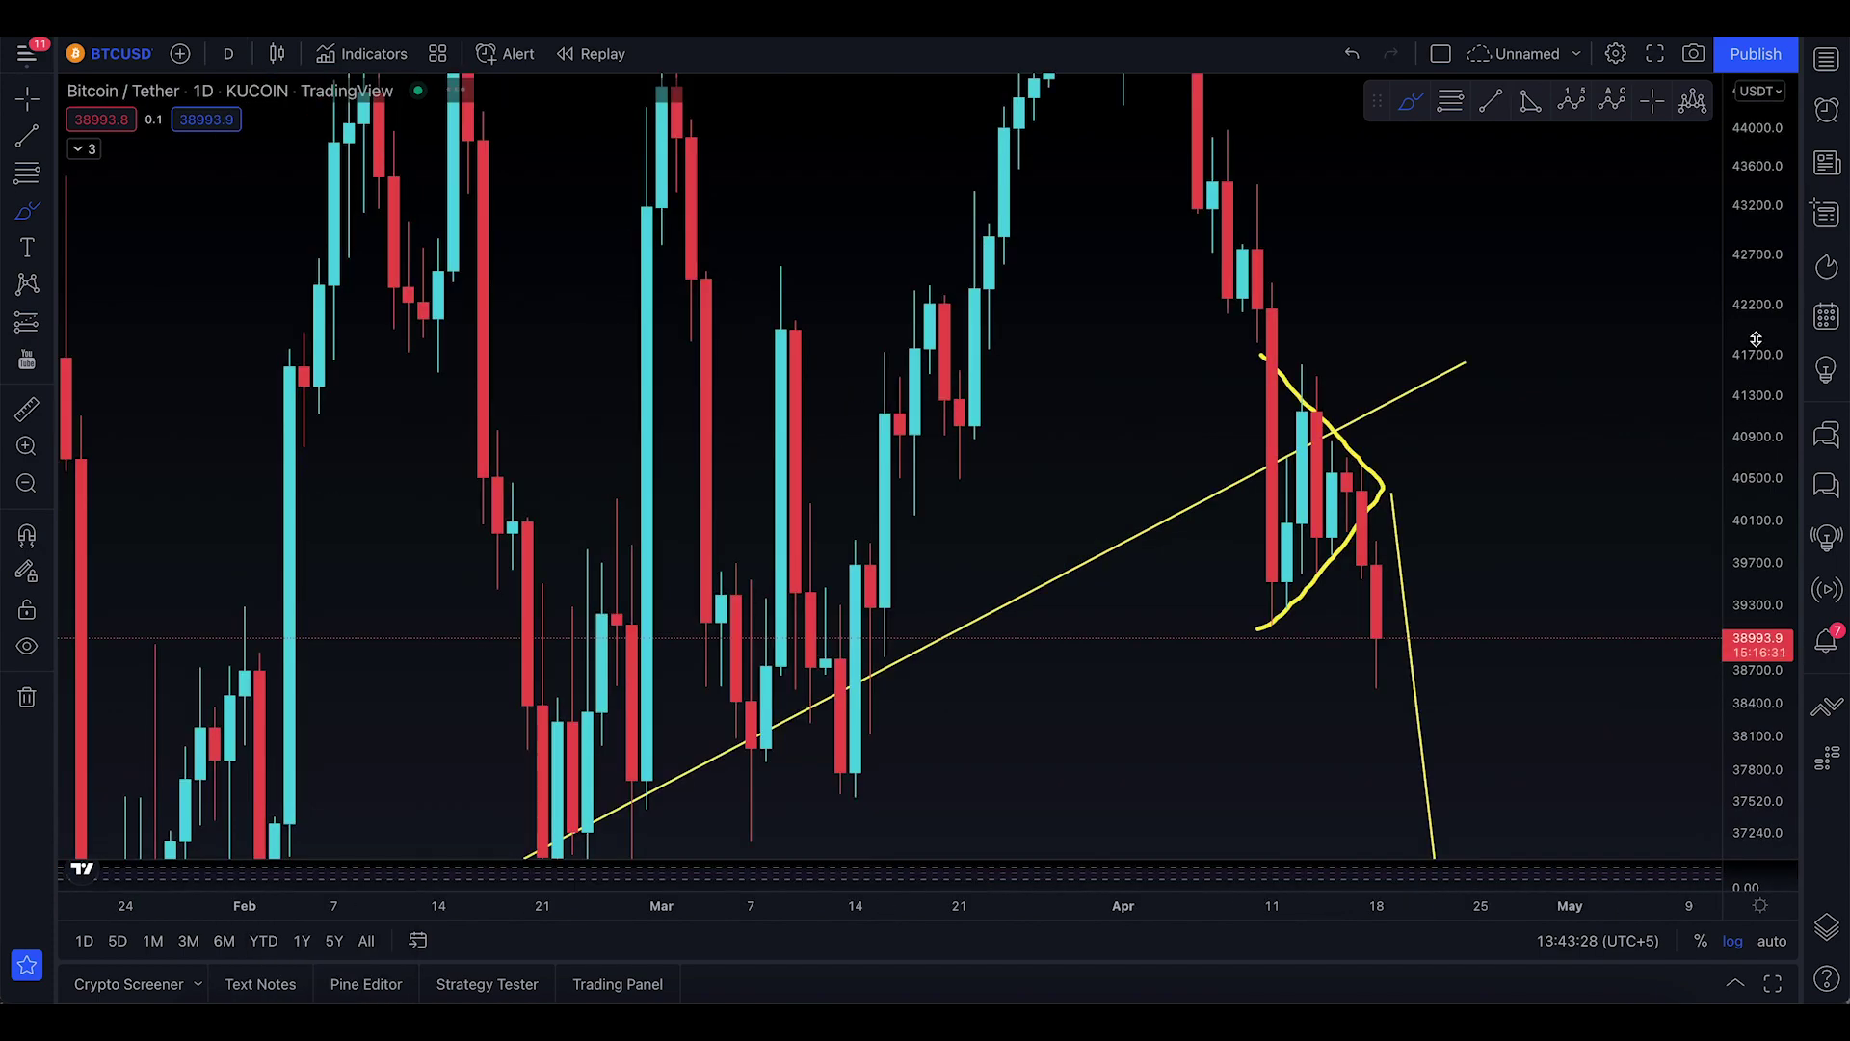
{"action": "left_click_drag", "start_coordinate": [1756, 339], "coordinate": [1759, 723]}
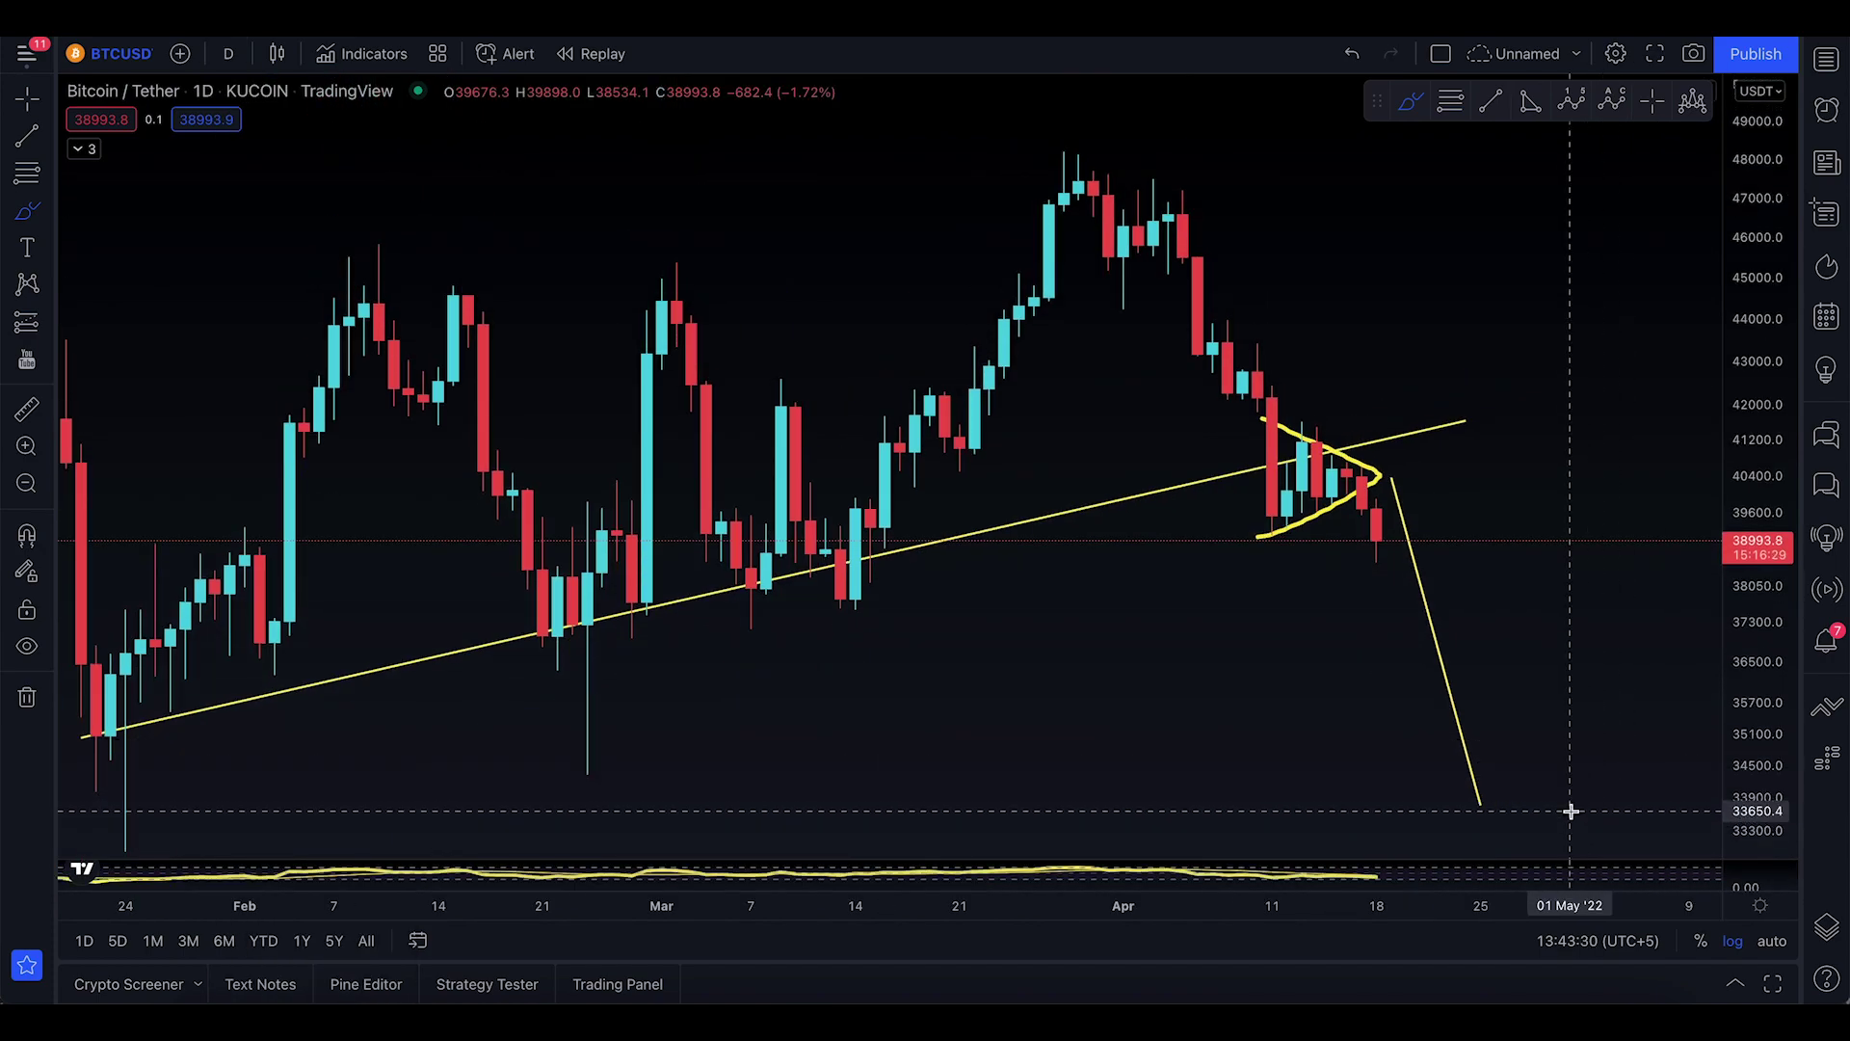
{"action": "left_click_drag", "start_coordinate": [1762, 482], "coordinate": [1763, 559]}
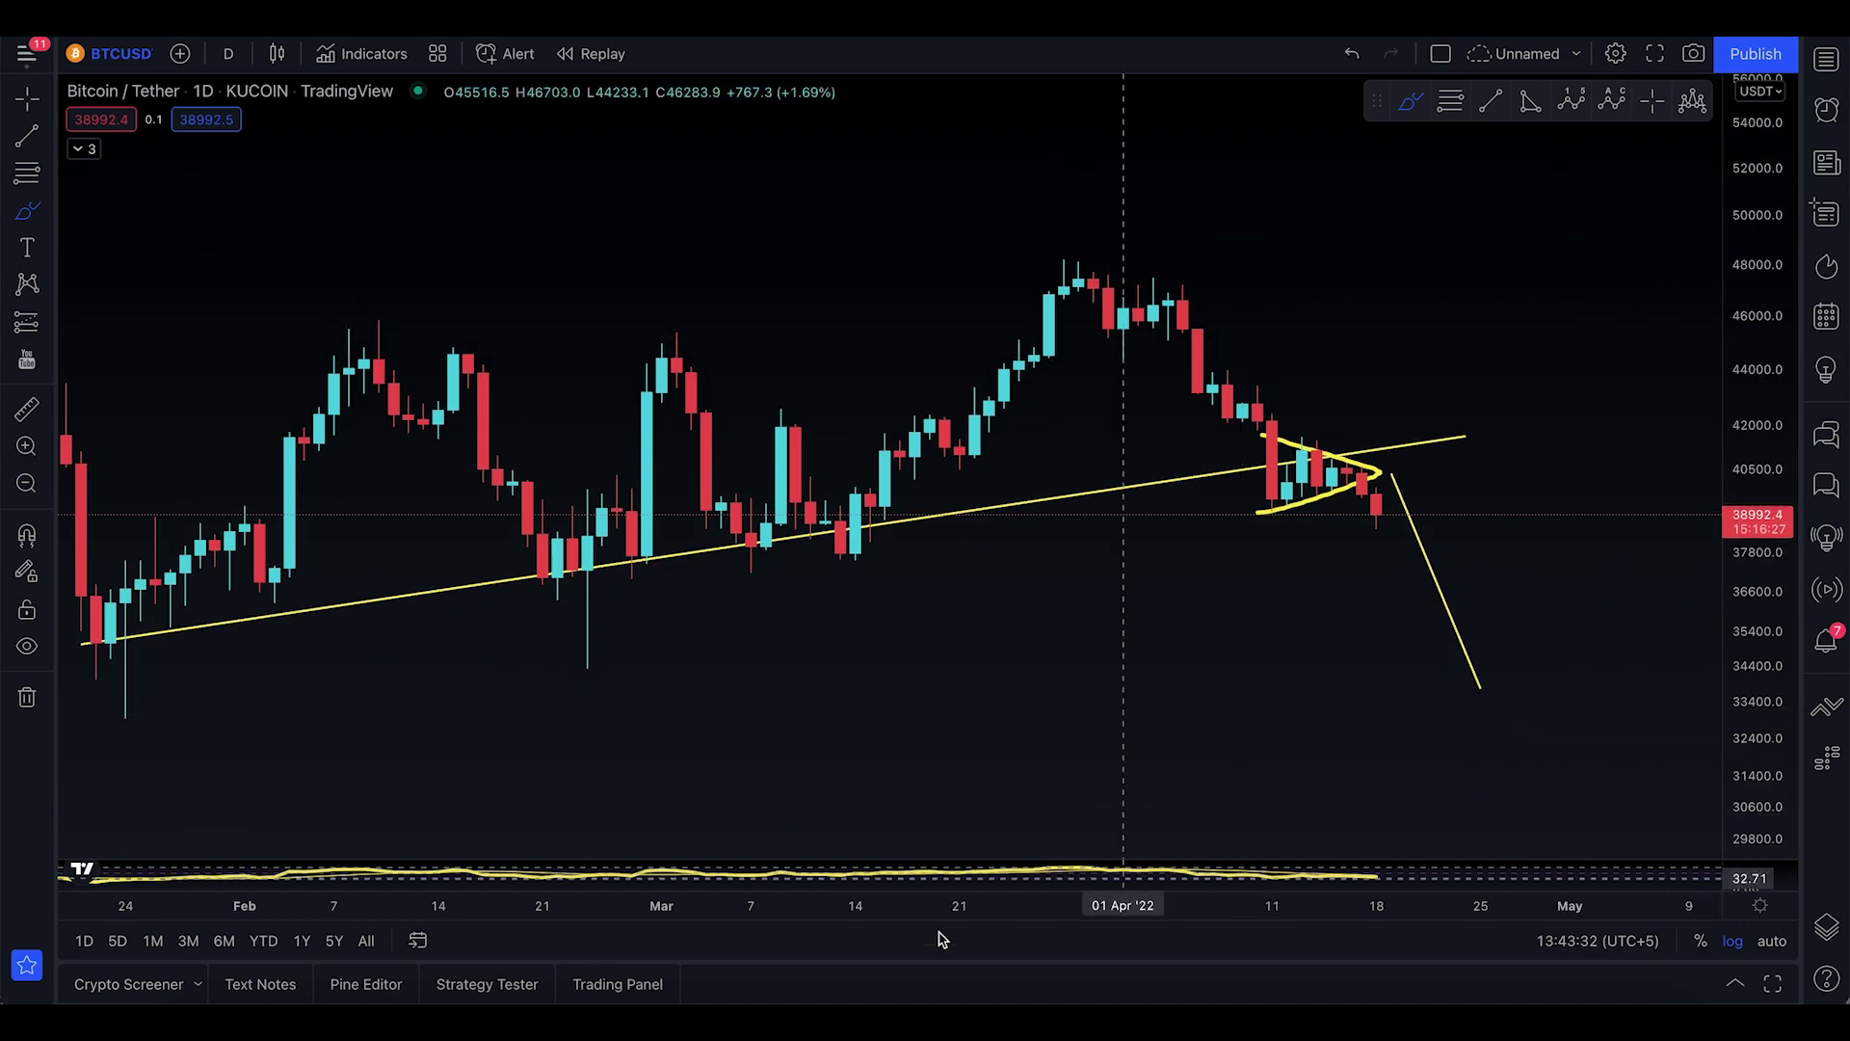
- Draw a Fibonacci retracement from the 11 Mar '22 low at 37,715.9 to 48,067.4 at 23 Apr '22
{"action": "left_click_drag", "start_coordinate": [807, 915], "coordinate": [1148, 756]}
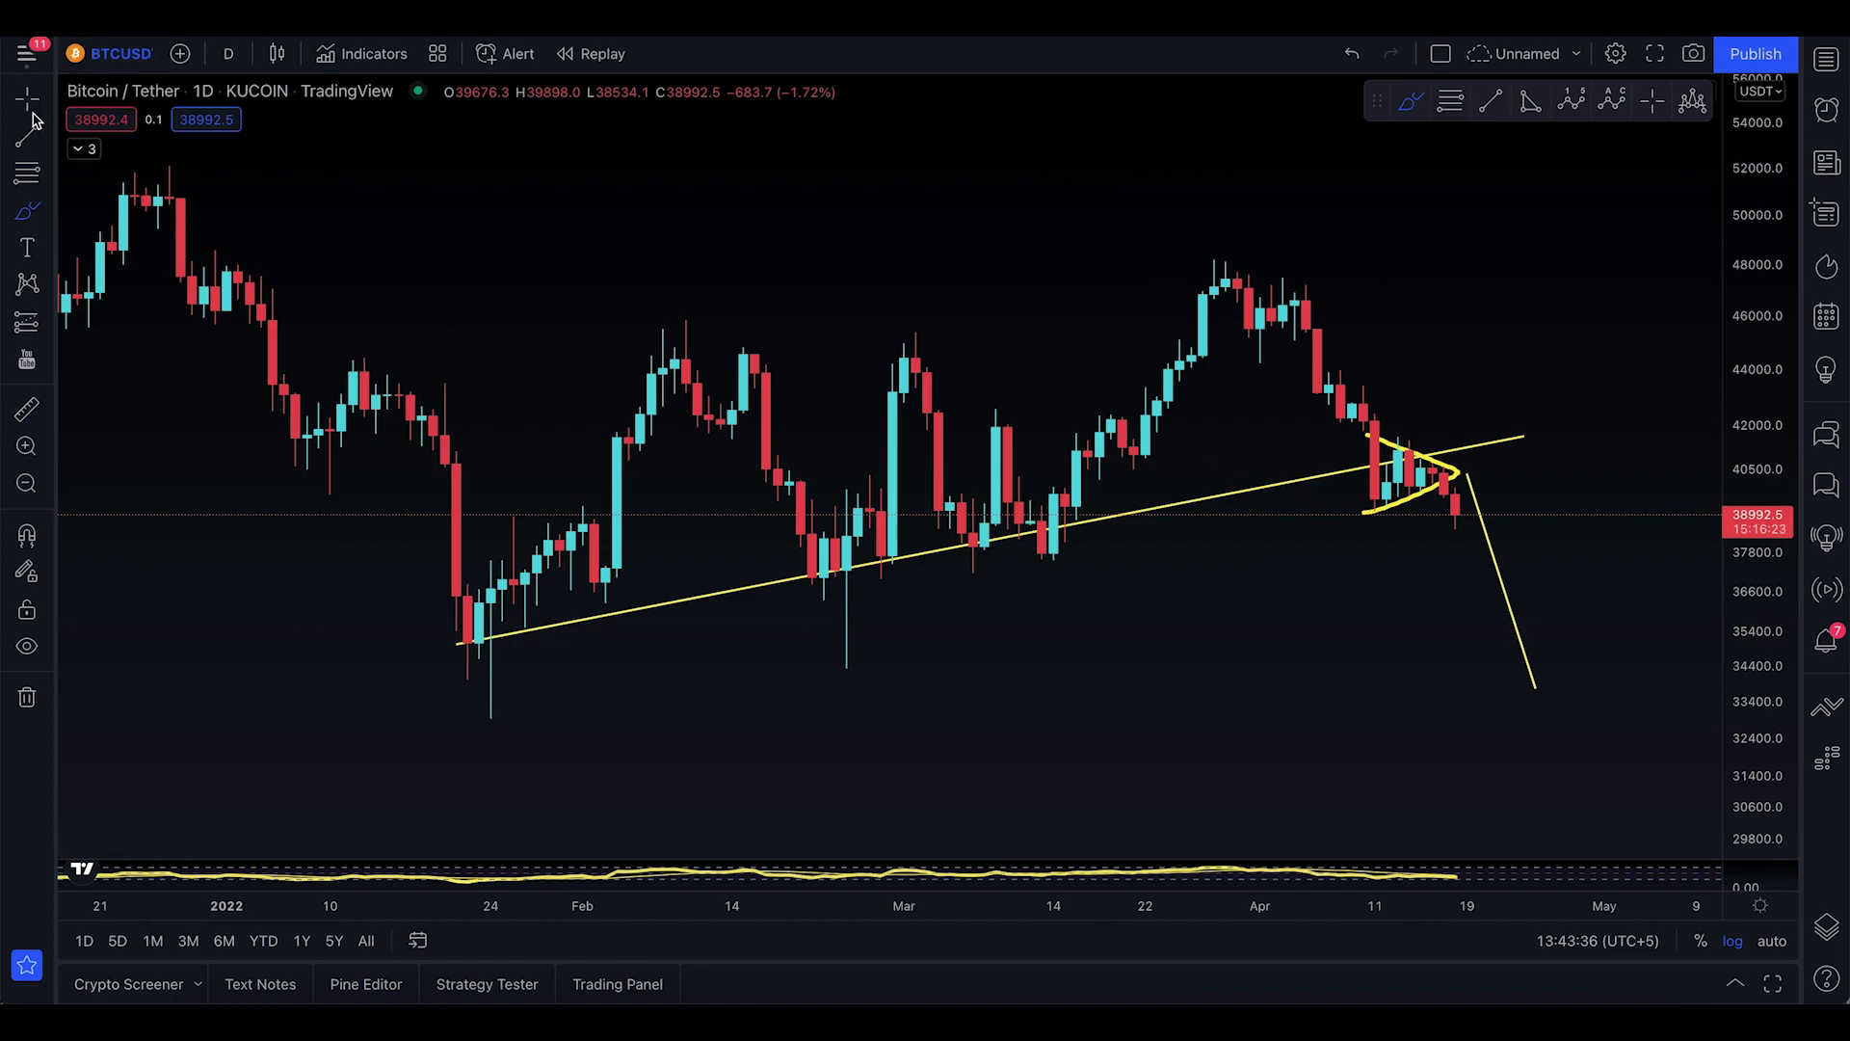
{"action": "scroll", "coordinate": [1028, 273], "scroll_direction": "right", "scroll_amount": 5}
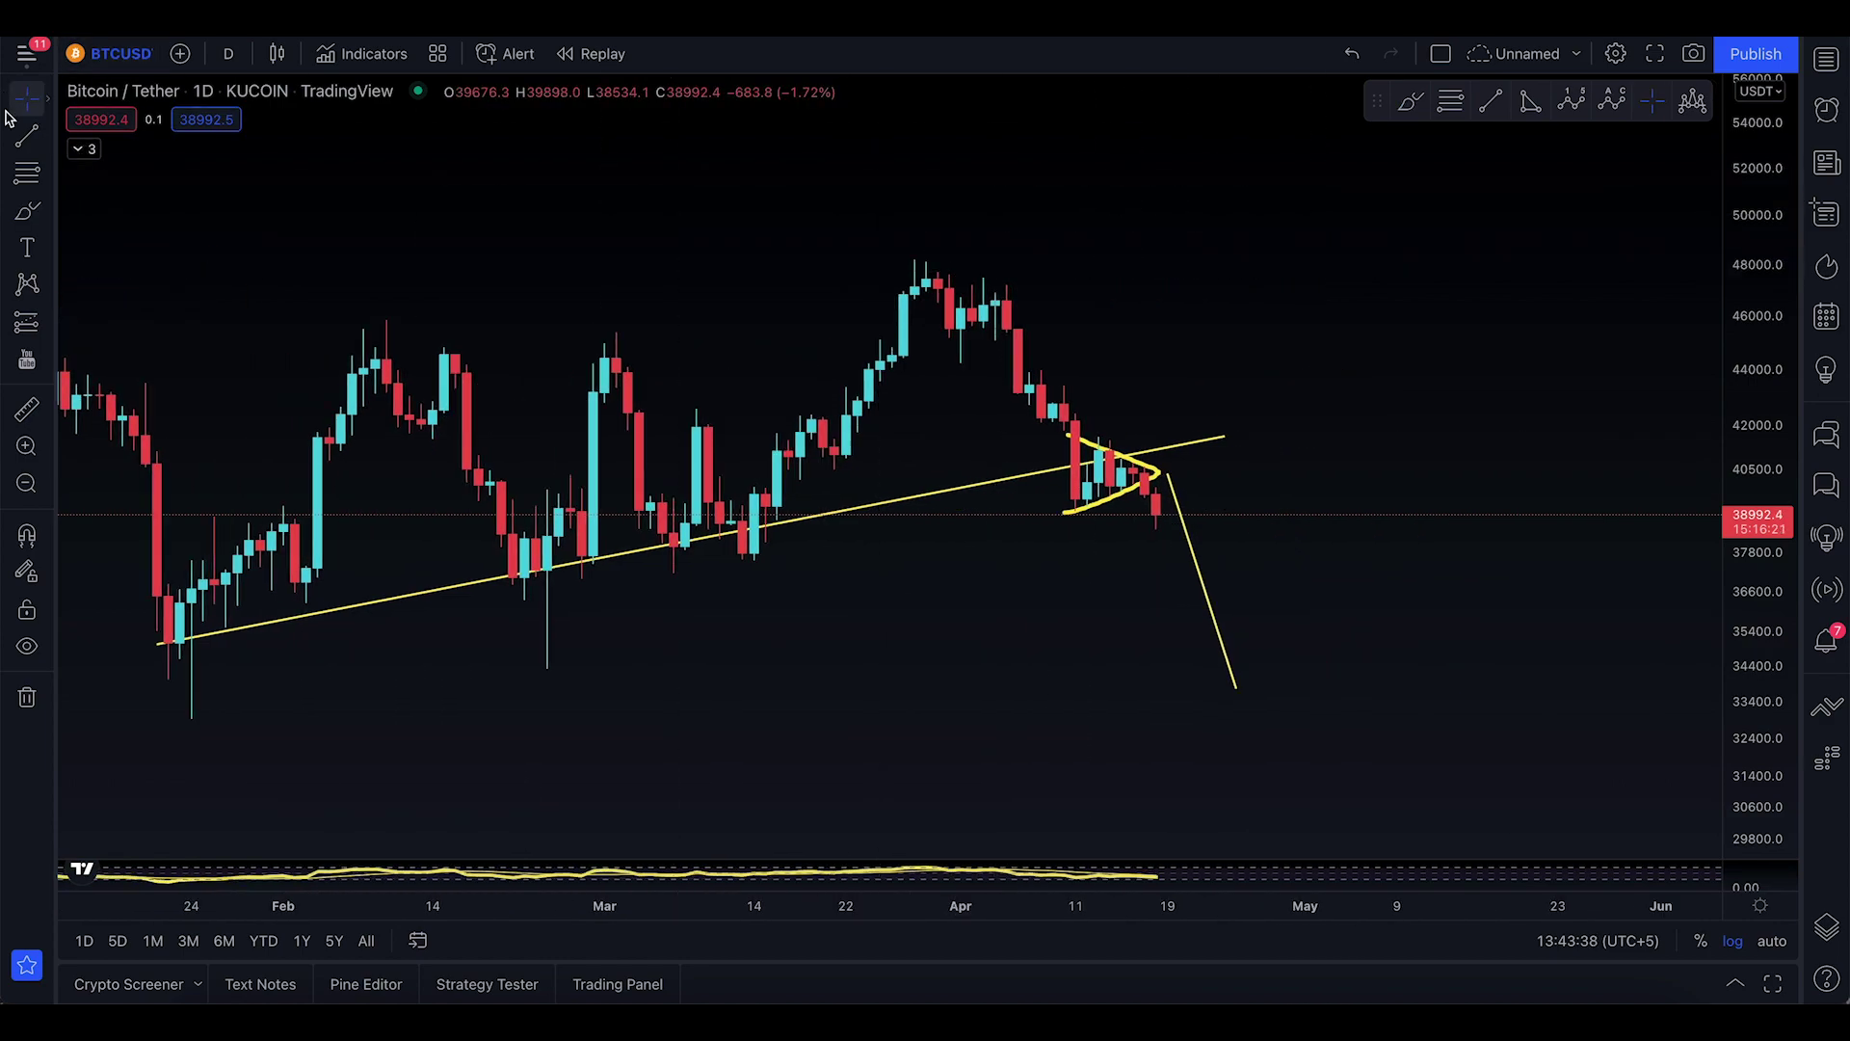
{"action": "left_click", "coordinate": [29, 172]}
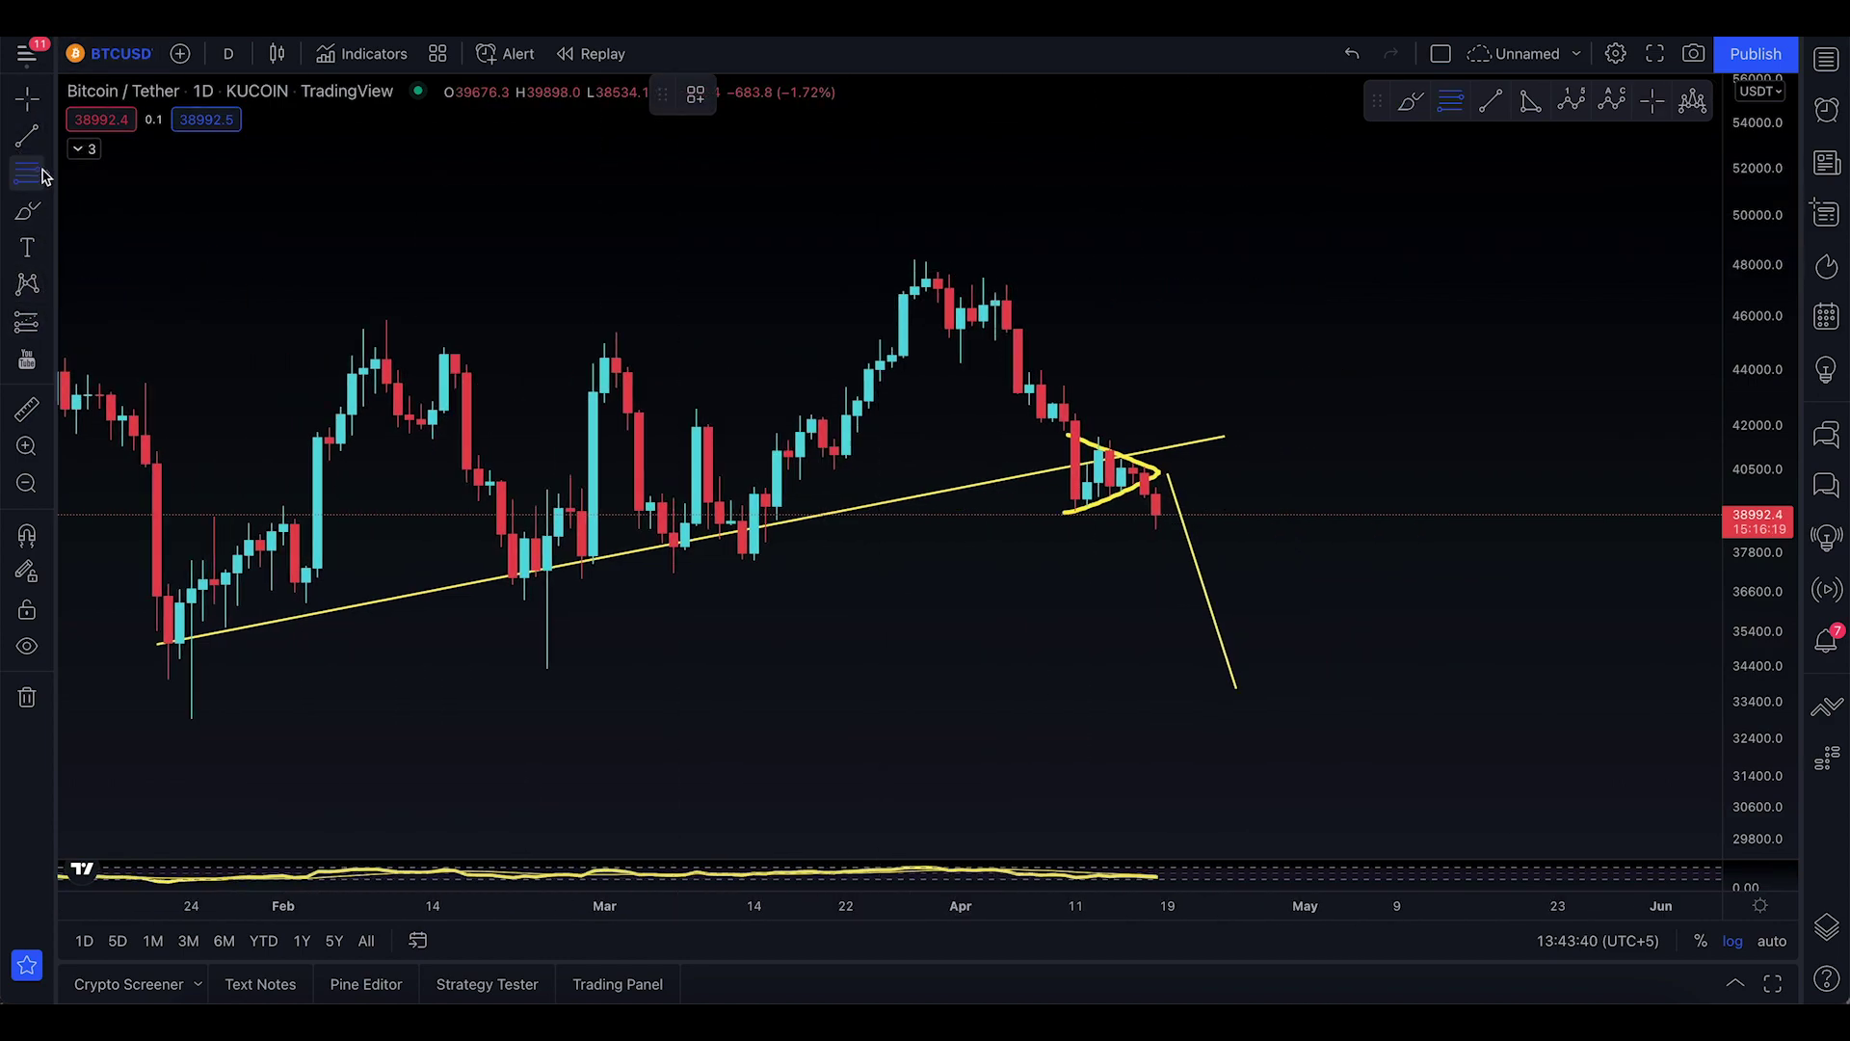
{"action": "left_click", "coordinate": [718, 556]}
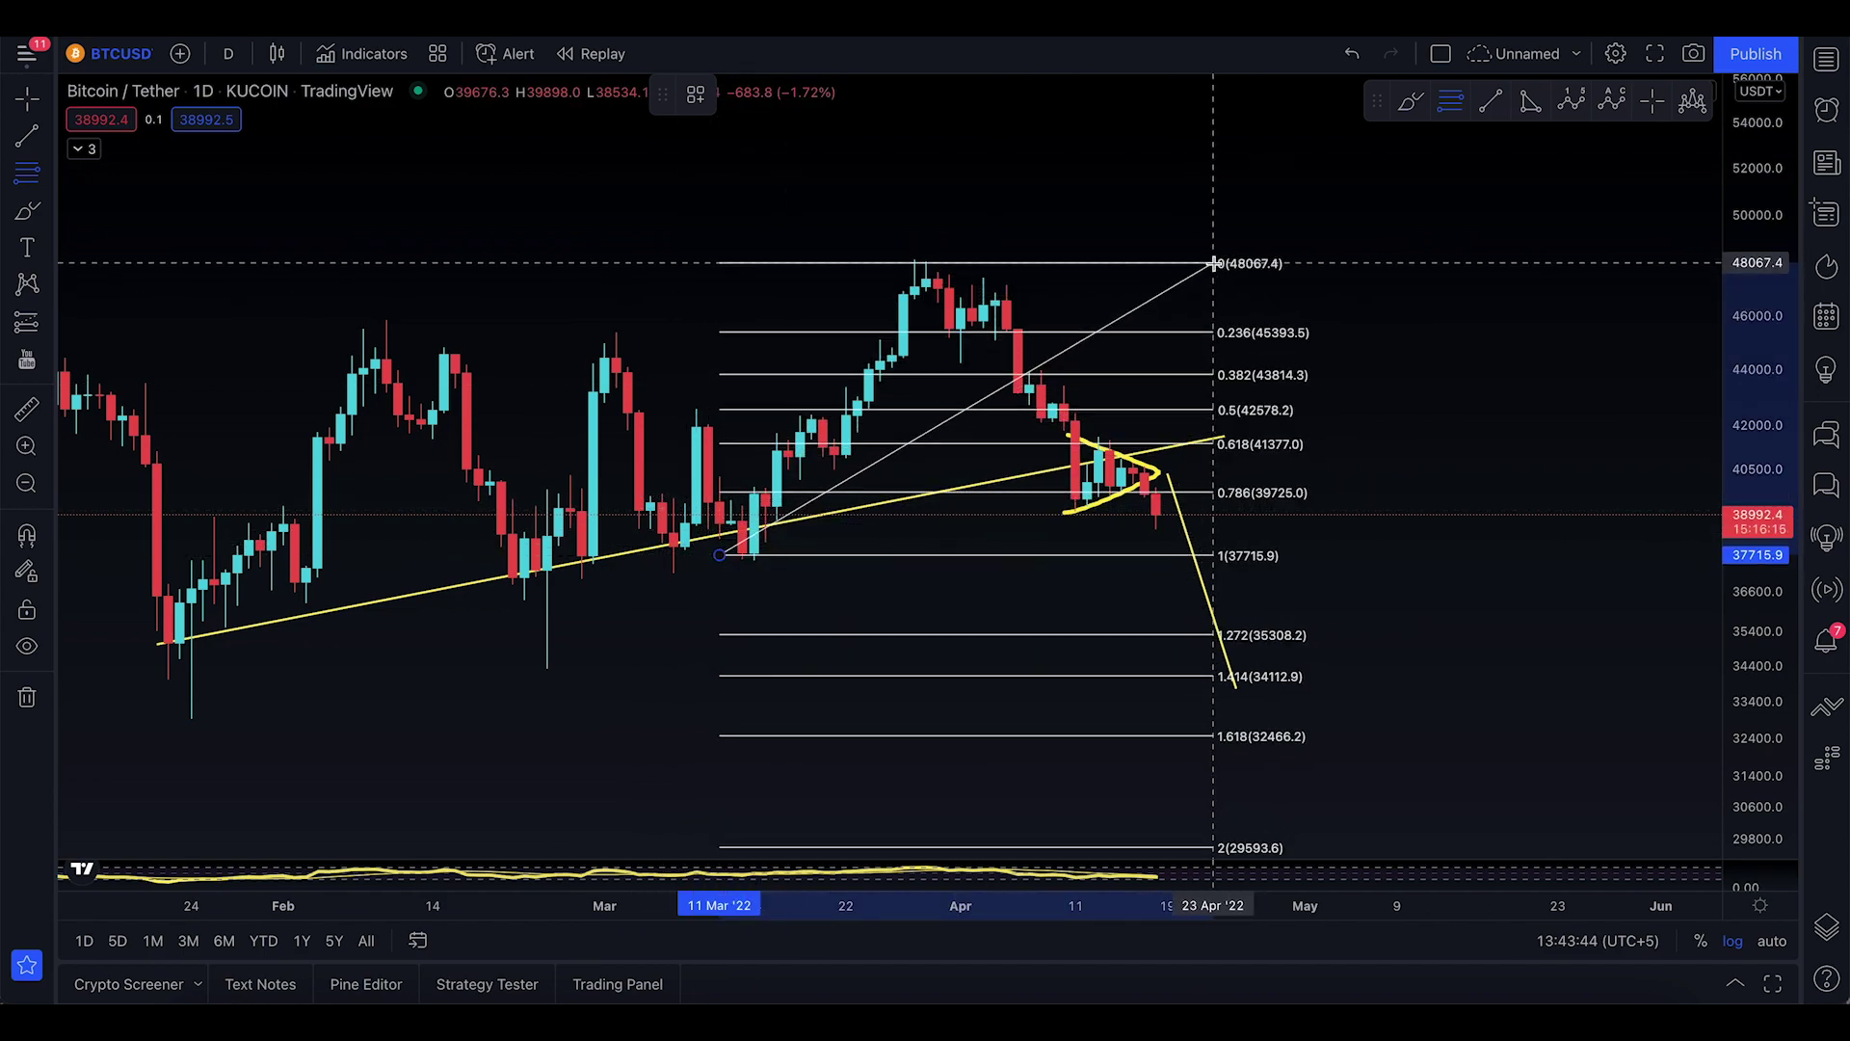
{"action": "left_click", "coordinate": [1213, 263]}
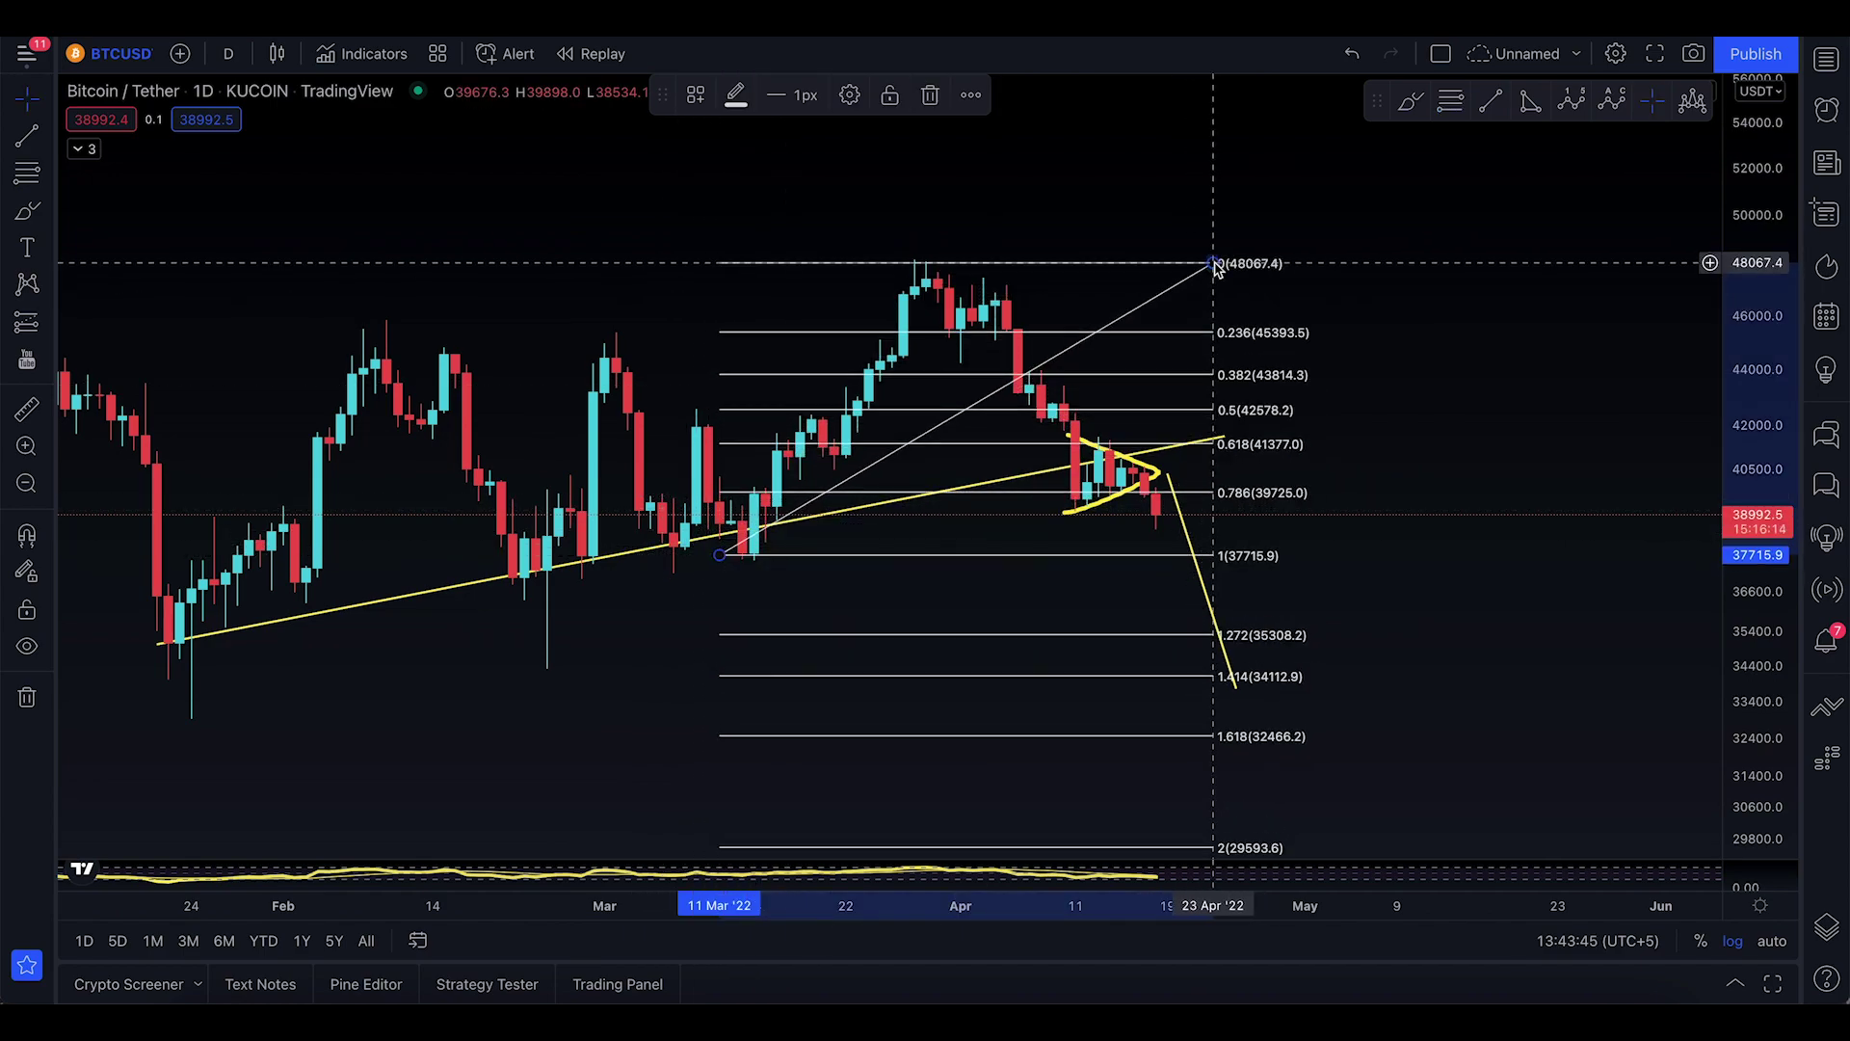
- Brush ovals around the Fibonacci 1.414 and 1.618 level labels, and try one around the 0.618 label, undoing that last oval
{"action": "left_click", "coordinate": [27, 211]}
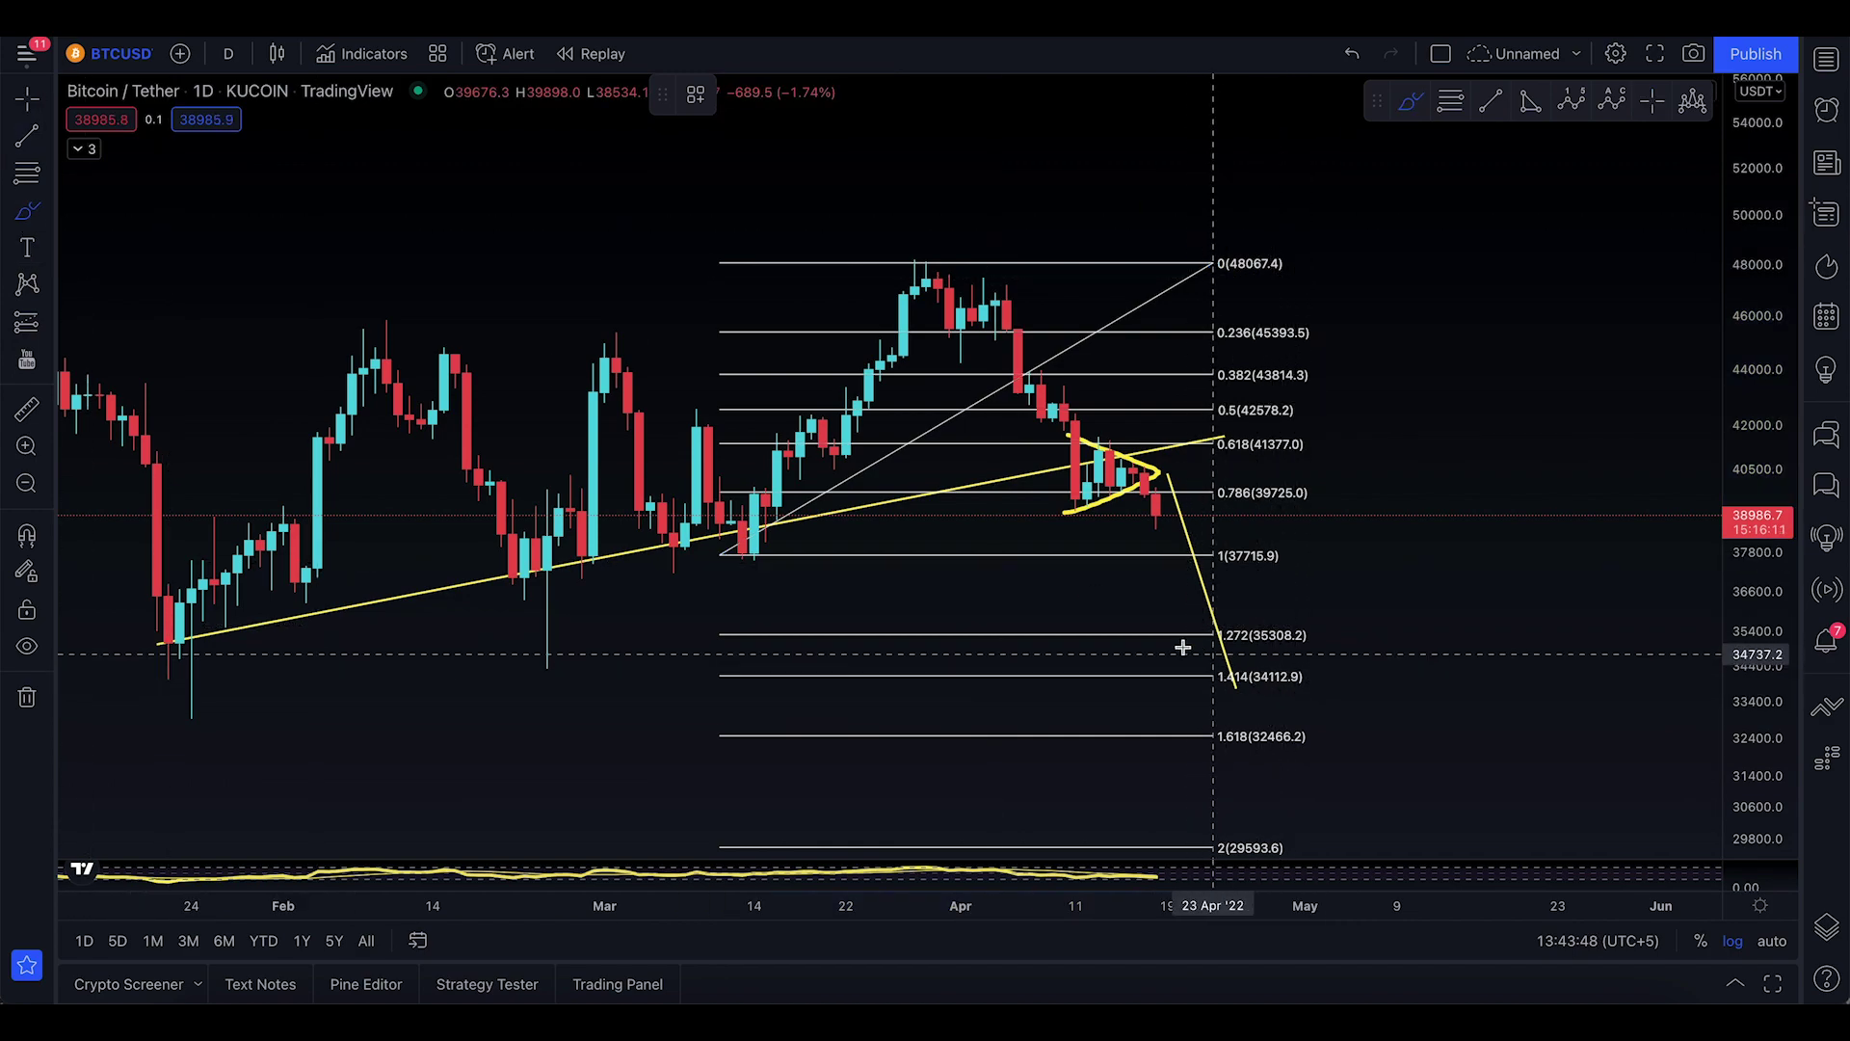
{"action": "mouse_move", "coordinate": [1184, 646]}
{"action": "left_mouse_down"}
{"action": "mouse_move", "coordinate": [1259, 646]}
{"action": "mouse_move", "coordinate": [1331, 689]}
{"action": "mouse_move", "coordinate": [1227, 703]}
{"action": "mouse_move", "coordinate": [1203, 655]}
{"action": "left_mouse_up"}
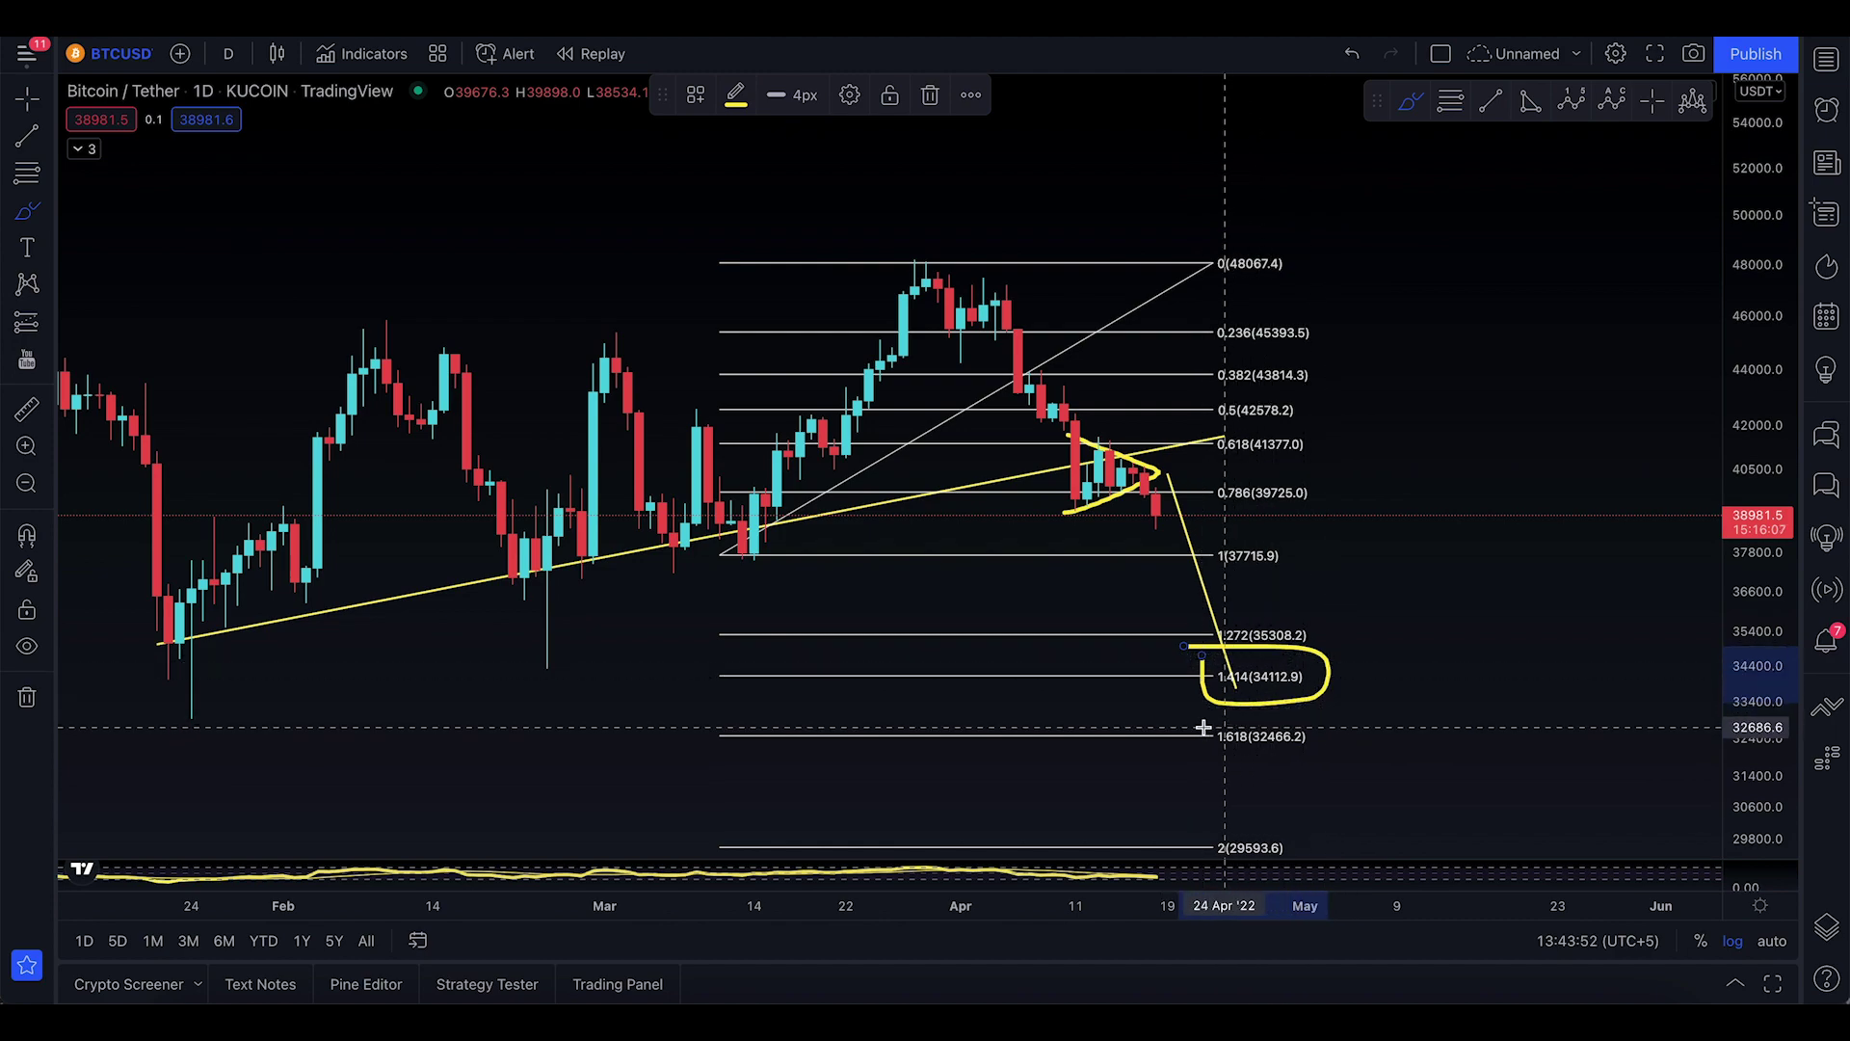
{"action": "mouse_move", "coordinate": [1205, 722]}
{"action": "left_mouse_down"}
{"action": "mouse_move", "coordinate": [1318, 737]}
{"action": "mouse_move", "coordinate": [1311, 761]}
{"action": "mouse_move", "coordinate": [1226, 766]}
{"action": "mouse_move", "coordinate": [1212, 725]}
{"action": "left_mouse_up"}
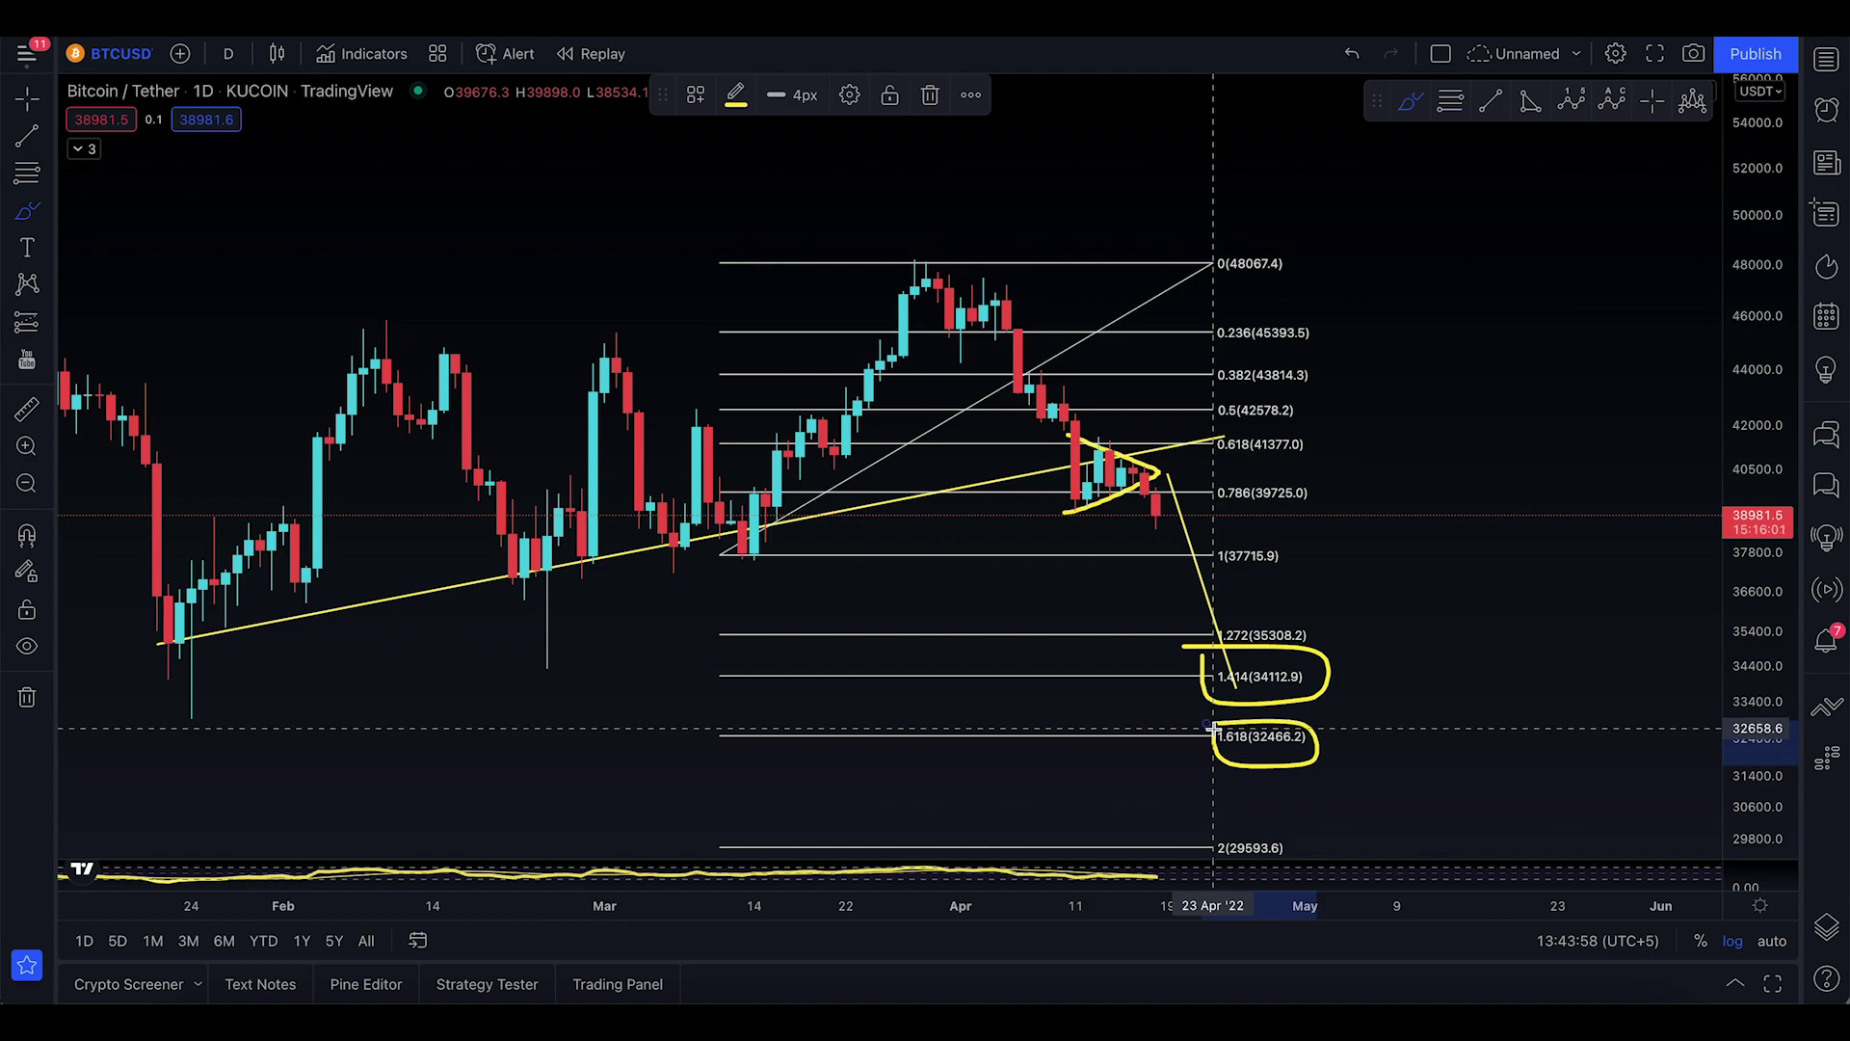
{"action": "mouse_move", "coordinate": [1206, 427]}
{"action": "left_mouse_down"}
{"action": "mouse_move", "coordinate": [1302, 420]}
{"action": "mouse_move", "coordinate": [1321, 448]}
{"action": "mouse_move", "coordinate": [1198, 464]}
{"action": "mouse_move", "coordinate": [1189, 409]}
{"action": "left_mouse_up"}
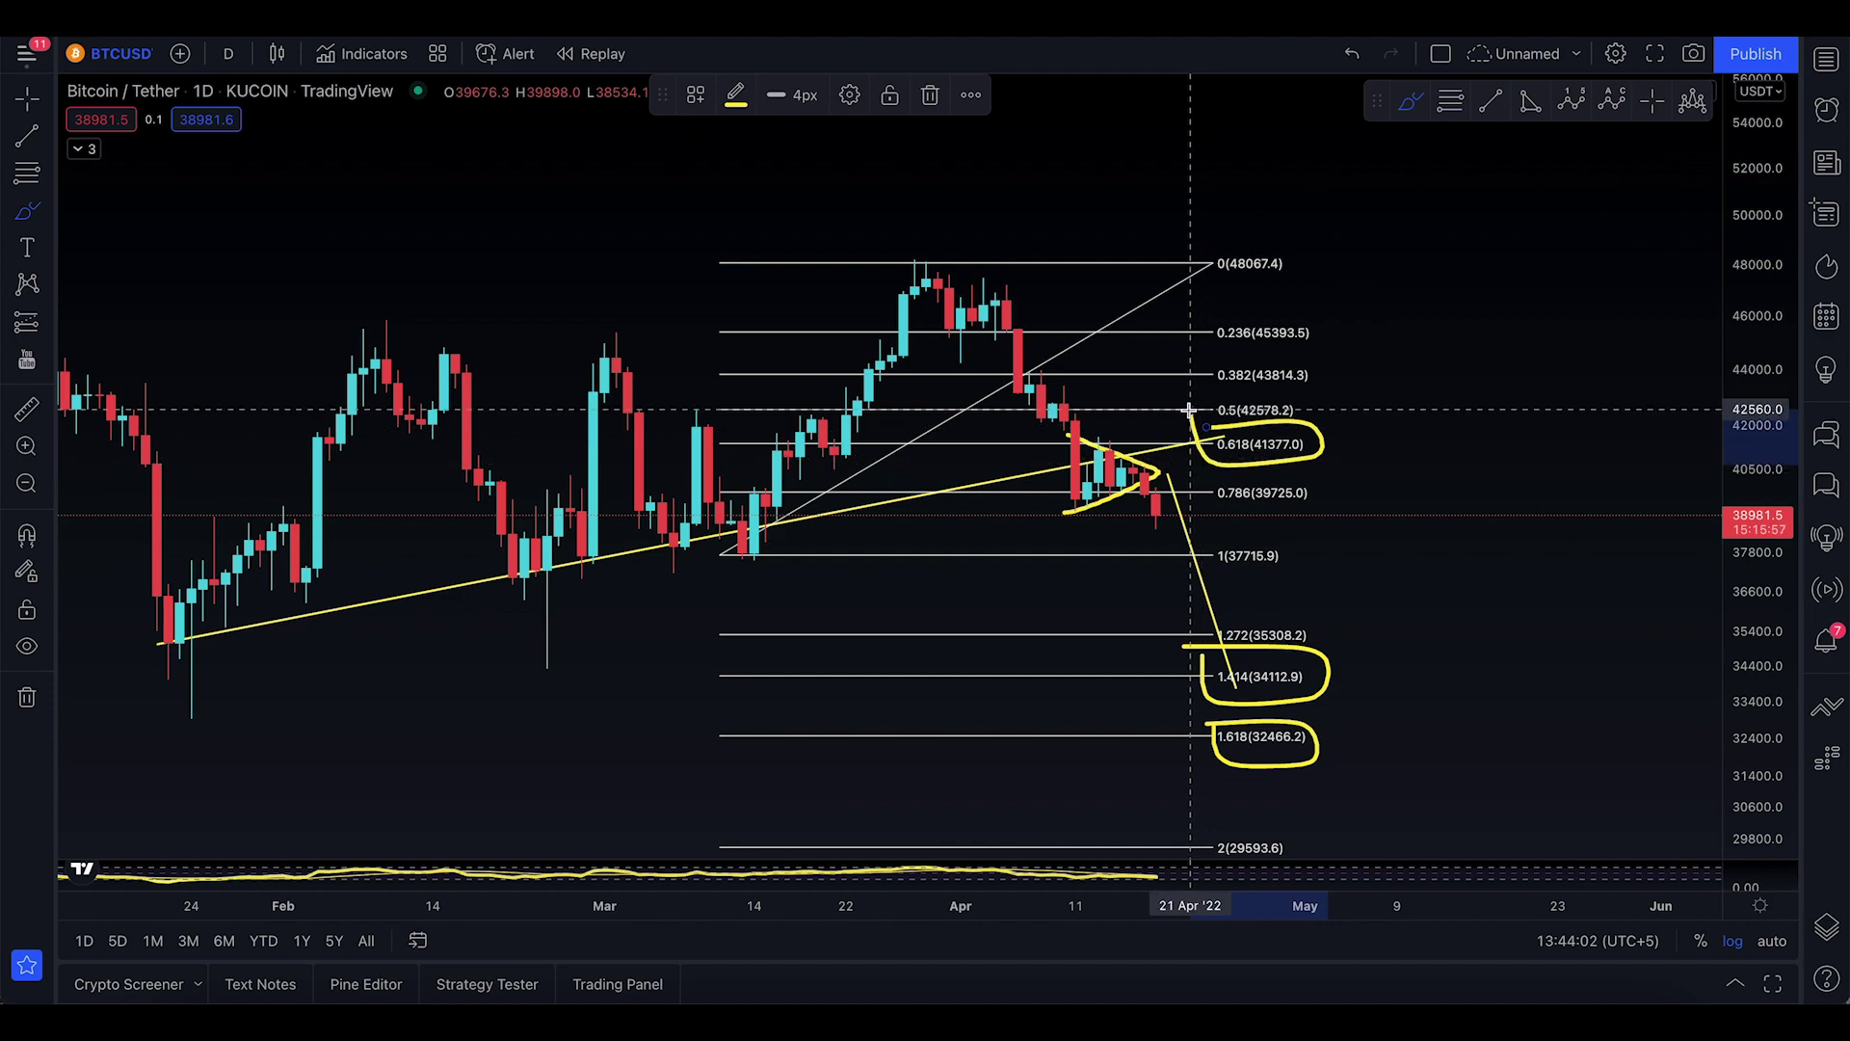
{"action": "key", "text": "ctrl+z"}
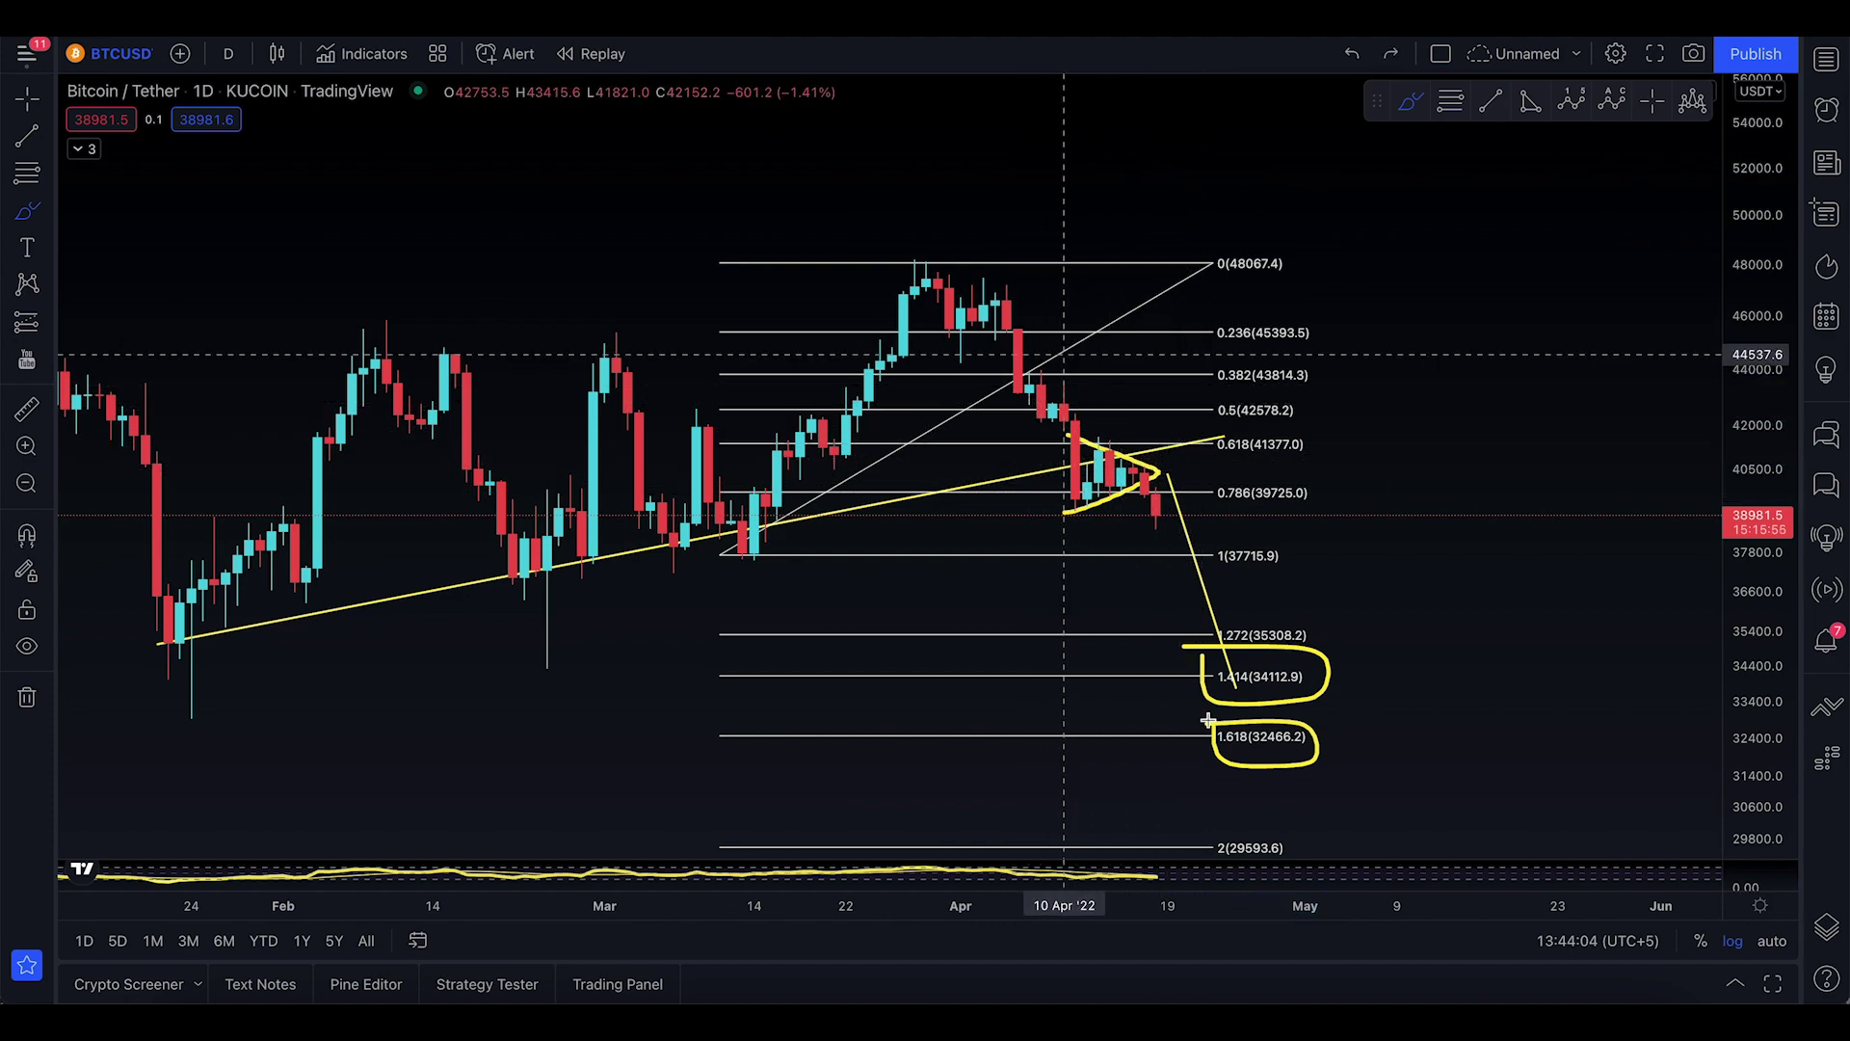
- Brush a stroke from the candles just above the triangle to the end of the rising trend line, and undo it
{"action": "left_click_drag", "start_coordinate": [1152, 911], "coordinate": [1533, 908]}
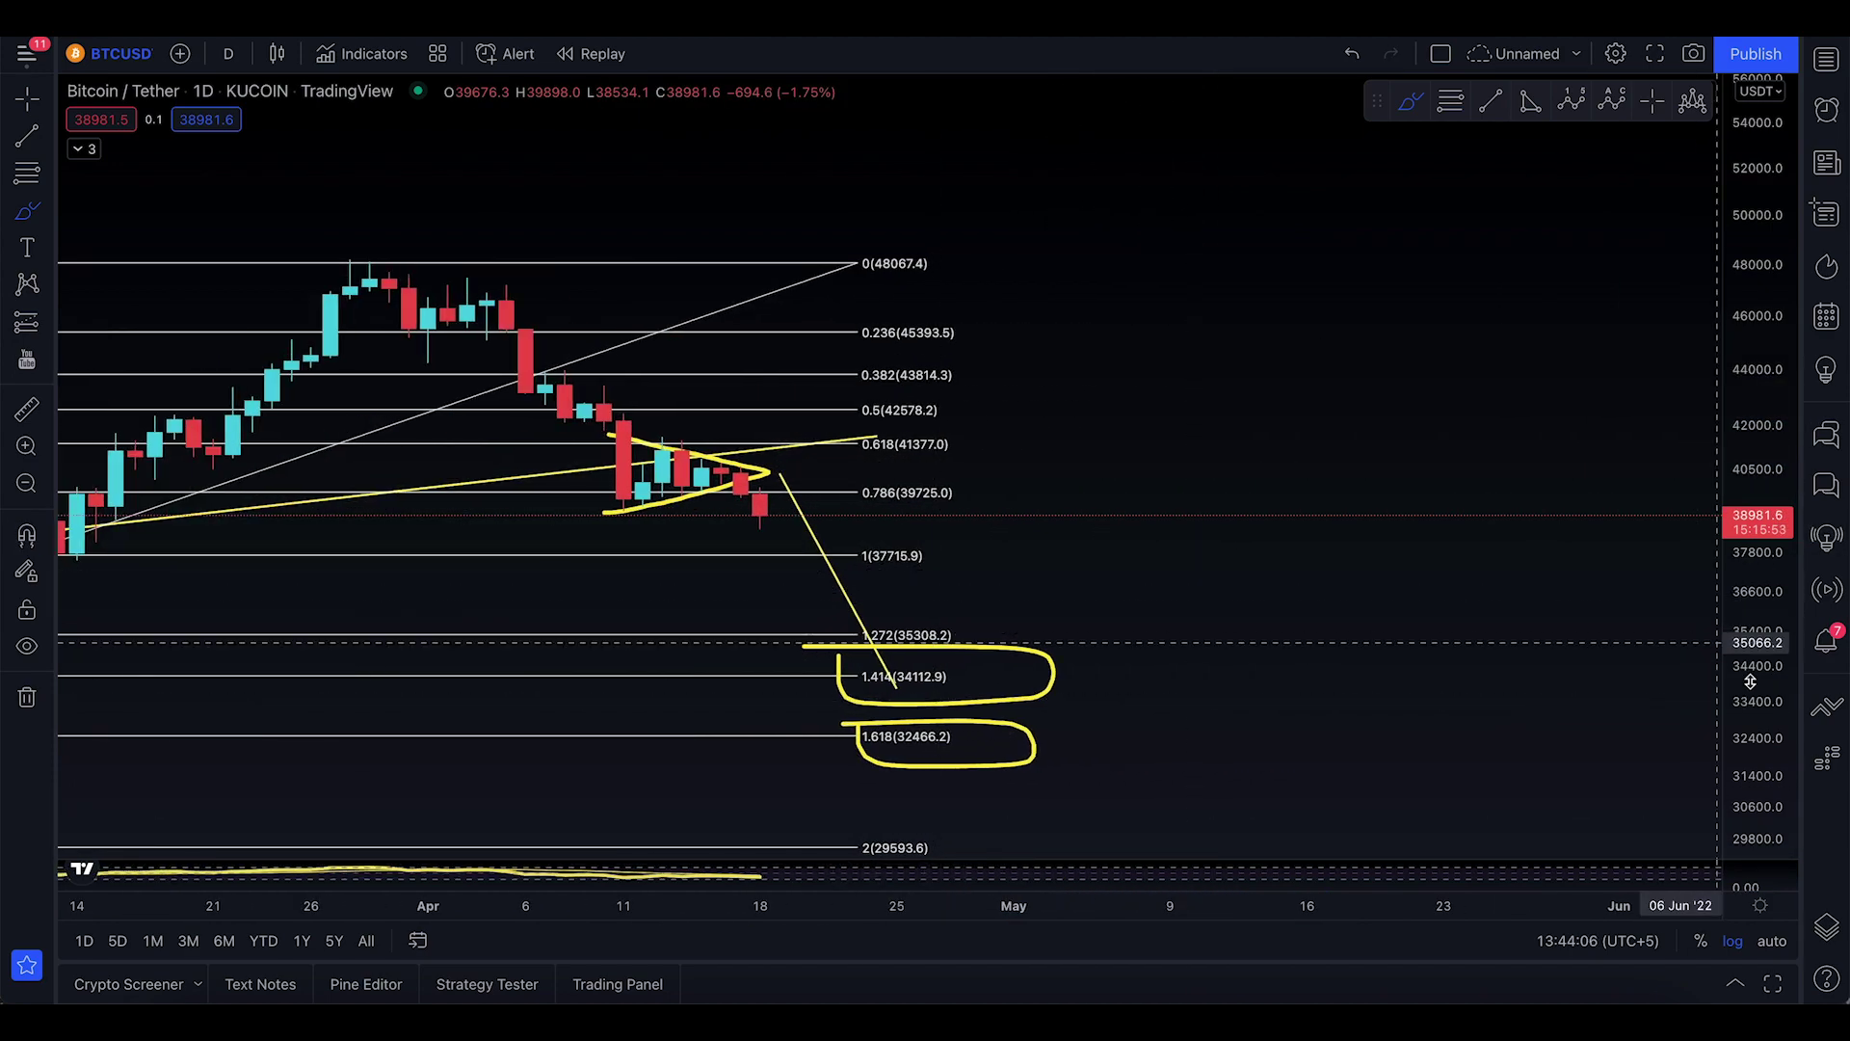
{"action": "left_click_drag", "start_coordinate": [1756, 680], "coordinate": [1756, 502]}
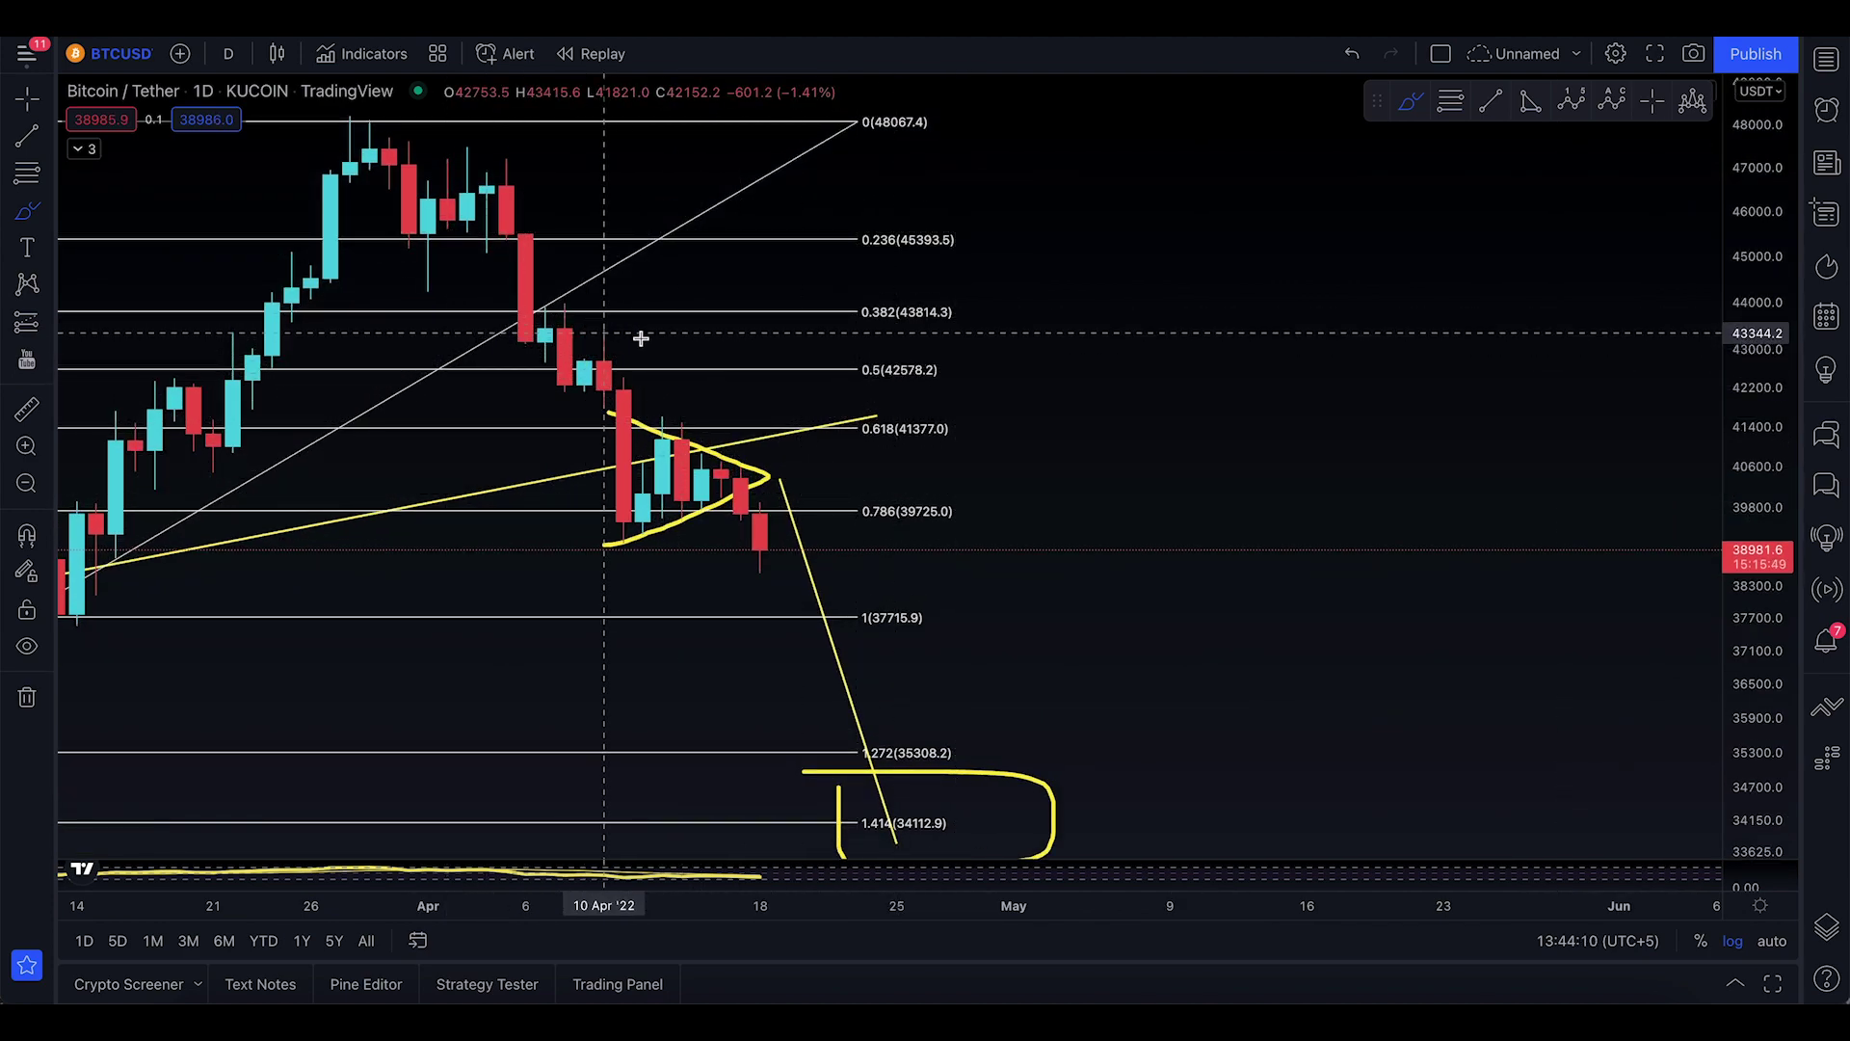
{"action": "mouse_move", "coordinate": [569, 335]}
{"action": "left_mouse_down"}
{"action": "mouse_move", "coordinate": [638, 405]}
{"action": "mouse_move", "coordinate": [710, 425]}
{"action": "mouse_move", "coordinate": [875, 410]}
{"action": "left_mouse_up"}
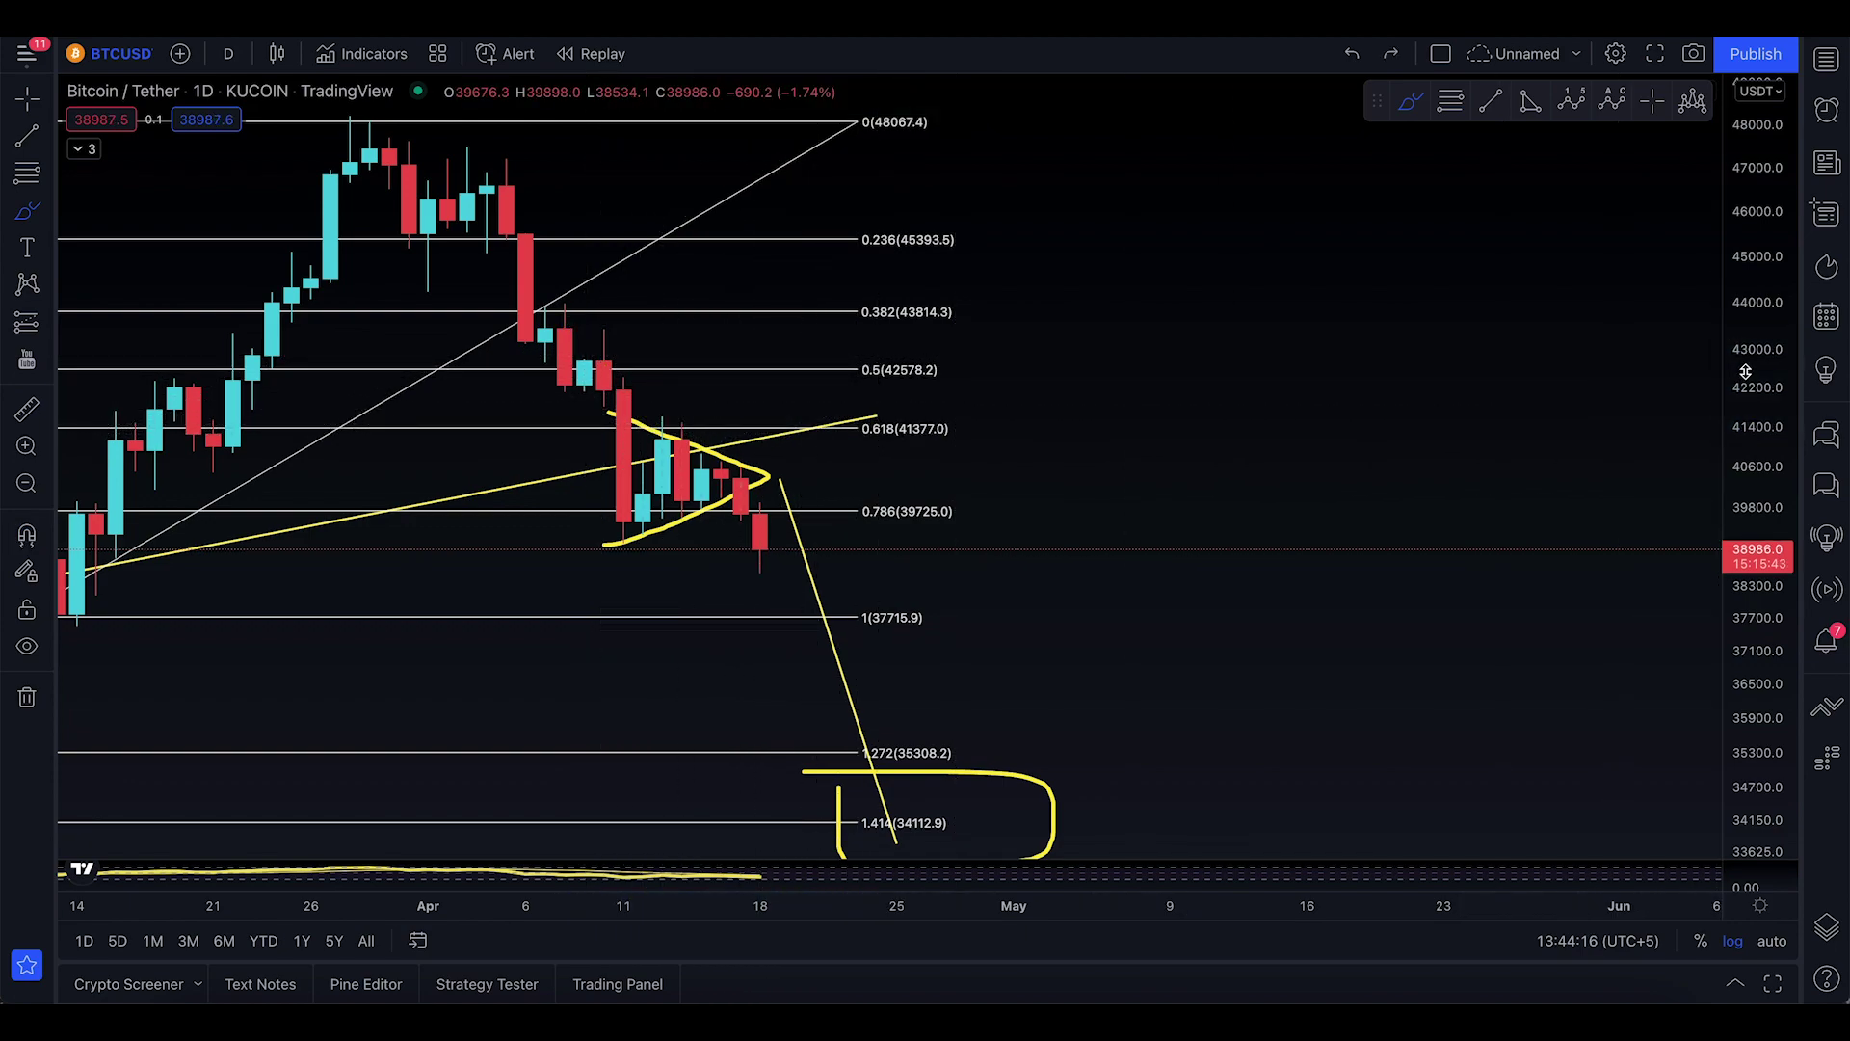
{"action": "key", "text": "ctrl+z"}
- Brush a stroke along the rising support trend line and a loop near the triangle's tip, undoing each one
{"action": "scroll", "coordinate": [279, 636], "scroll_direction": "down", "scroll_amount": 3}
{"action": "left_click_drag", "start_coordinate": [238, 632], "coordinate": [1189, 432]}
{"action": "key", "text": "ctrl+z"}
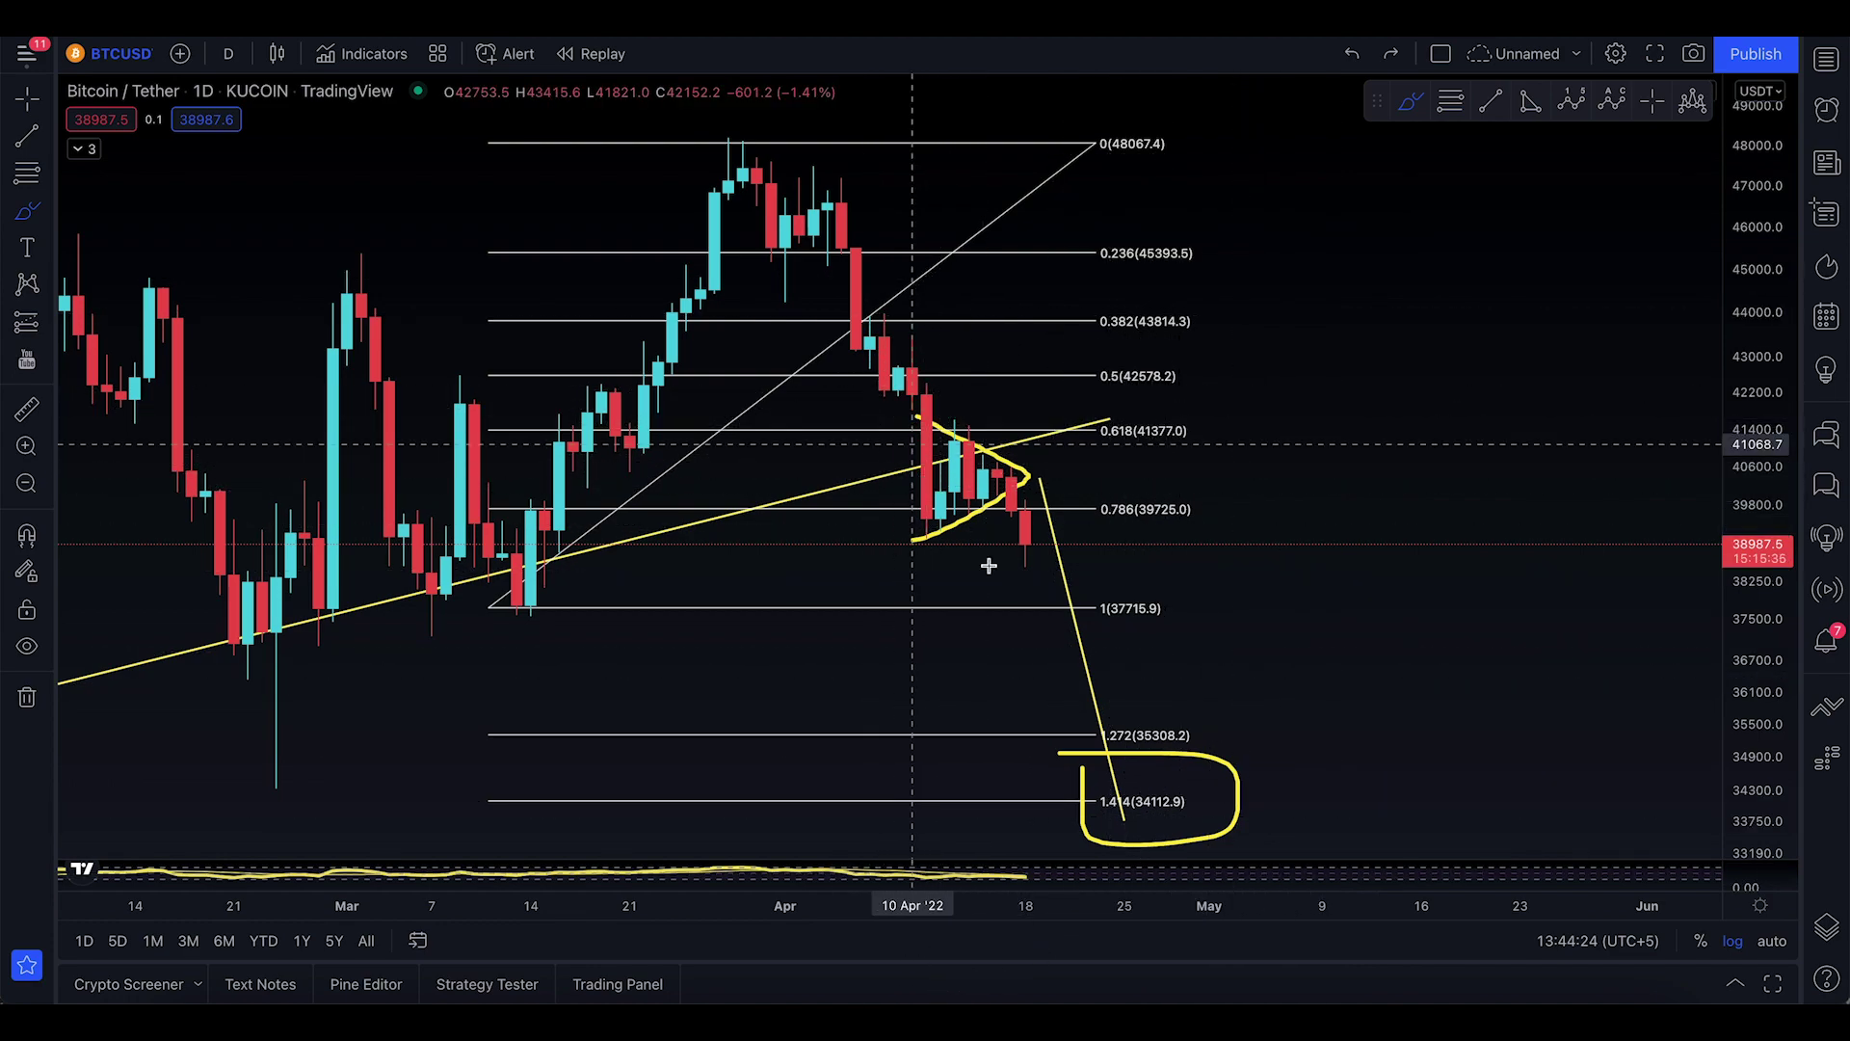
{"action": "mouse_move", "coordinate": [1117, 487]}
{"action": "left_mouse_down"}
{"action": "mouse_move", "coordinate": [1142, 486]}
{"action": "mouse_move", "coordinate": [1100, 549]}
{"action": "mouse_move", "coordinate": [1118, 488]}
{"action": "left_mouse_up"}
{"action": "key", "text": "ctrl+z"}
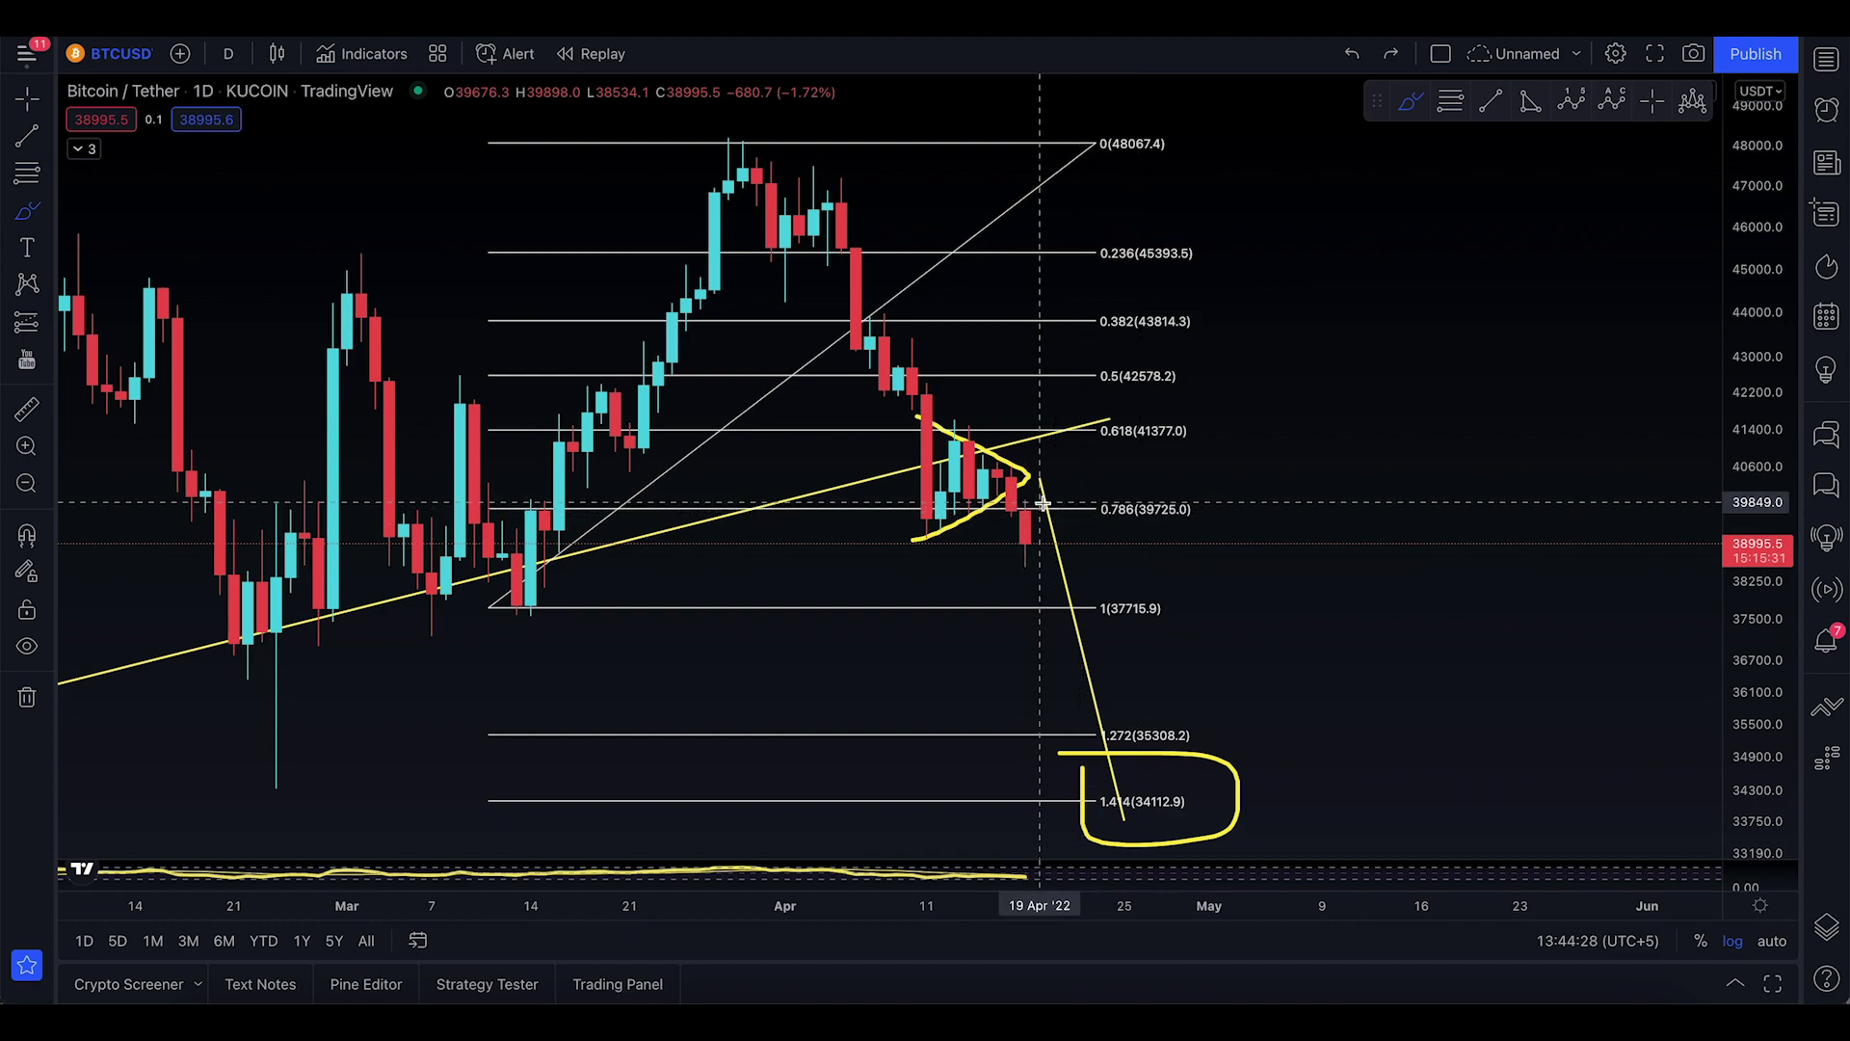
- Brush a stroke around the triangle's tip and undo it, and brush an oval around the 0.618 Fibonacci level label
{"action": "mouse_move", "coordinate": [931, 497]}
{"action": "left_mouse_down"}
{"action": "mouse_move", "coordinate": [1140, 553]}
{"action": "mouse_move", "coordinate": [1068, 503]}
{"action": "left_mouse_up"}
{"action": "key", "text": "ctrl+z"}
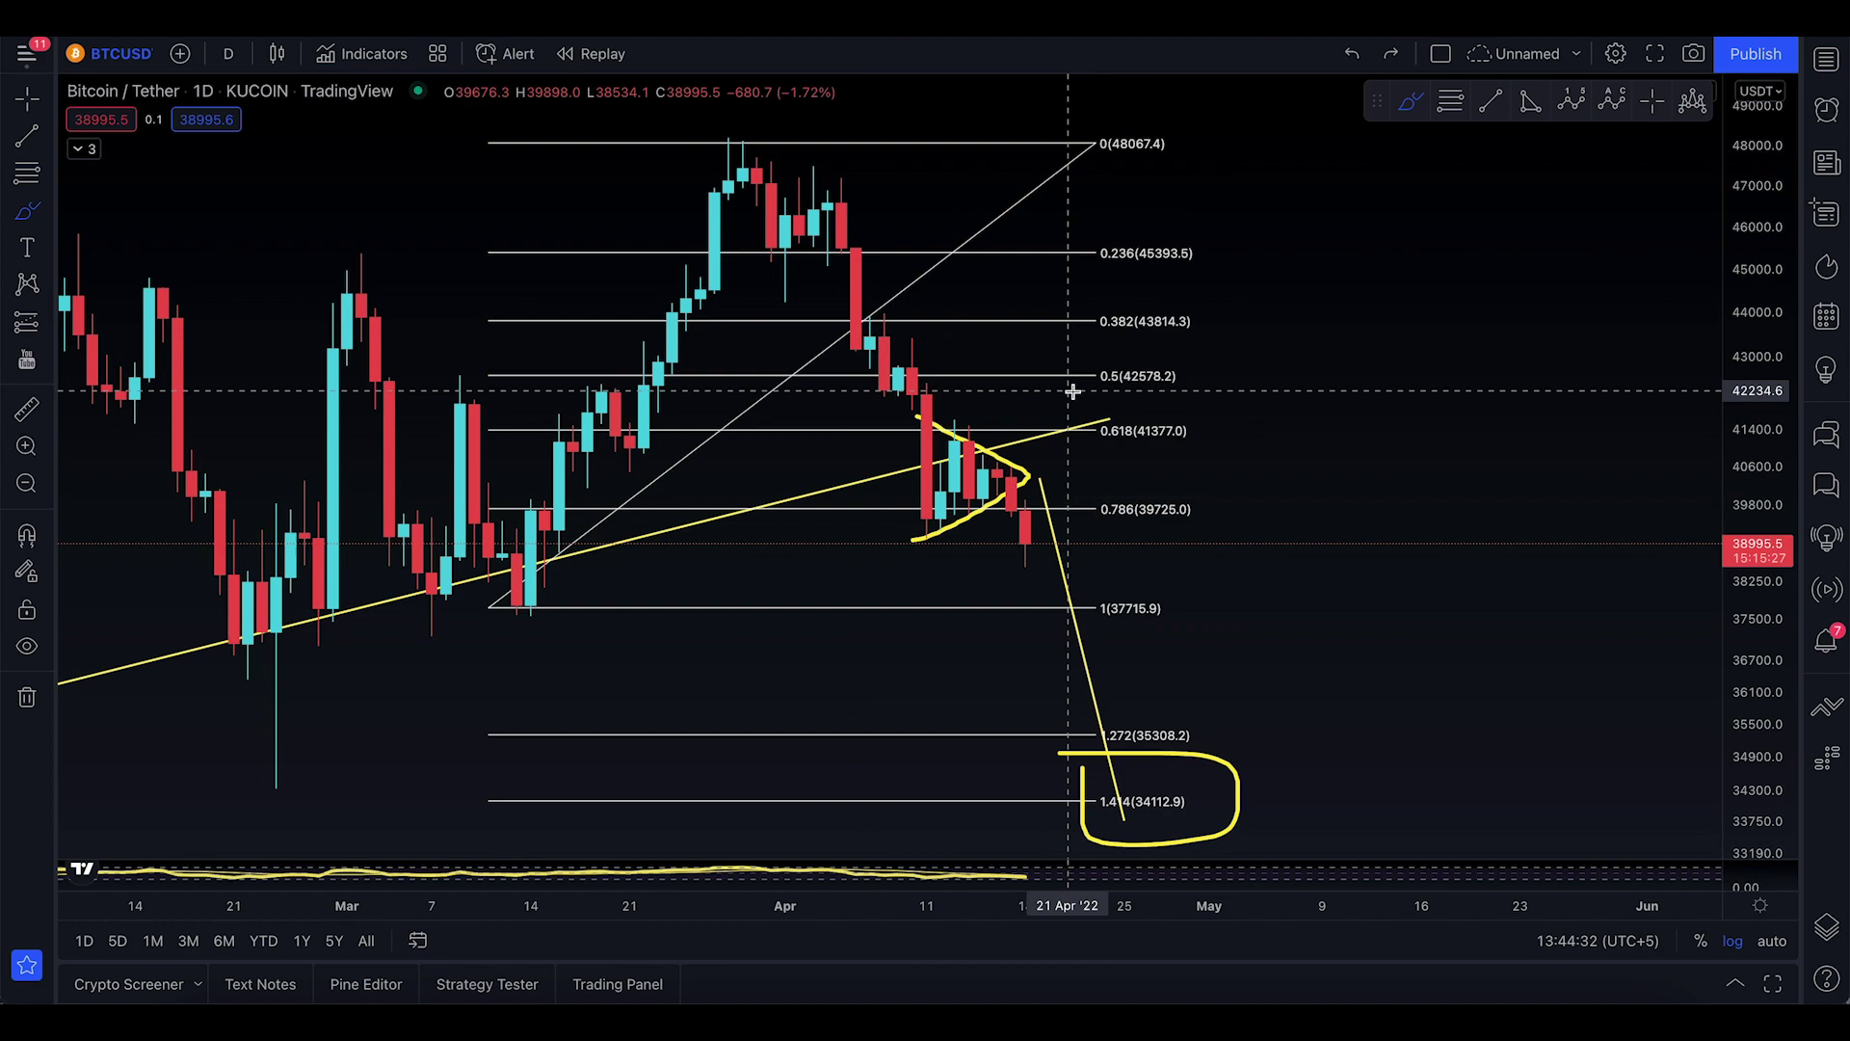
{"action": "mouse_move", "coordinate": [1073, 391]}
{"action": "left_mouse_down"}
{"action": "mouse_move", "coordinate": [1161, 396]}
{"action": "mouse_move", "coordinate": [1209, 433]}
{"action": "mouse_move", "coordinate": [1109, 464]}
{"action": "mouse_move", "coordinate": [1076, 398]}
{"action": "left_mouse_up"}
{"action": "left_click_drag", "start_coordinate": [1216, 419], "coordinate": [1289, 450]}
{"action": "key", "text": "ctrl+z"}
- Brush a bracket spanning from the 0.618 level label down to the 1.618 level label, and undo it
{"action": "left_click_drag", "start_coordinate": [1755, 338], "coordinate": [1755, 535]}
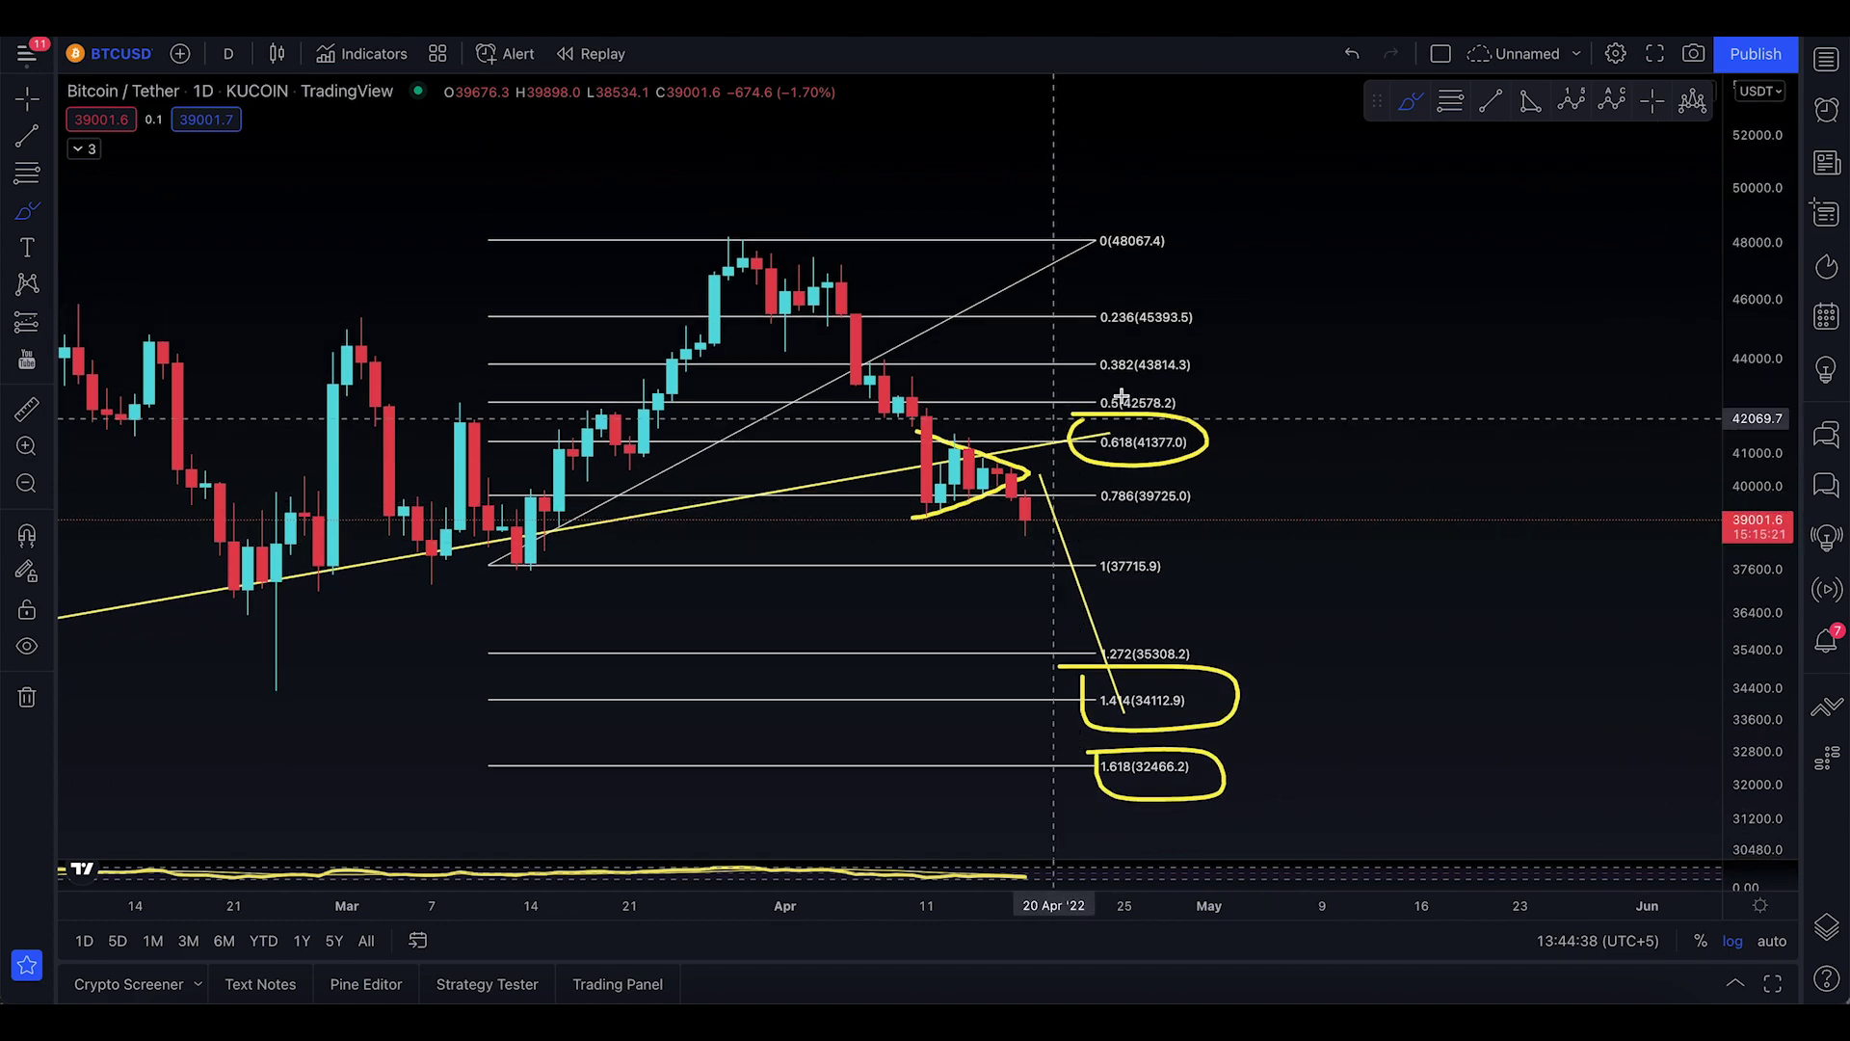
{"action": "left_click_drag", "start_coordinate": [1214, 436], "coordinate": [1239, 827]}
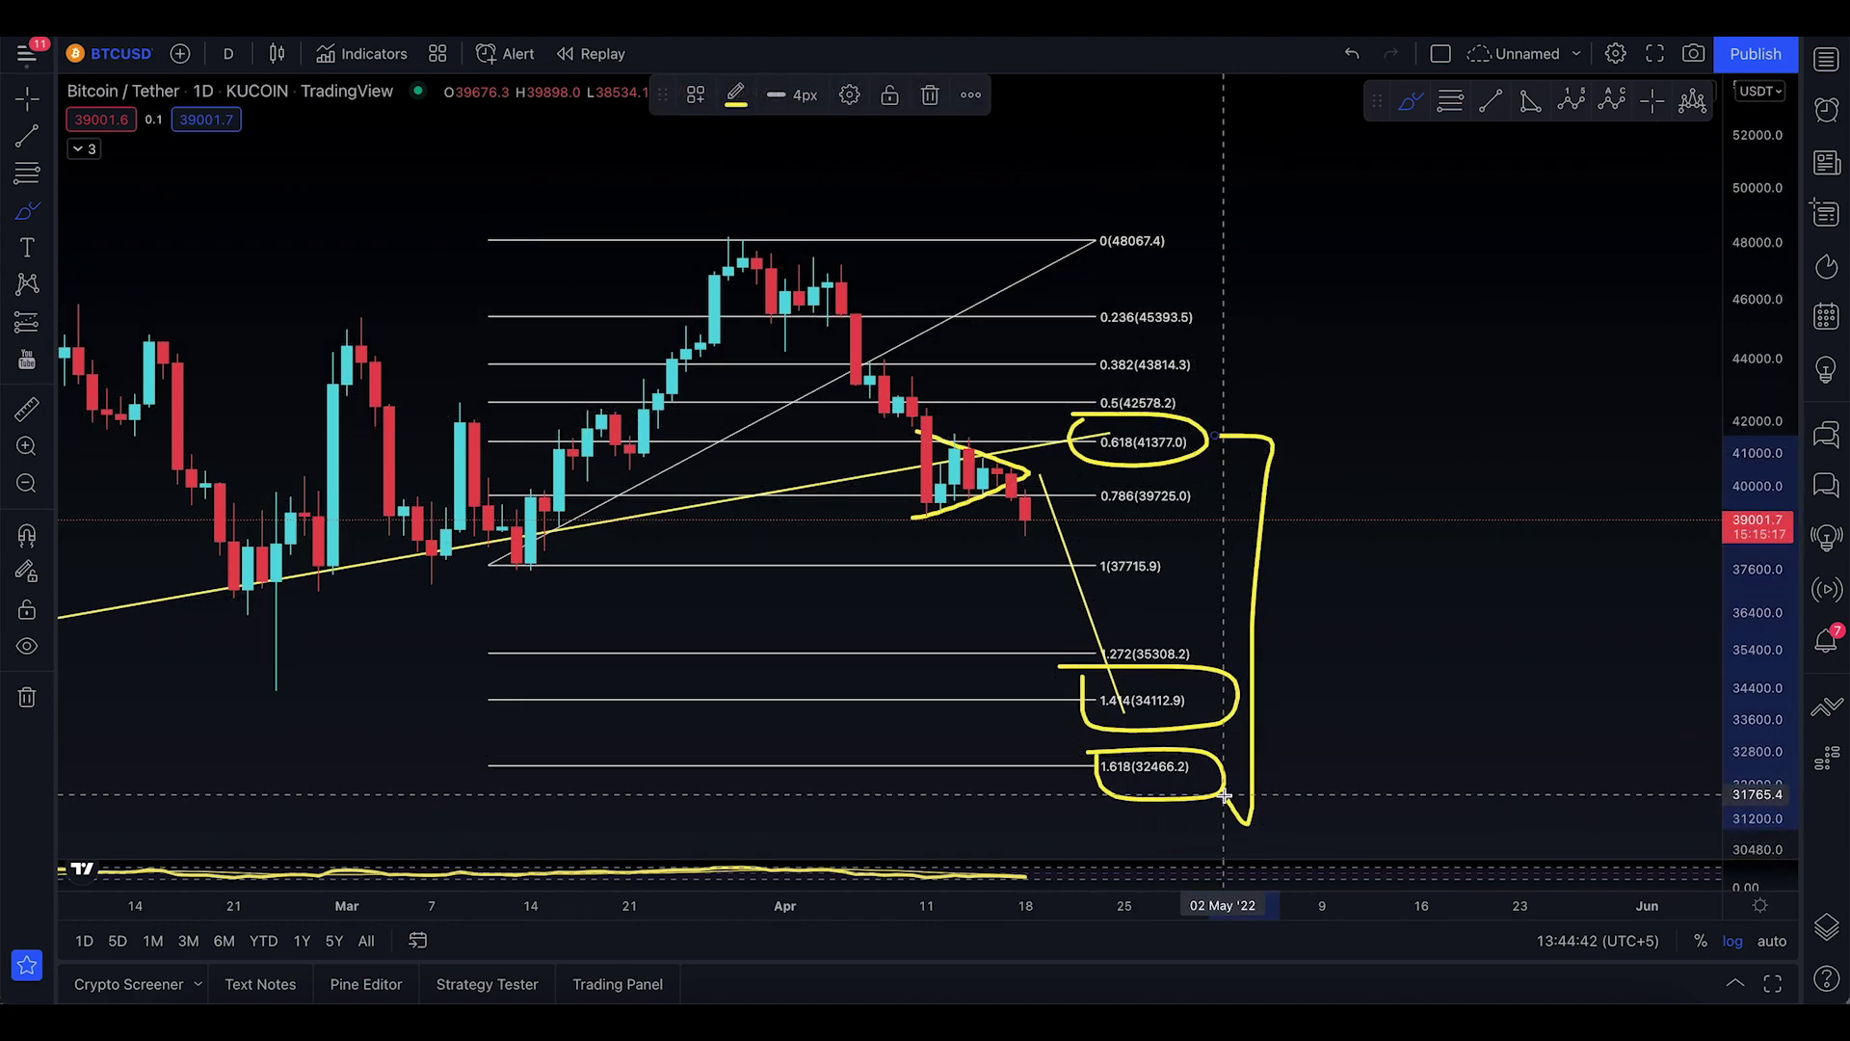
{"action": "key", "text": "ctrl+z"}
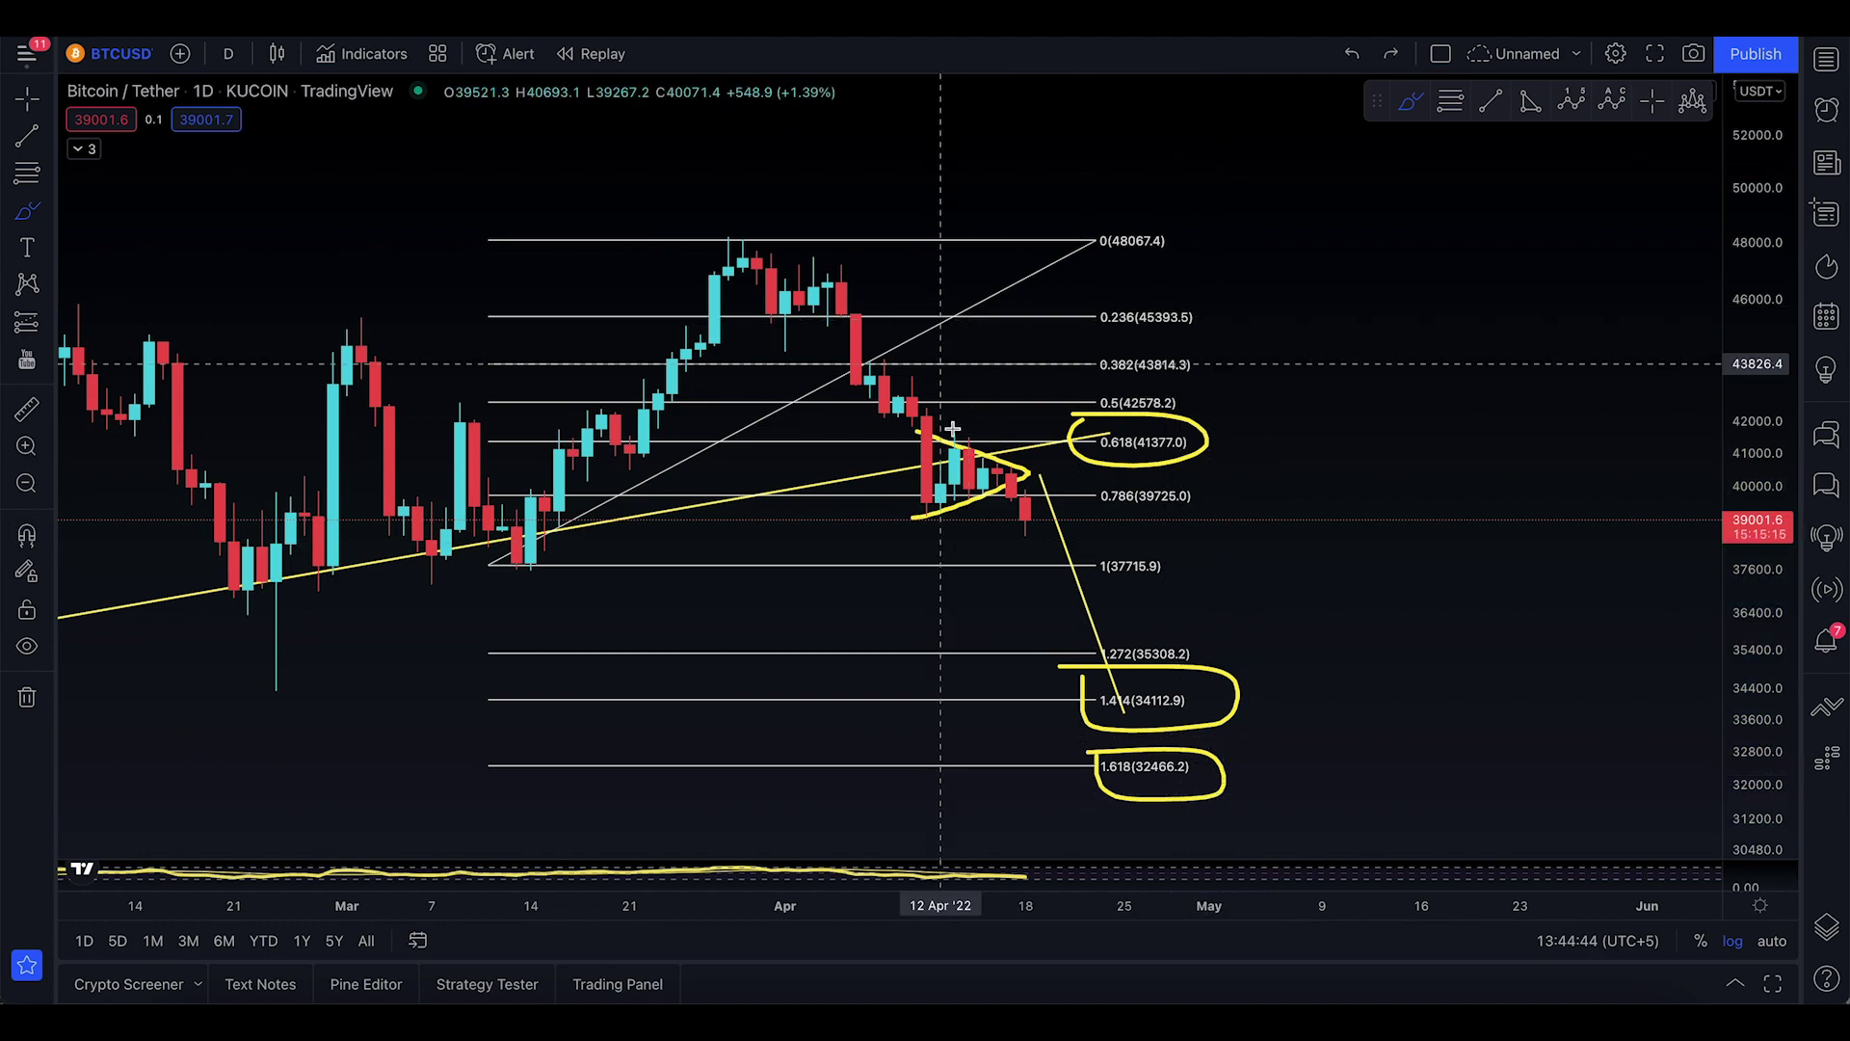
{"action": "key", "text": "ctrl+z"}
{"action": "key", "text": "ctrl+z"}
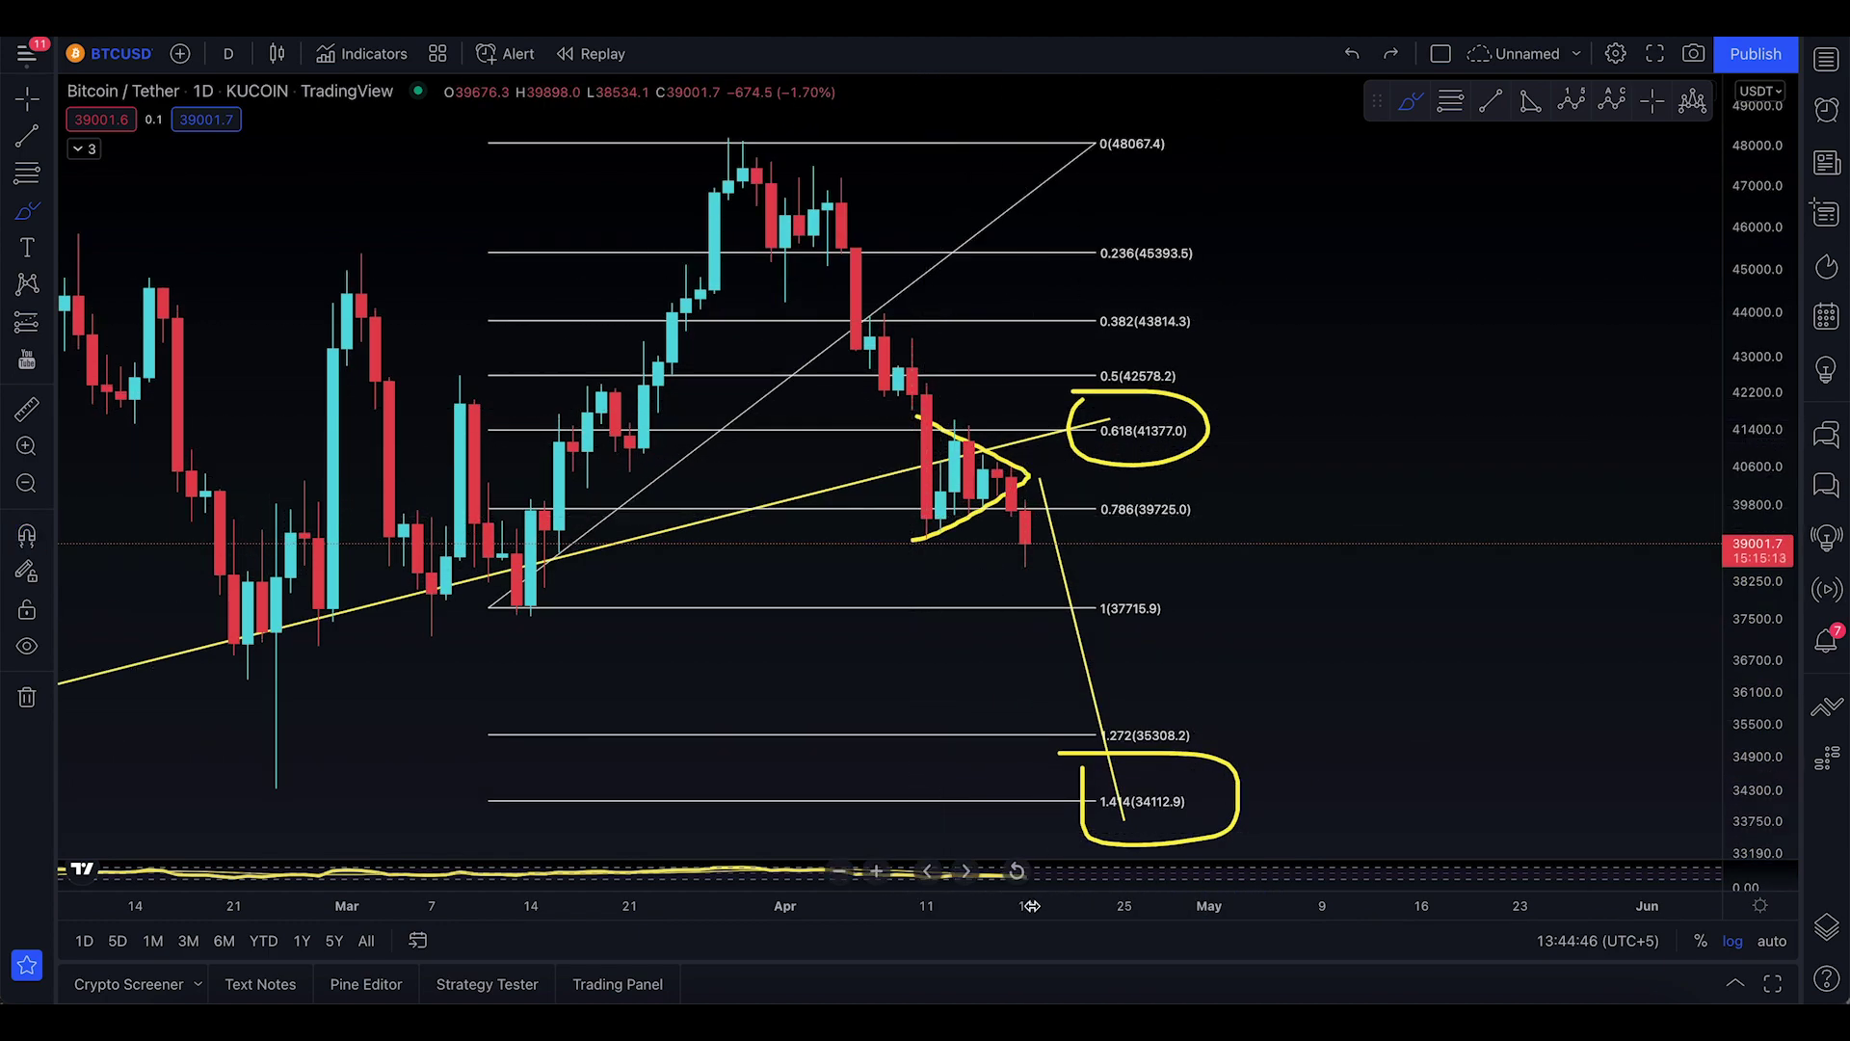
- Brush a curve along the candles inside the triangle down to its tip and short strokes nearby, undoing them
{"action": "left_click_drag", "start_coordinate": [1032, 906], "coordinate": [734, 904]}
{"action": "mouse_move", "coordinate": [585, 439]}
{"action": "left_mouse_down"}
{"action": "mouse_move", "coordinate": [585, 538]}
{"action": "mouse_move", "coordinate": [630, 425]}
{"action": "mouse_move", "coordinate": [680, 405]}
{"action": "mouse_move", "coordinate": [636, 424]}
{"action": "mouse_move", "coordinate": [598, 390]}
{"action": "mouse_move", "coordinate": [617, 438]}
{"action": "mouse_move", "coordinate": [868, 463]}
{"action": "mouse_move", "coordinate": [906, 416]}
{"action": "mouse_move", "coordinate": [578, 424]}
{"action": "mouse_move", "coordinate": [646, 398]}
{"action": "left_mouse_up"}
{"action": "key", "text": "ctrl+z"}
{"action": "key", "text": "ctrl+z"}
{"action": "key", "text": "ctrl+z"}
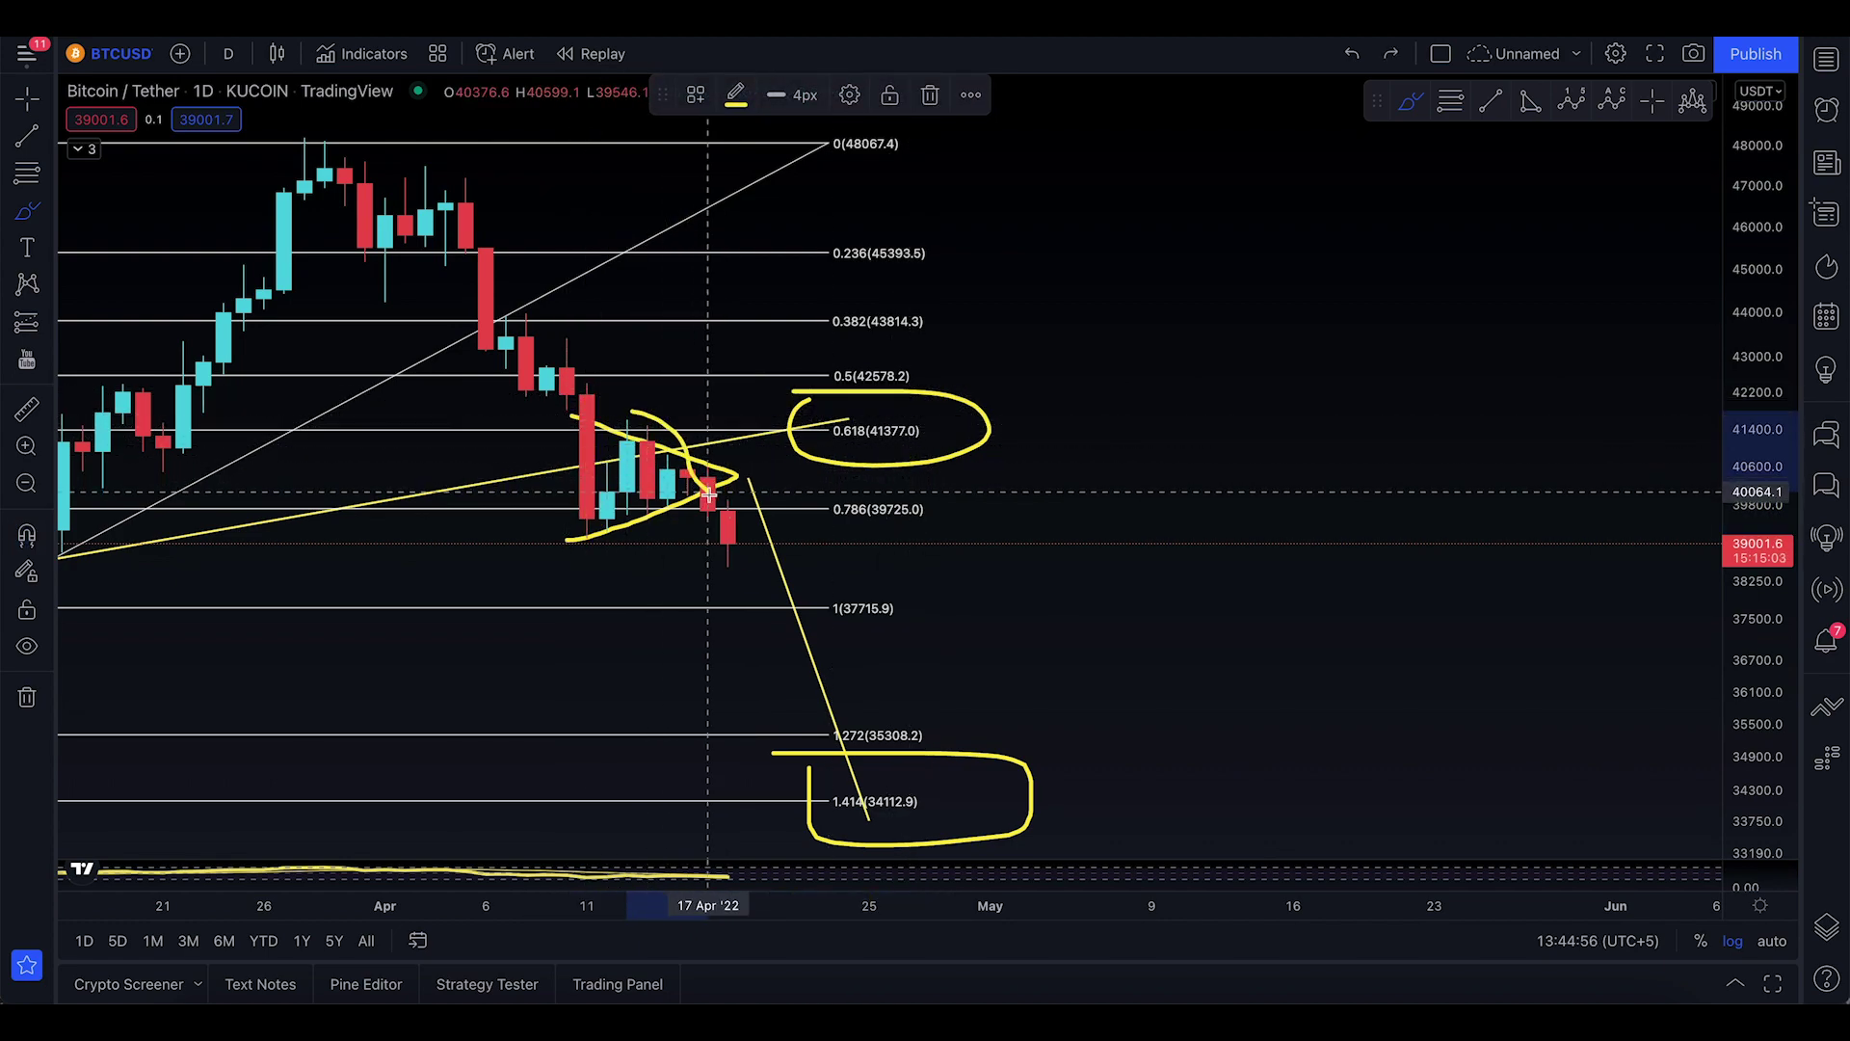
{"action": "mouse_move", "coordinate": [713, 494]}
{"action": "left_mouse_down"}
{"action": "mouse_move", "coordinate": [913, 495]}
{"action": "mouse_move", "coordinate": [846, 530]}
{"action": "mouse_move", "coordinate": [824, 492]}
{"action": "left_mouse_up"}
{"action": "key", "text": "ctrl+z"}
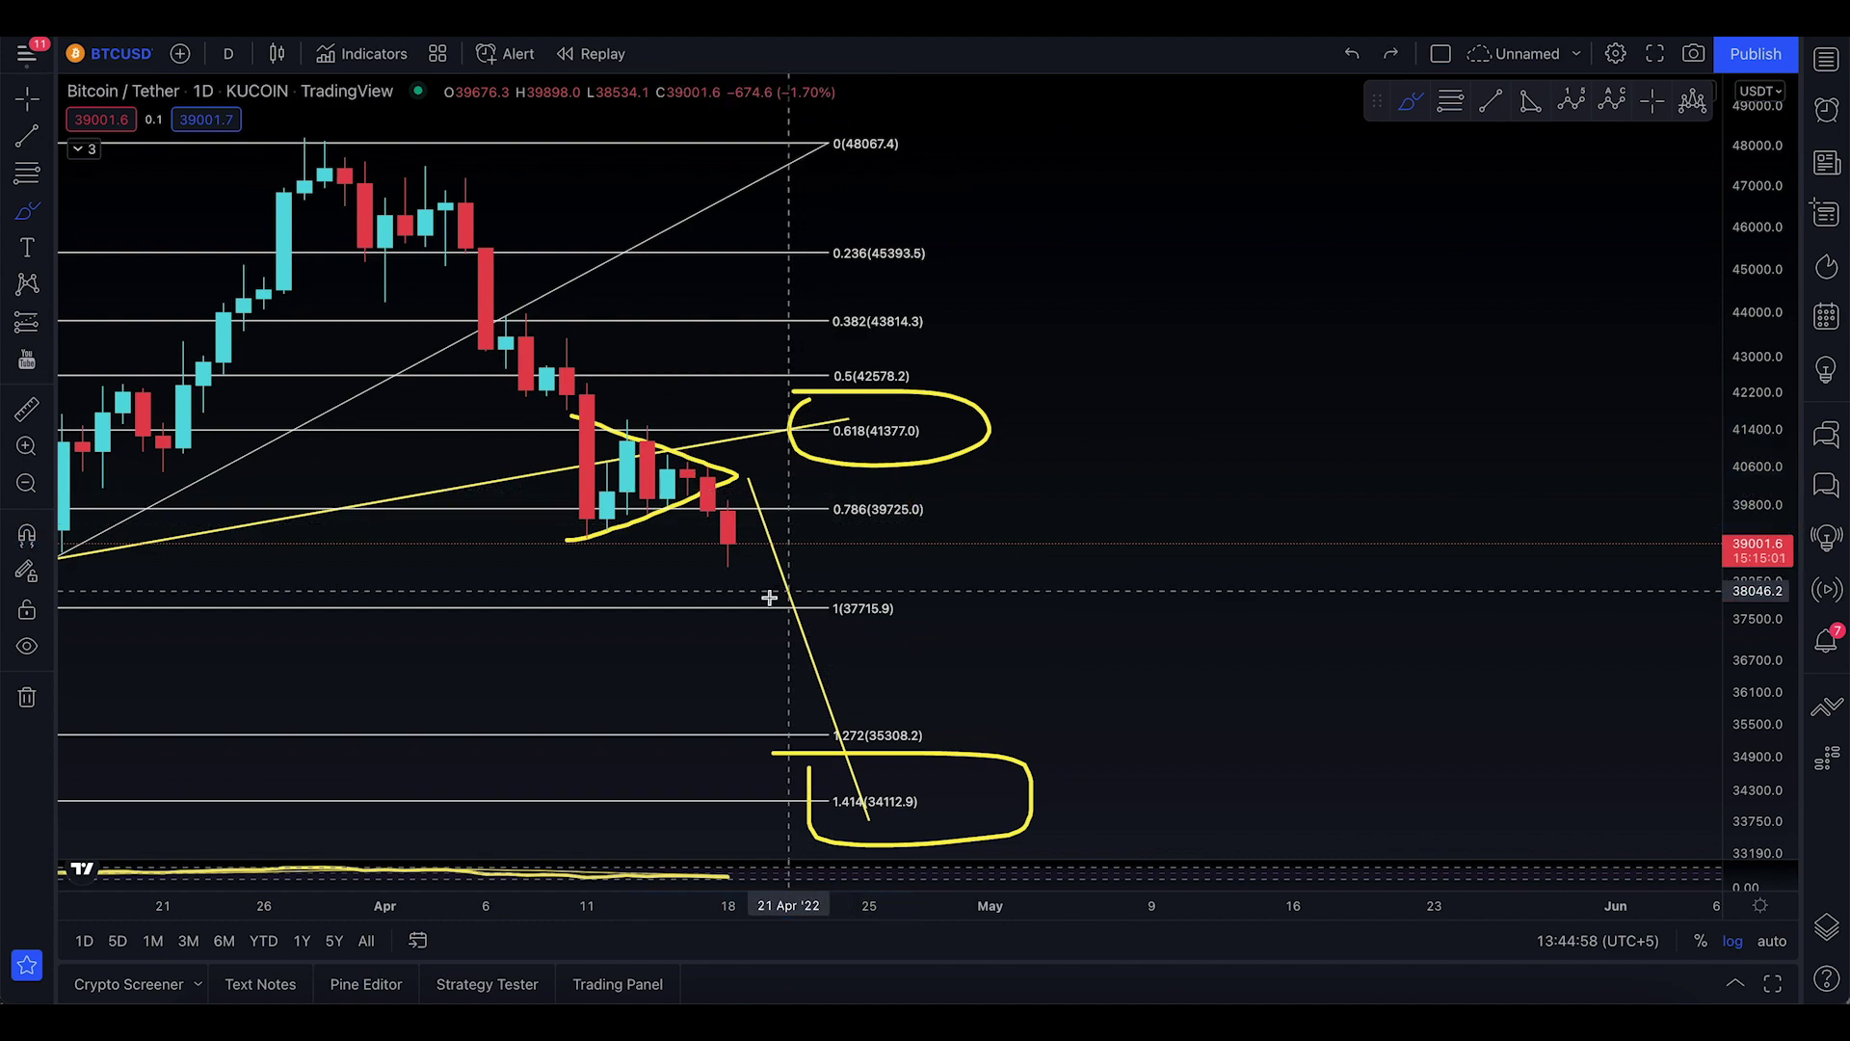
- Brush a projected price path from the latest candle down to the 1.414 level, and undo it together with the 0.618 oval
{"action": "mouse_move", "coordinate": [729, 541]}
{"action": "left_mouse_down"}
{"action": "mouse_move", "coordinate": [759, 545]}
{"action": "mouse_move", "coordinate": [762, 521]}
{"action": "left_mouse_up"}
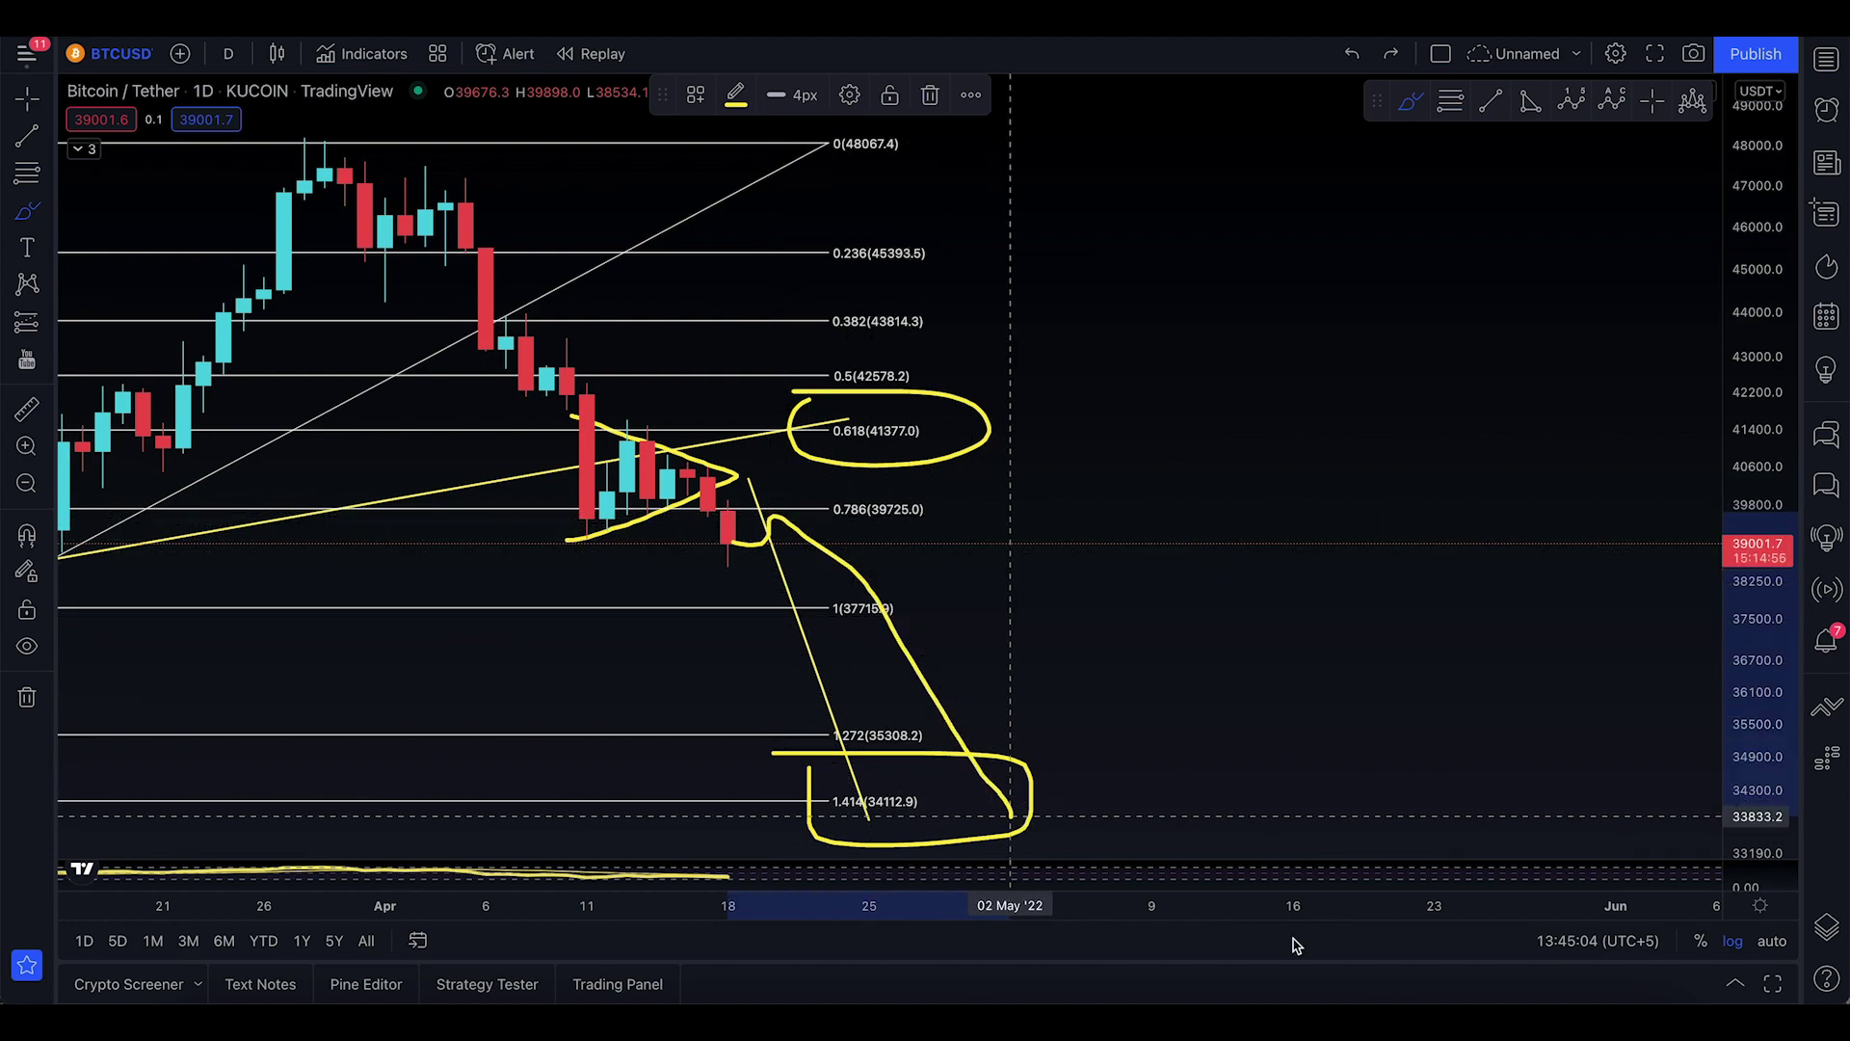
{"action": "key", "text": "ctrl+z"}
{"action": "key", "text": "ctrl+z"}
{"action": "key", "text": "ctrl+z"}
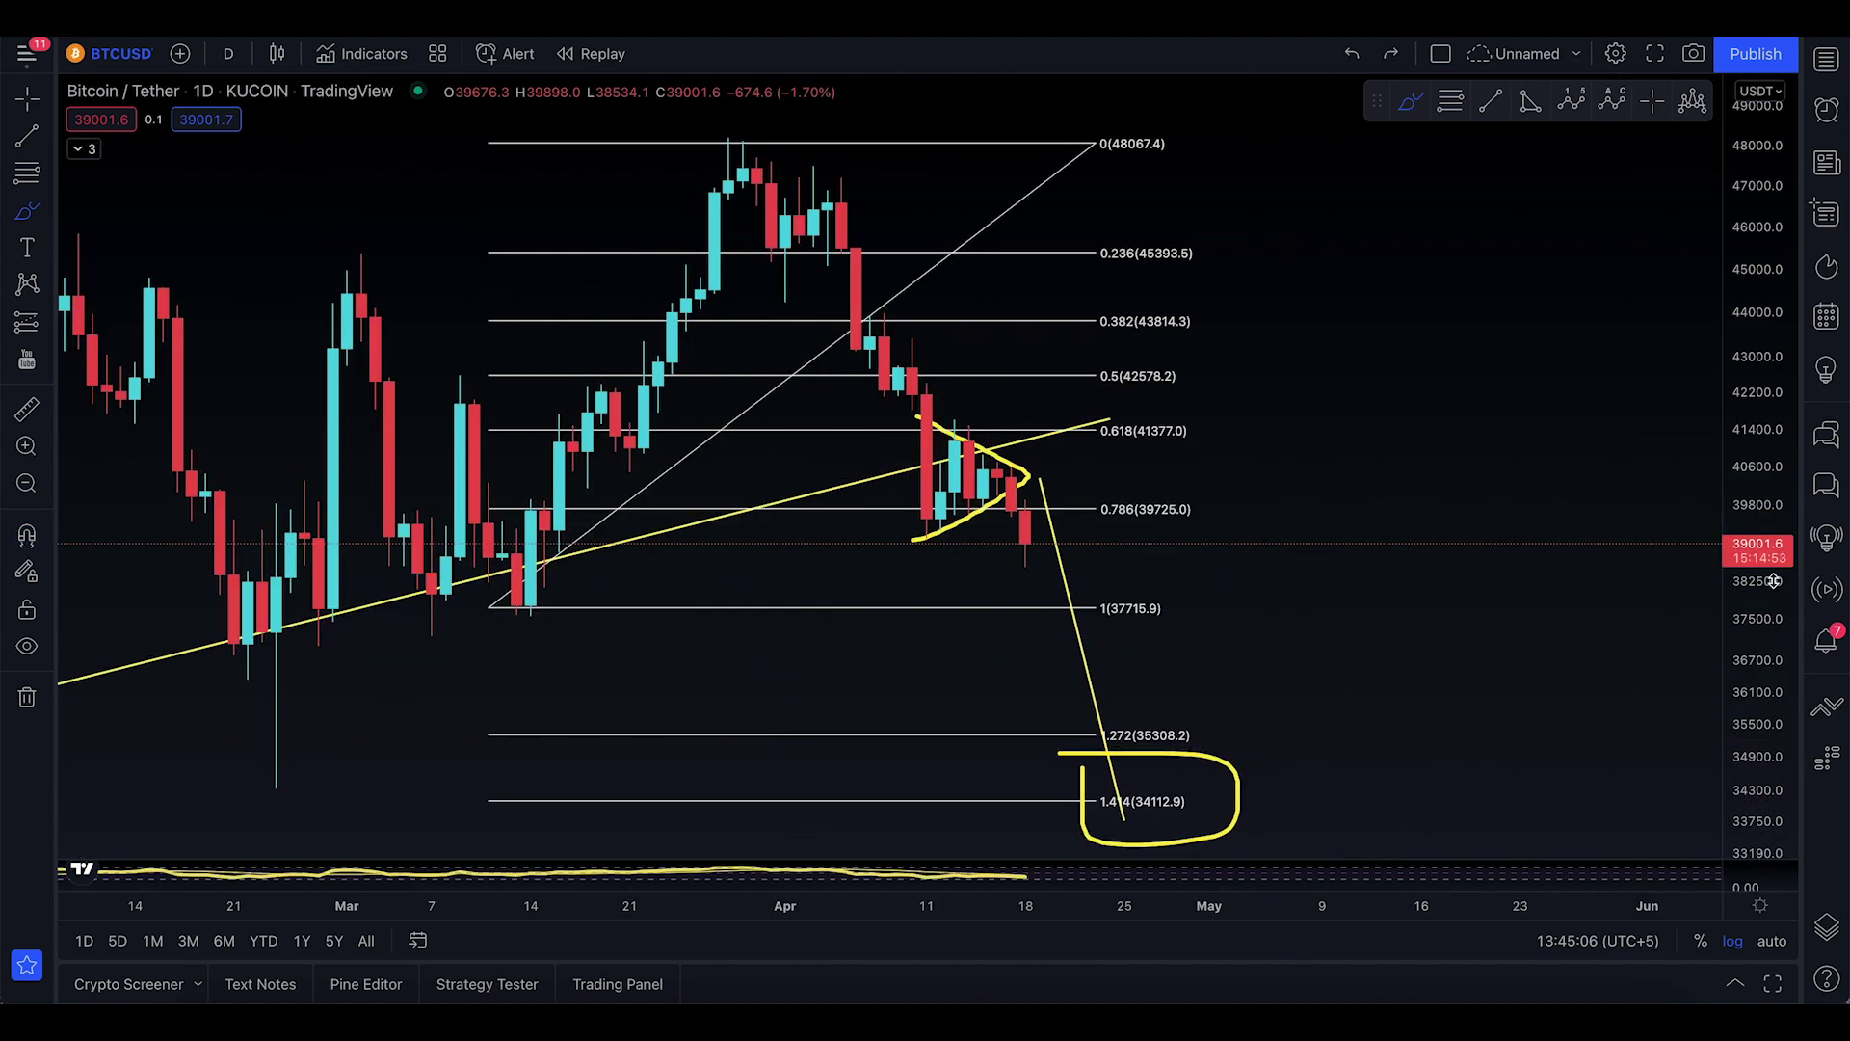
- Brush a stroke from the early April candles down to the end of the projected drop line, and undo it
{"action": "left_click_drag", "start_coordinate": [1756, 535], "coordinate": [1760, 800]}
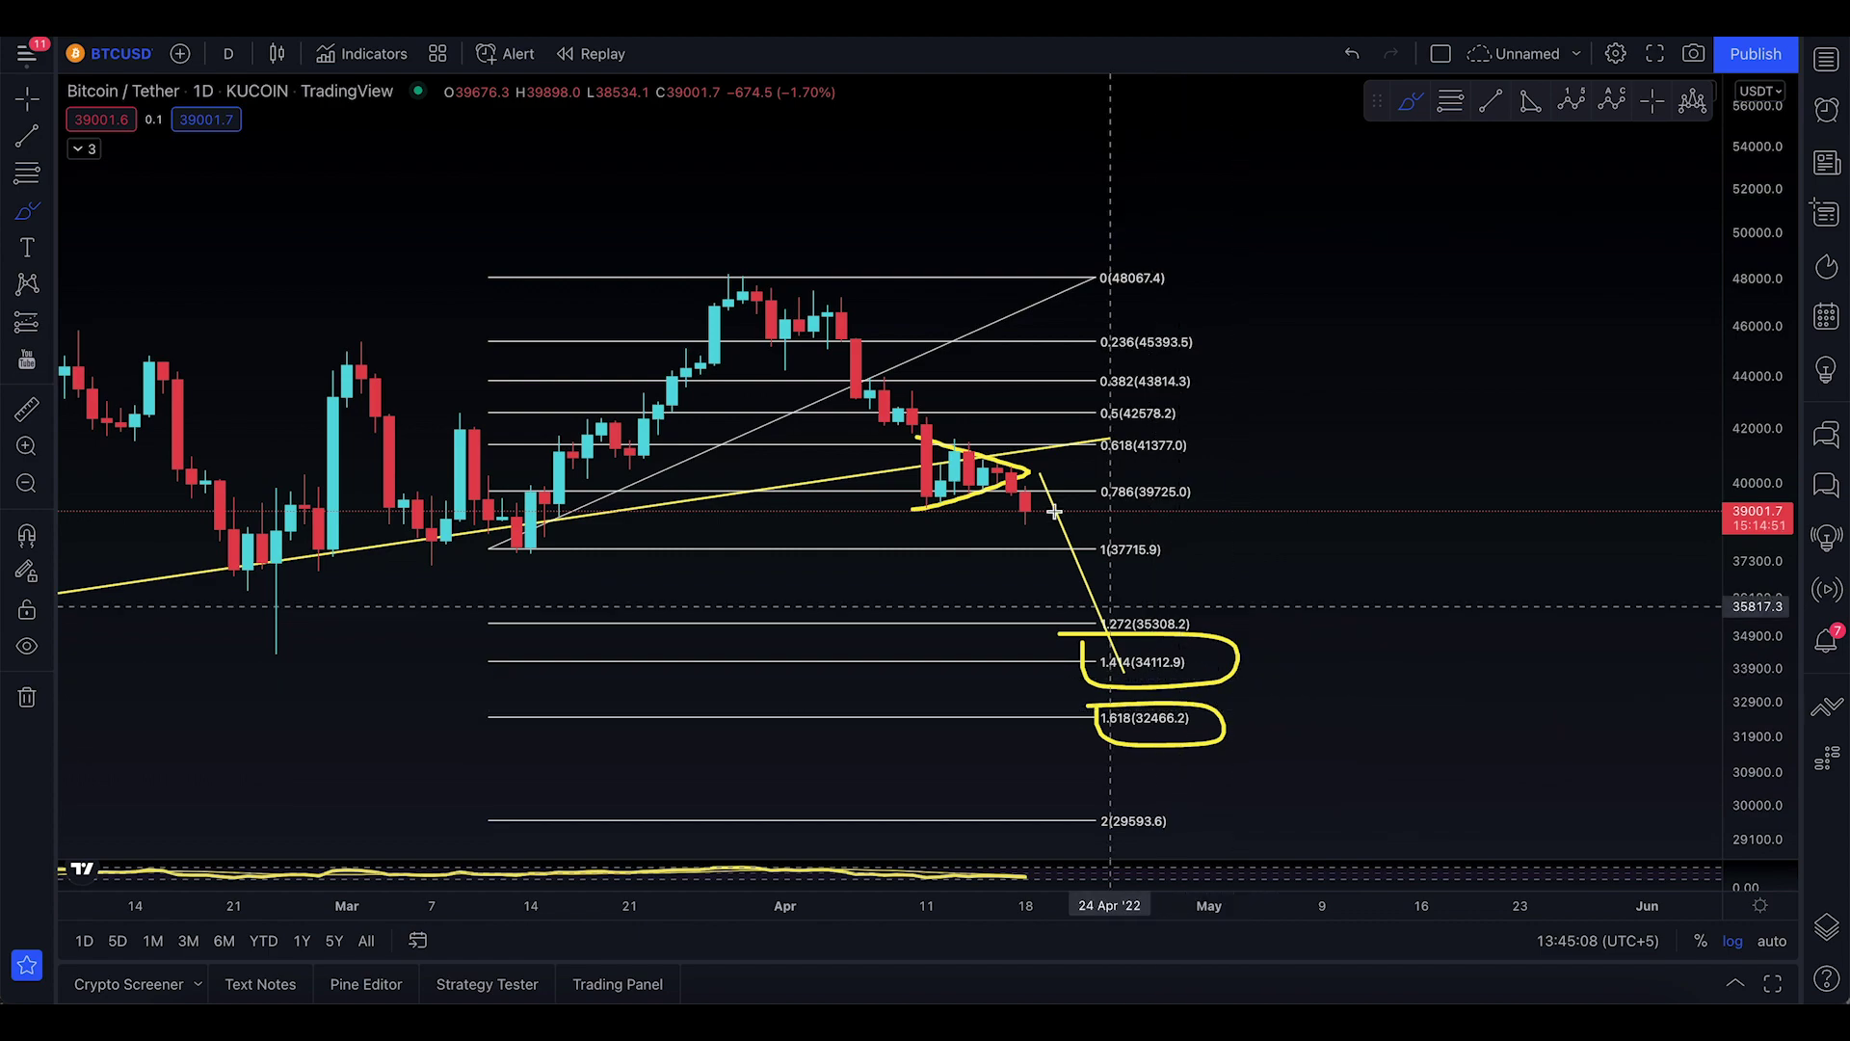
{"action": "mouse_move", "coordinate": [829, 309]}
{"action": "left_mouse_down"}
{"action": "mouse_move", "coordinate": [940, 496]}
{"action": "mouse_move", "coordinate": [1020, 472]}
{"action": "mouse_move", "coordinate": [1121, 675]}
{"action": "left_mouse_up"}
{"action": "key", "text": "ctrl+z"}
- Place a horizontal line at 36,195.9, between the Fibonacci 1 and 1.272 levels
{"action": "scroll", "coordinate": [1121, 673], "scroll_direction": "up", "scroll_amount": 4}
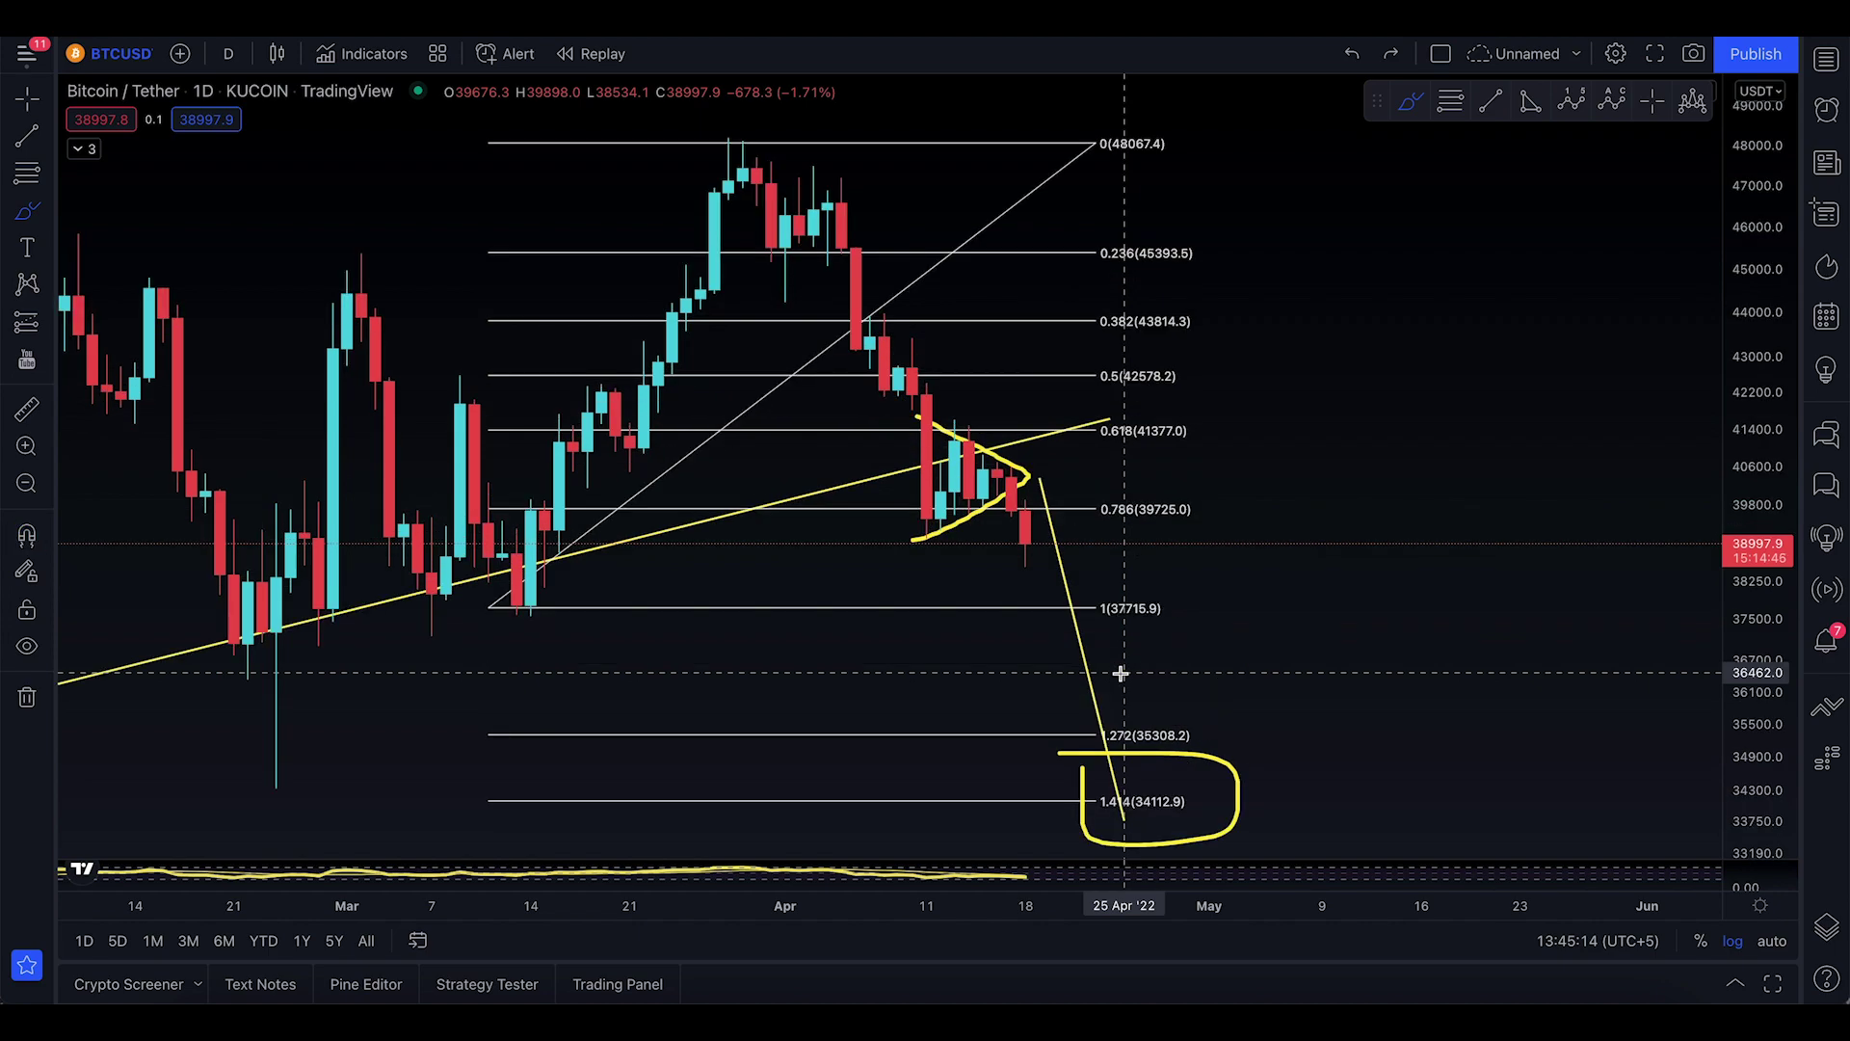
{"action": "scroll", "coordinate": [1121, 673], "scroll_direction": "up", "scroll_amount": 1}
{"action": "scroll", "coordinate": [1121, 673], "scroll_direction": "down", "scroll_amount": 6}
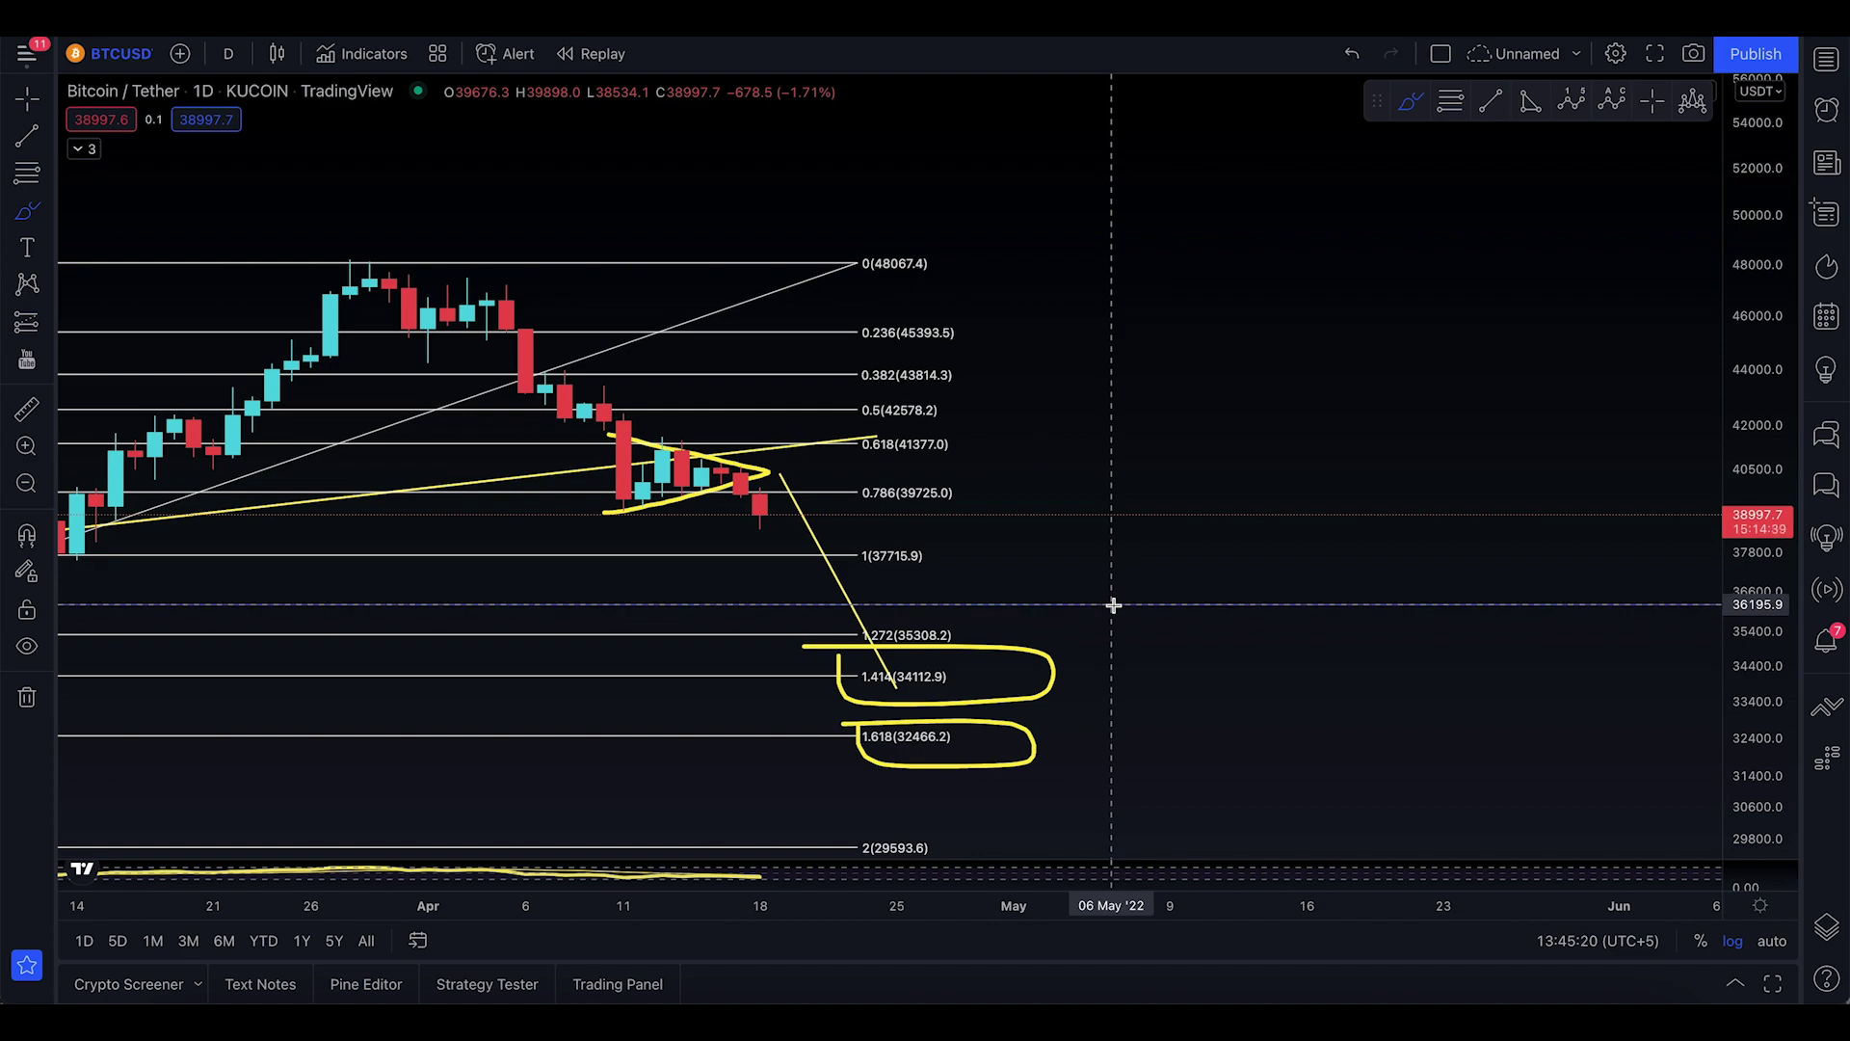
{"action": "left_click", "coordinate": [1113, 605]}
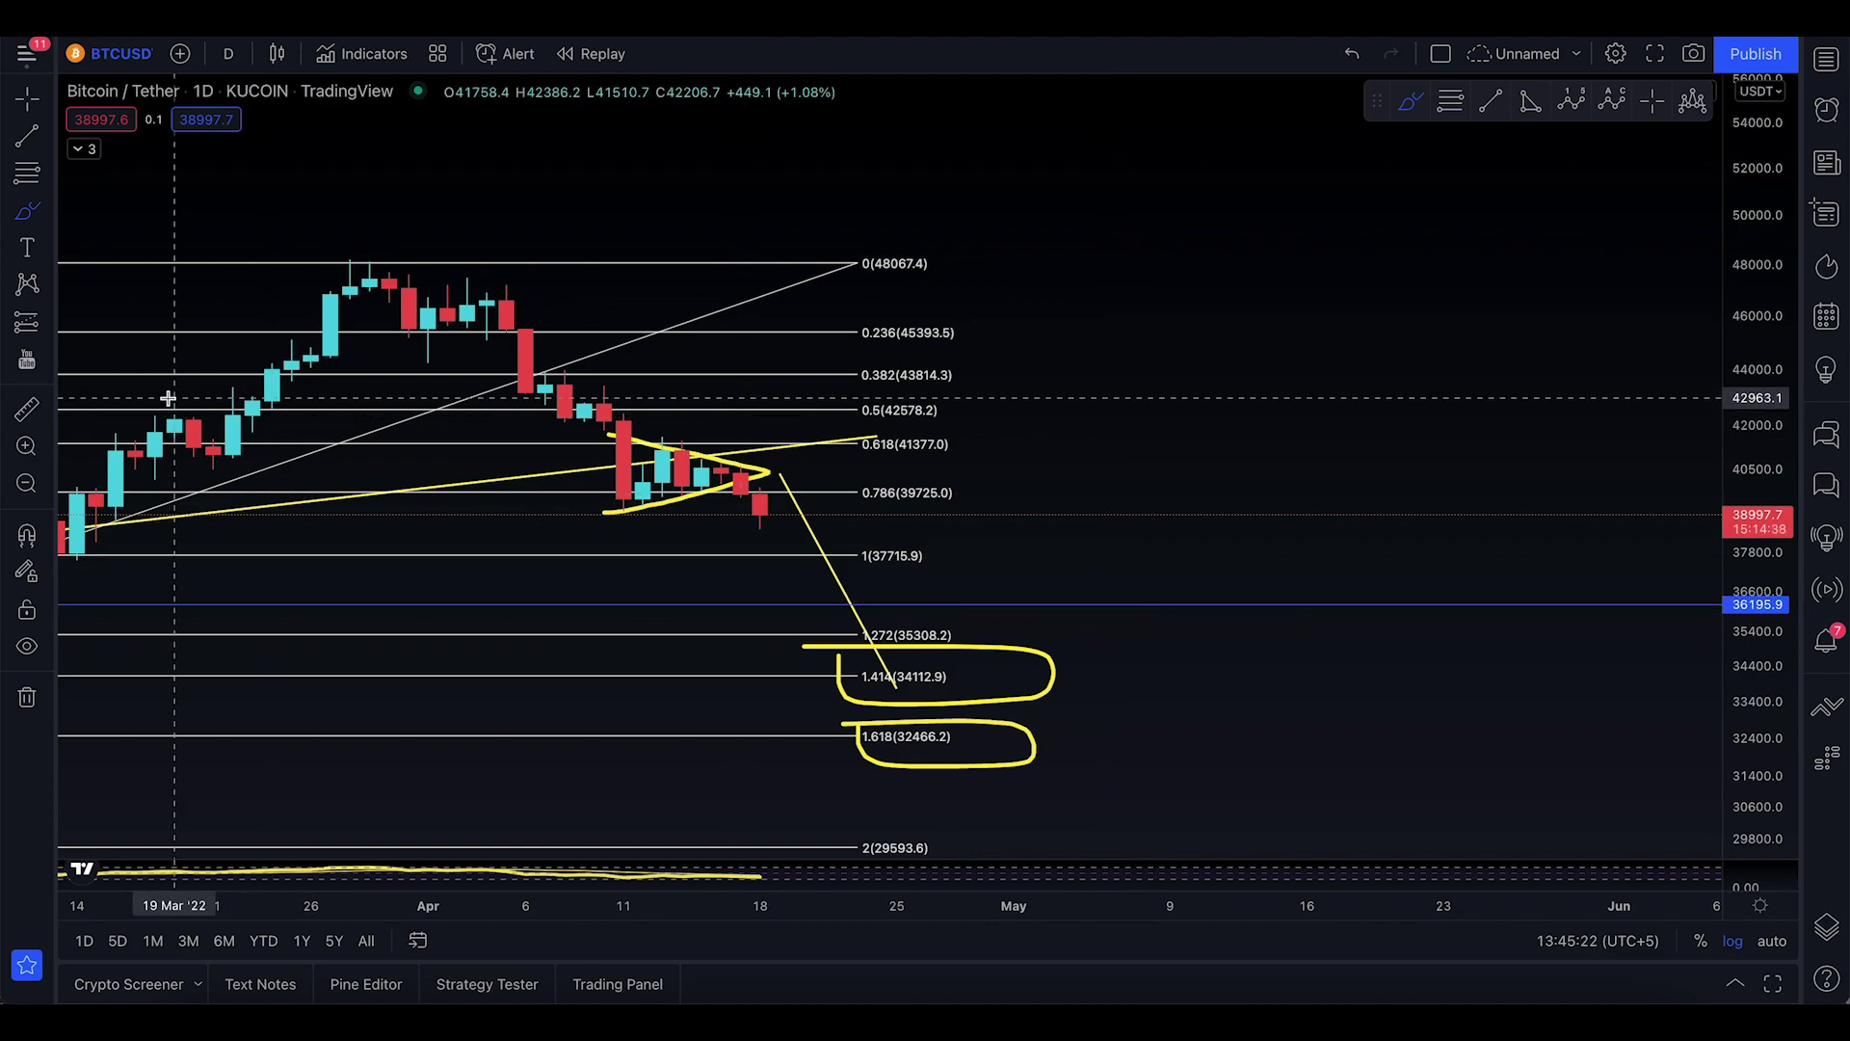
- Delete the brushed ovals around the 1.414 and 1.618 Fibonacci level labels
{"action": "left_click", "coordinate": [994, 647]}
{"action": "key", "text": "Delete"}
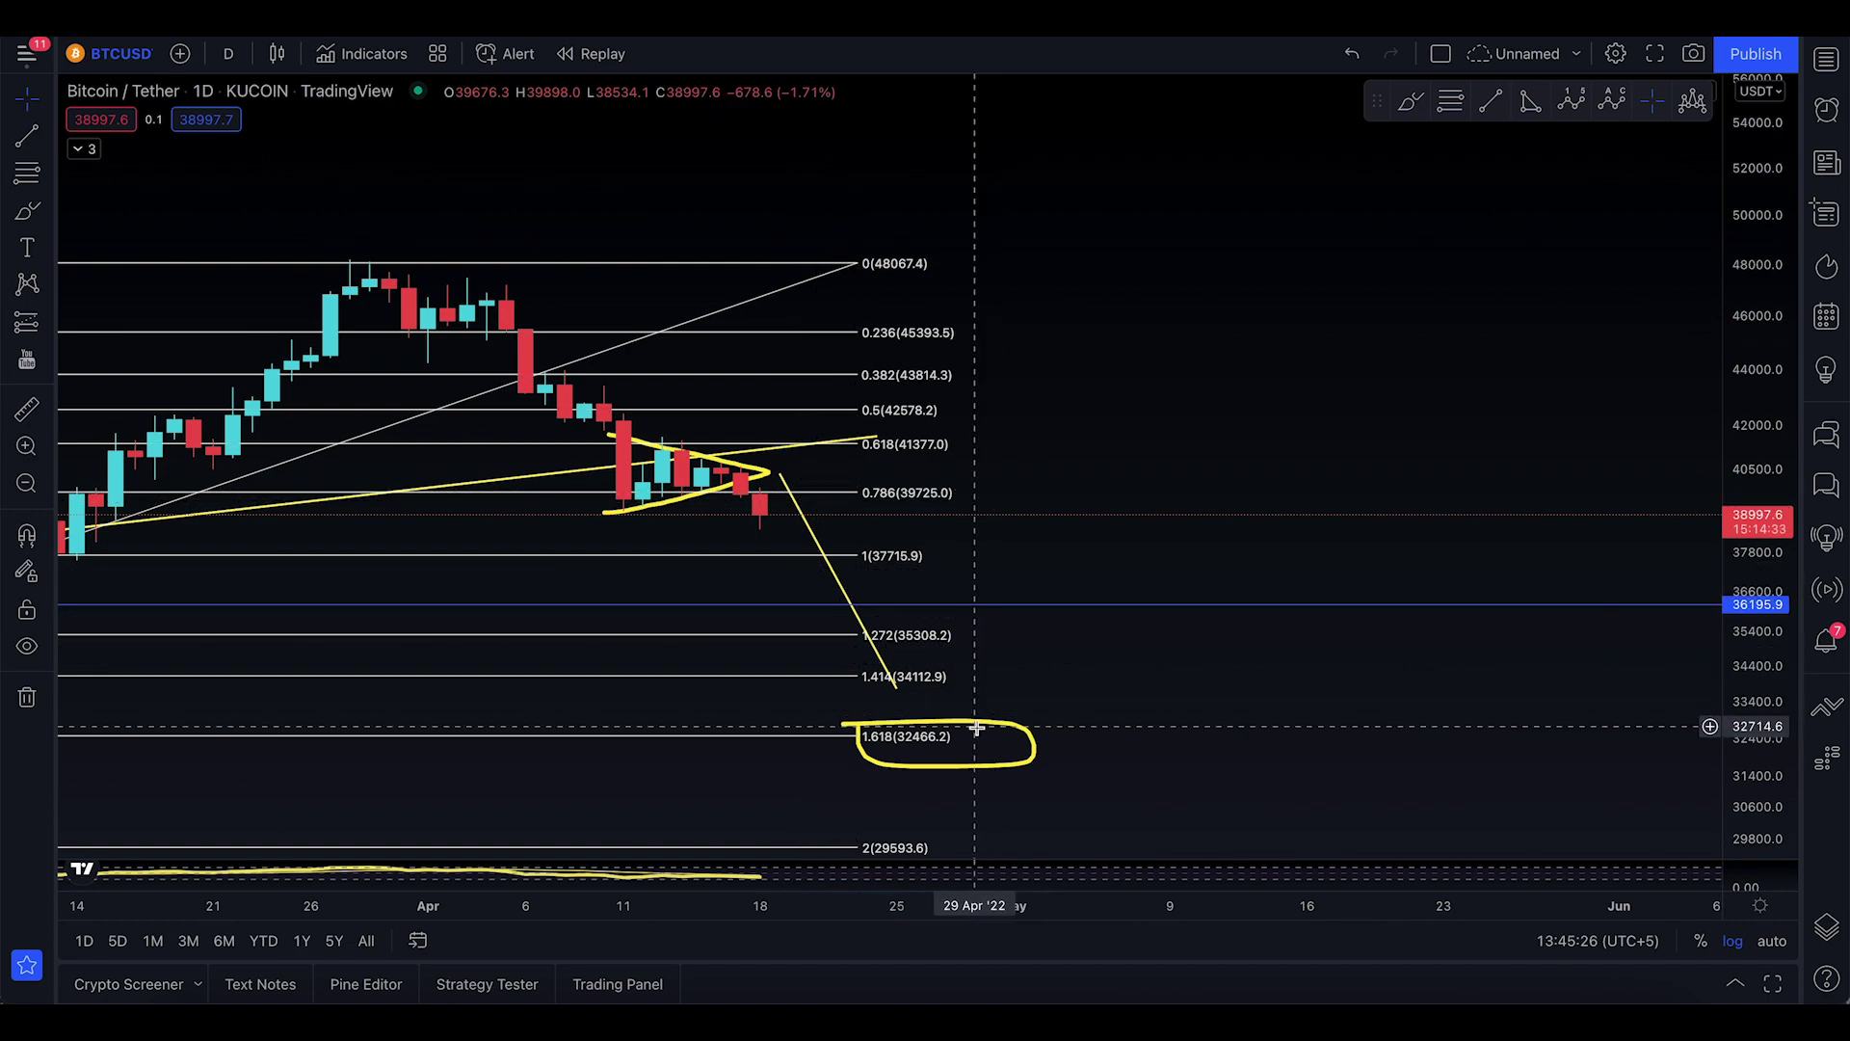
{"action": "key", "text": "ctrl+z"}
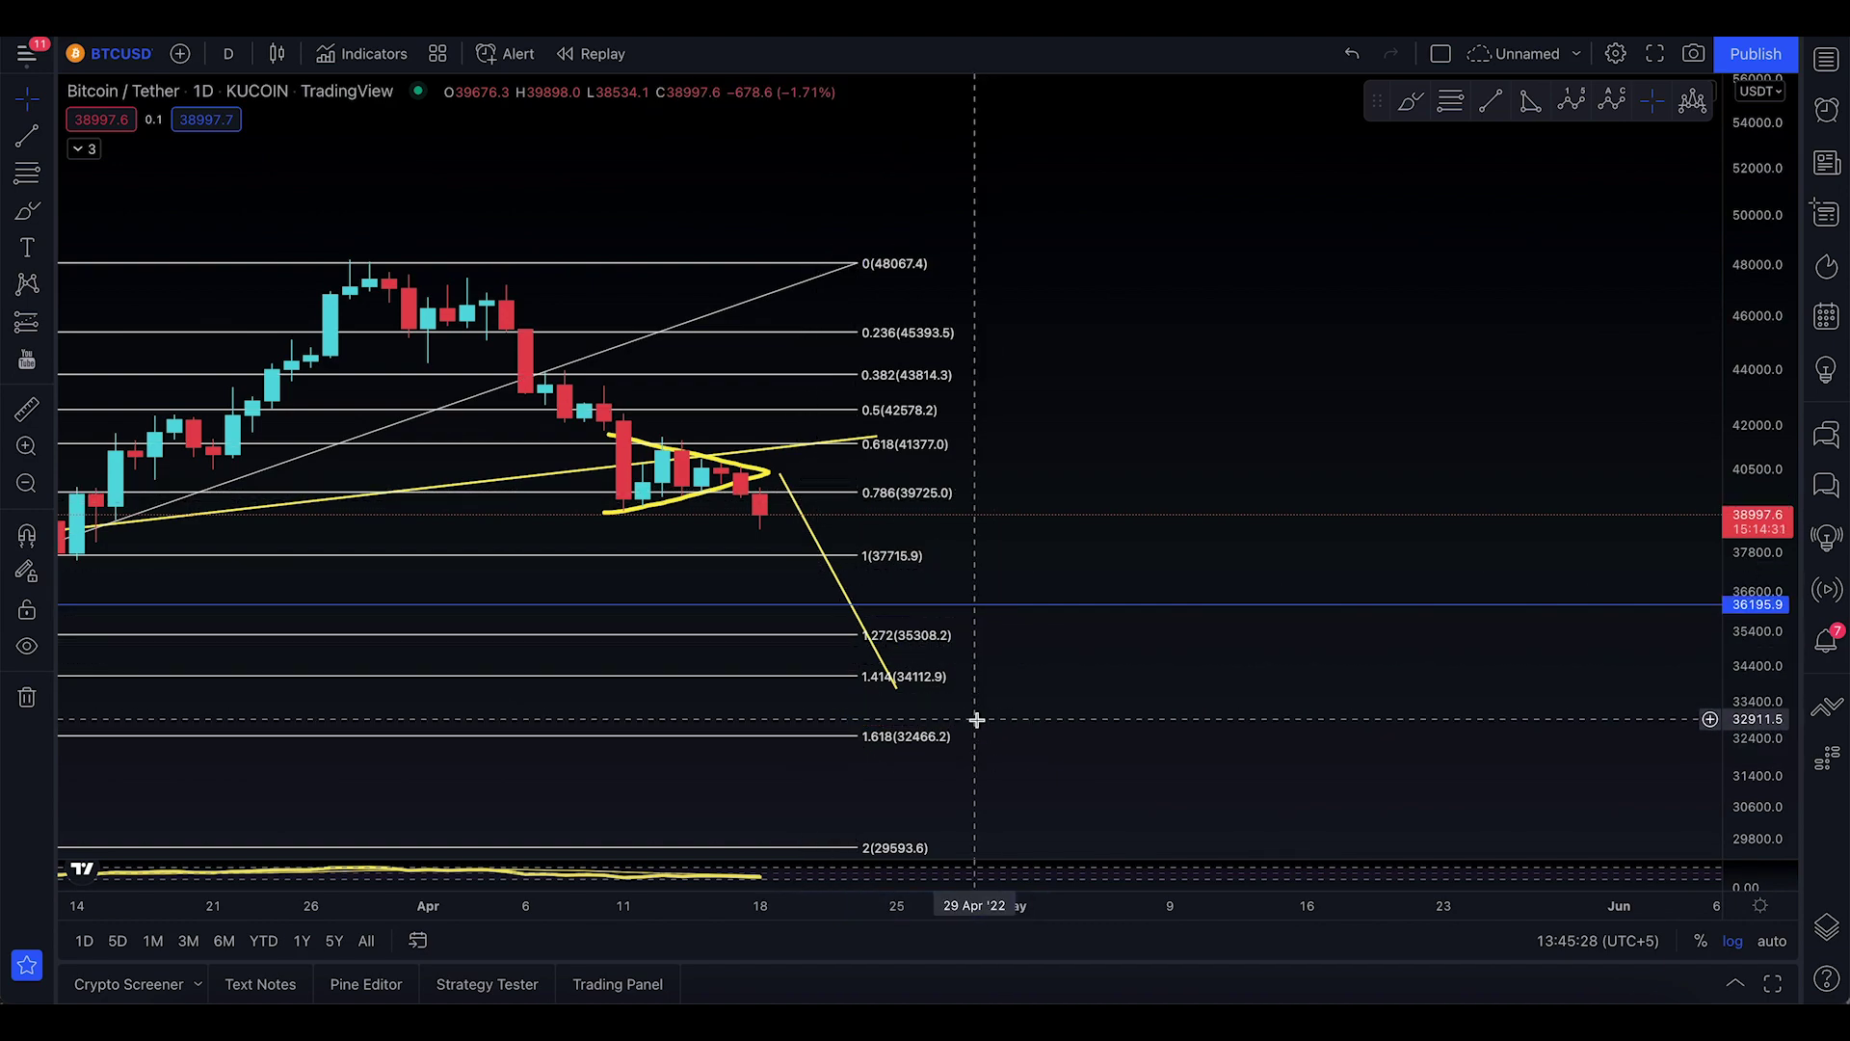
{"action": "left_click_drag", "start_coordinate": [828, 907], "coordinate": [1220, 917]}
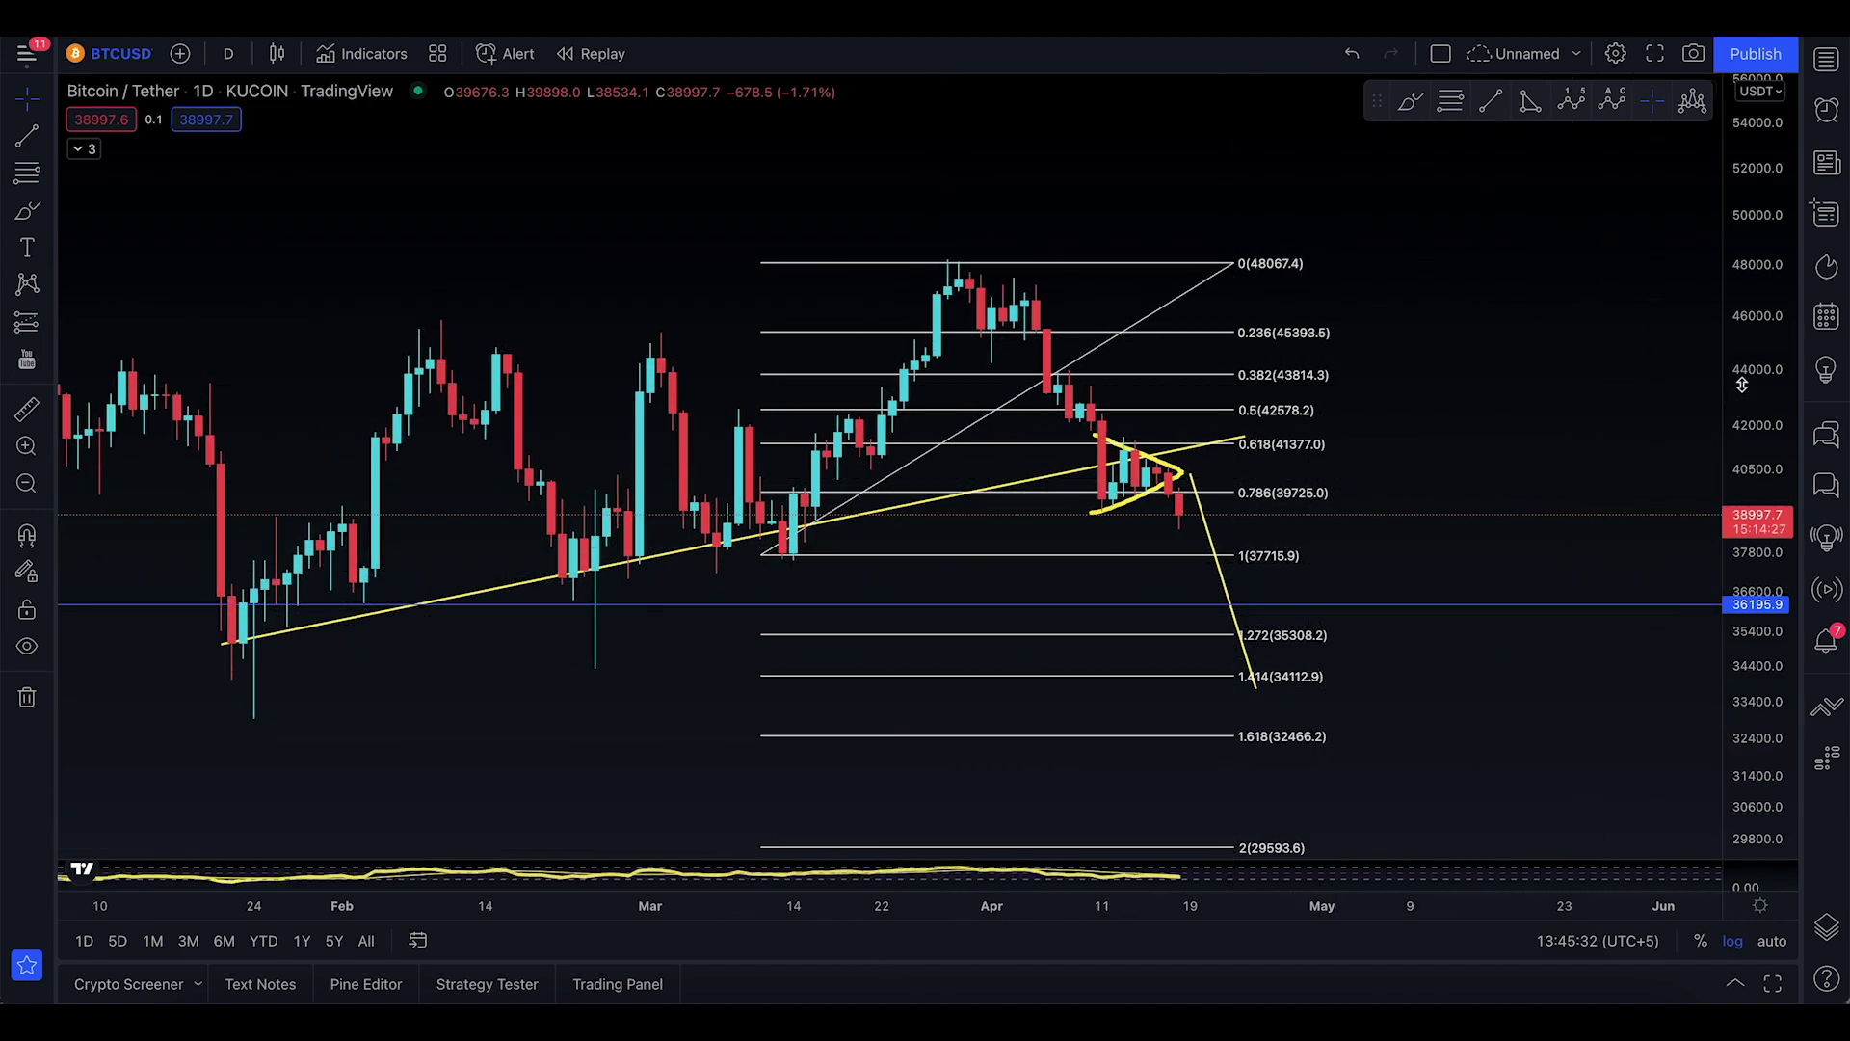
{"action": "left_click_drag", "start_coordinate": [1740, 380], "coordinate": [1740, 461]}
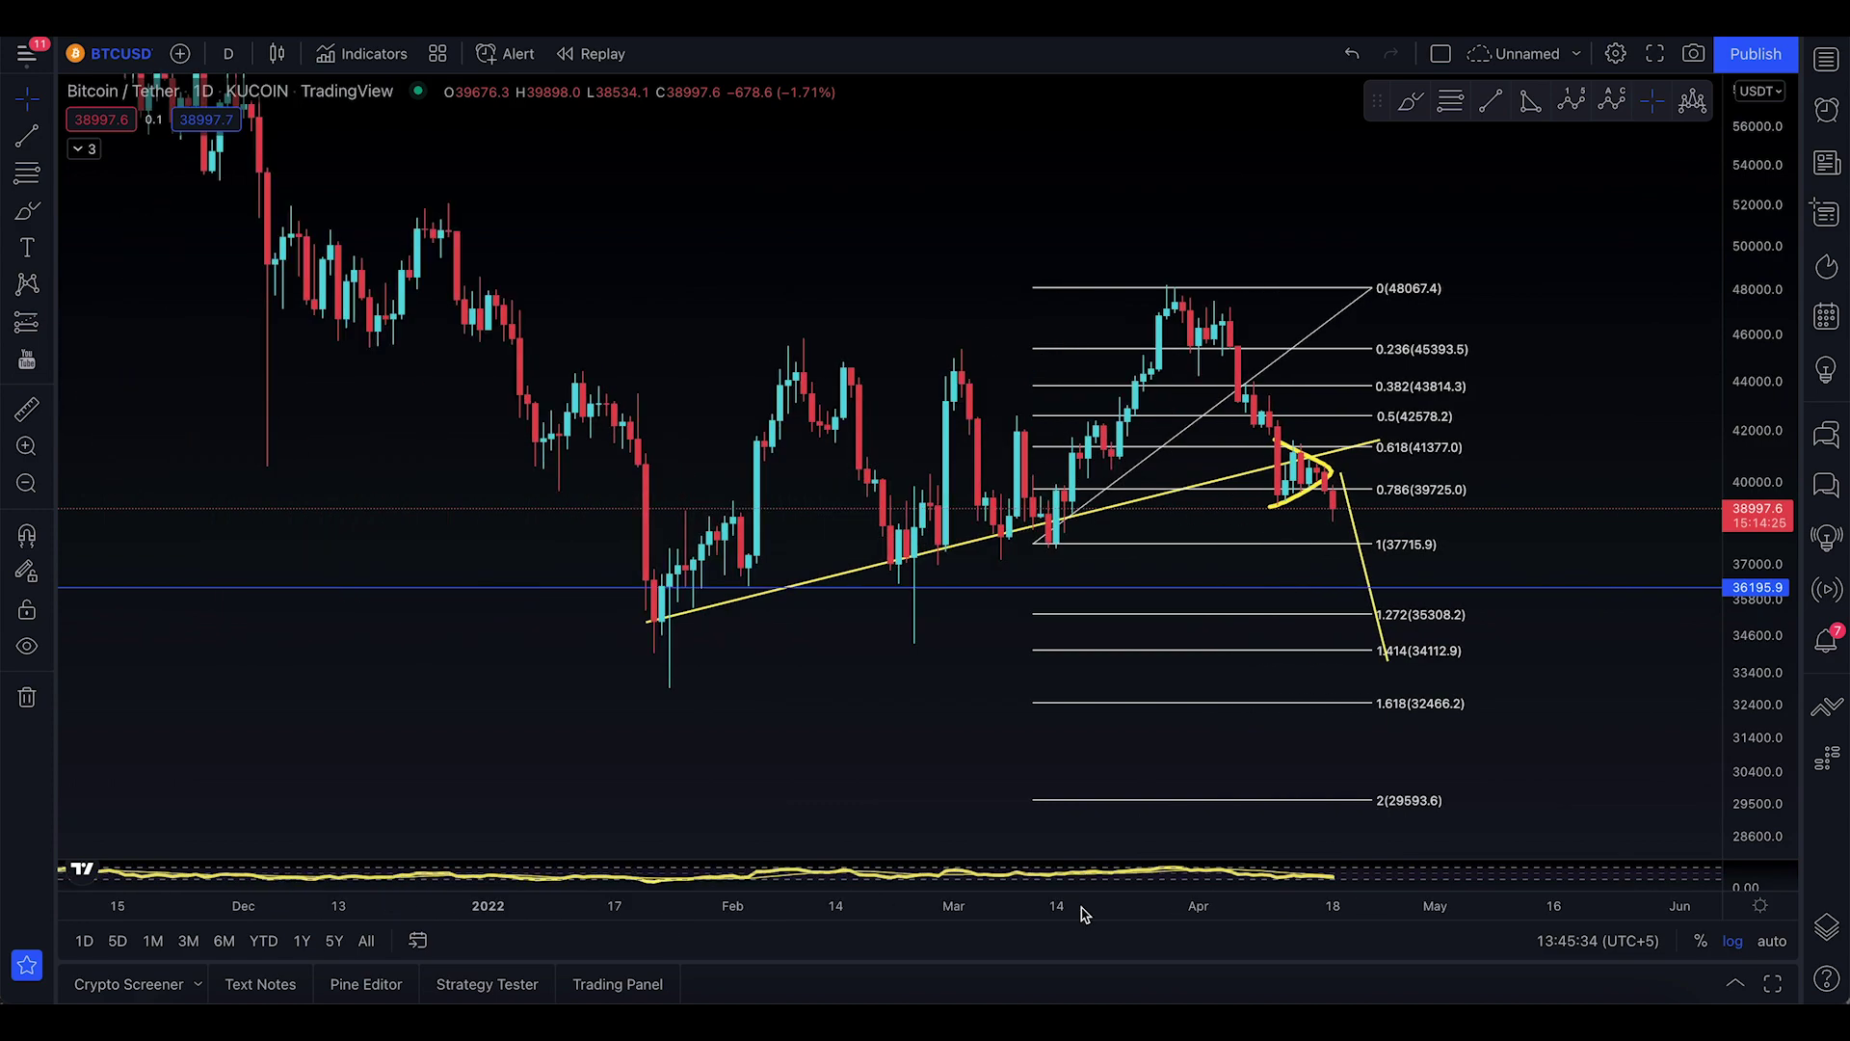
{"action": "scroll", "coordinate": [1085, 914], "scroll_direction": "down", "scroll_amount": 1}
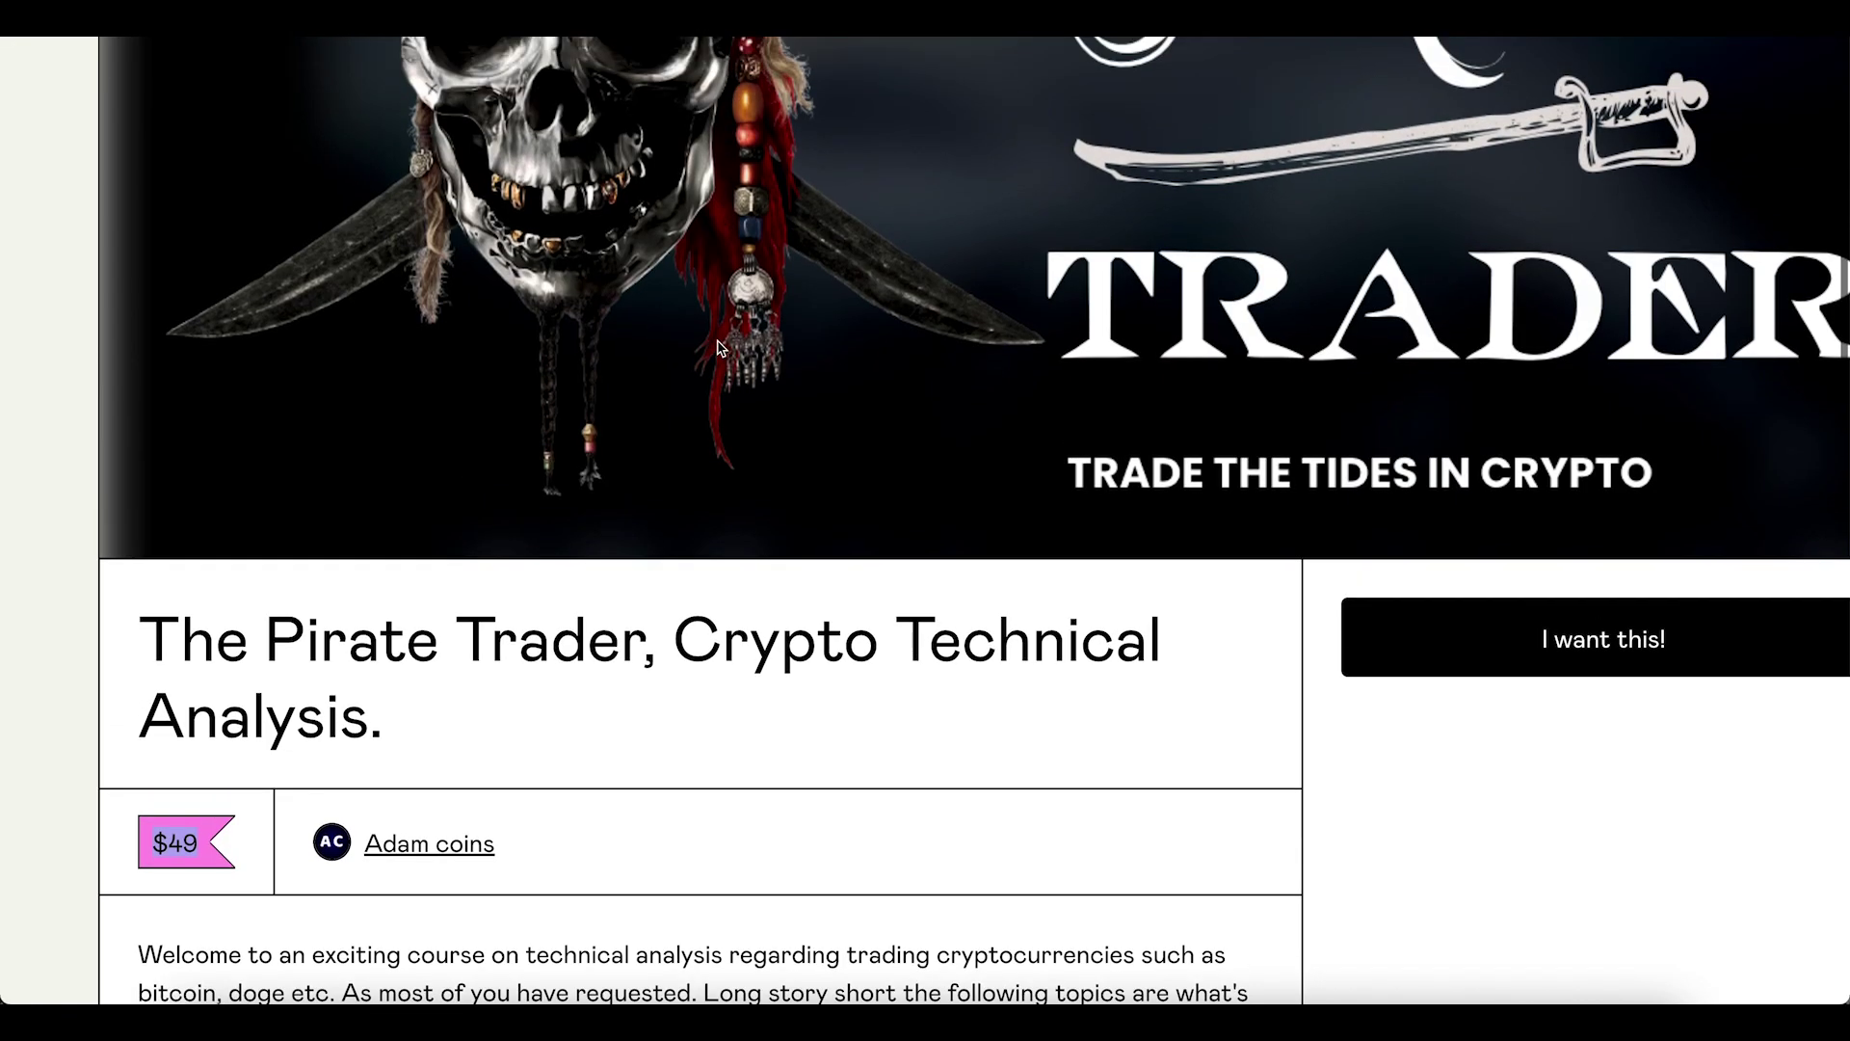
{"action": "scroll", "coordinate": [718, 346], "scroll_direction": "up", "scroll_amount": 3}
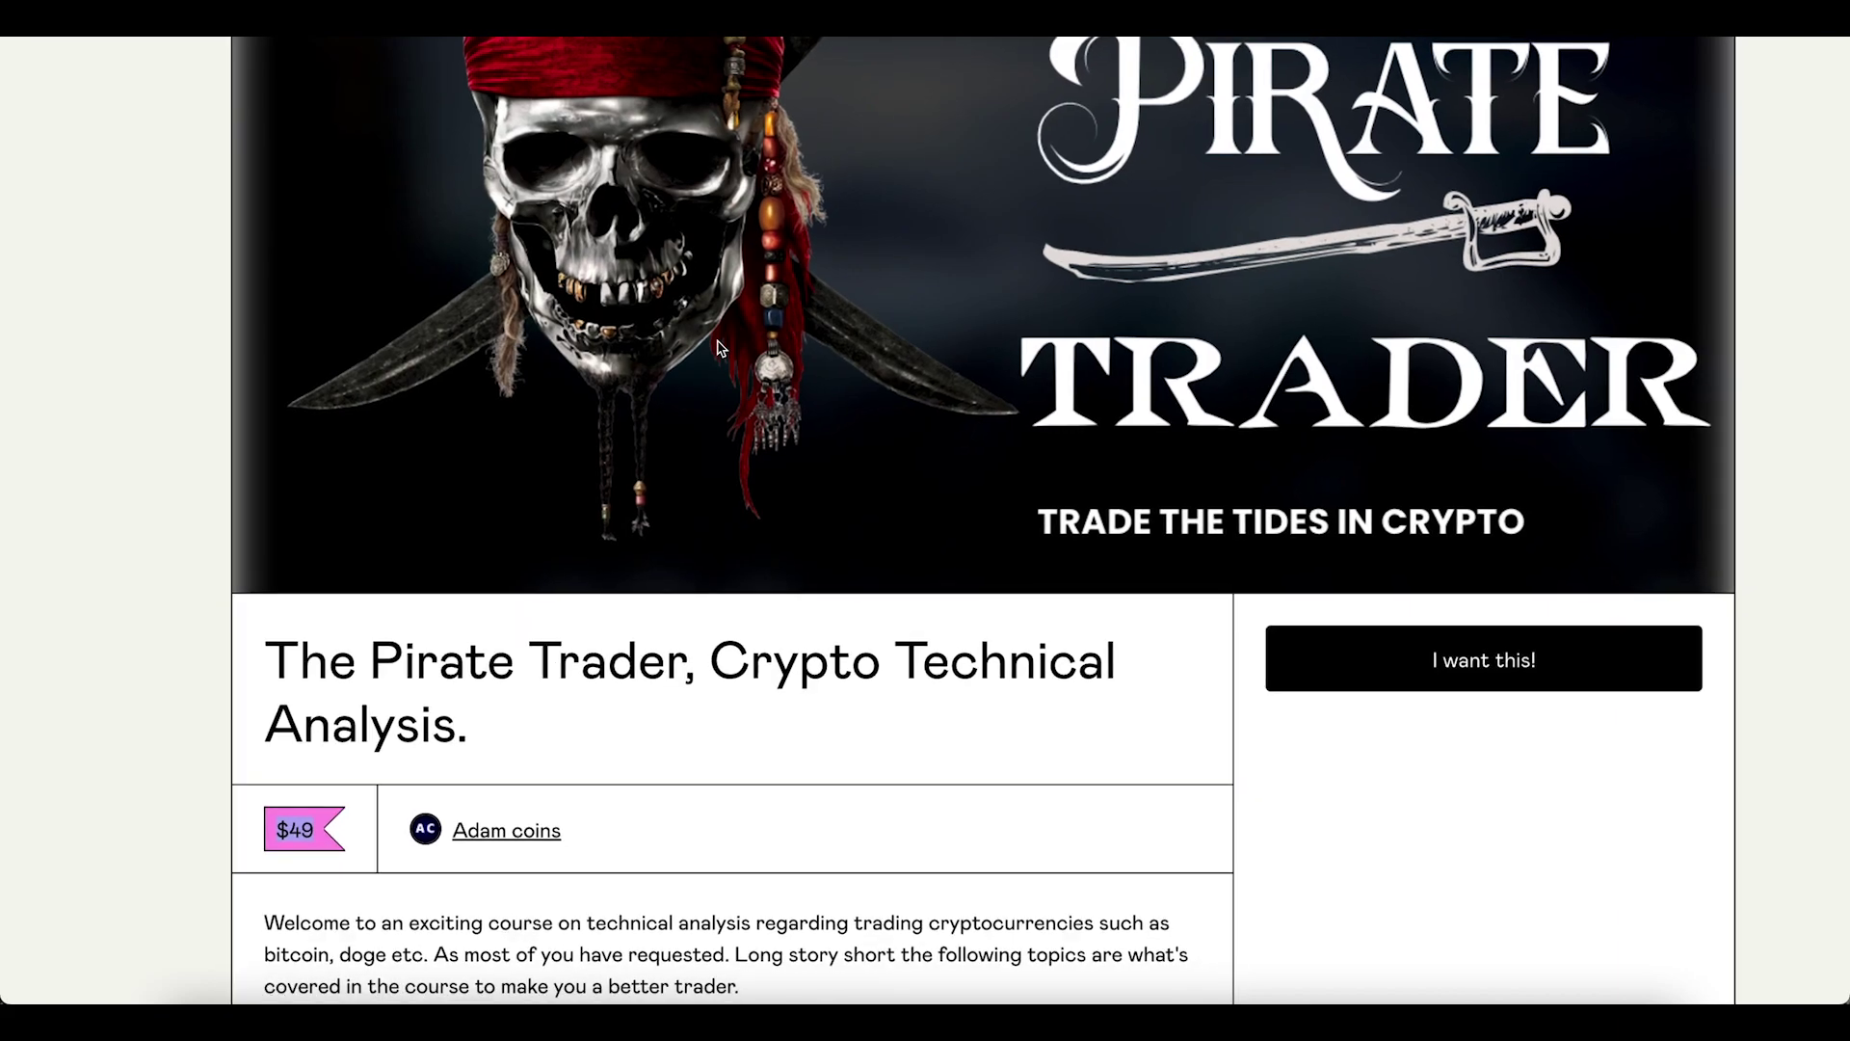
- Look through the Pirate Trader course page's introduction and topic list, highlighting the start of the case studies section
{"action": "scroll", "coordinate": [718, 347], "scroll_direction": "down", "scroll_amount": 15}
{"action": "scroll", "coordinate": [718, 347], "scroll_direction": "up", "scroll_amount": 8}
{"action": "scroll", "coordinate": [718, 347], "scroll_direction": "down", "scroll_amount": 5}
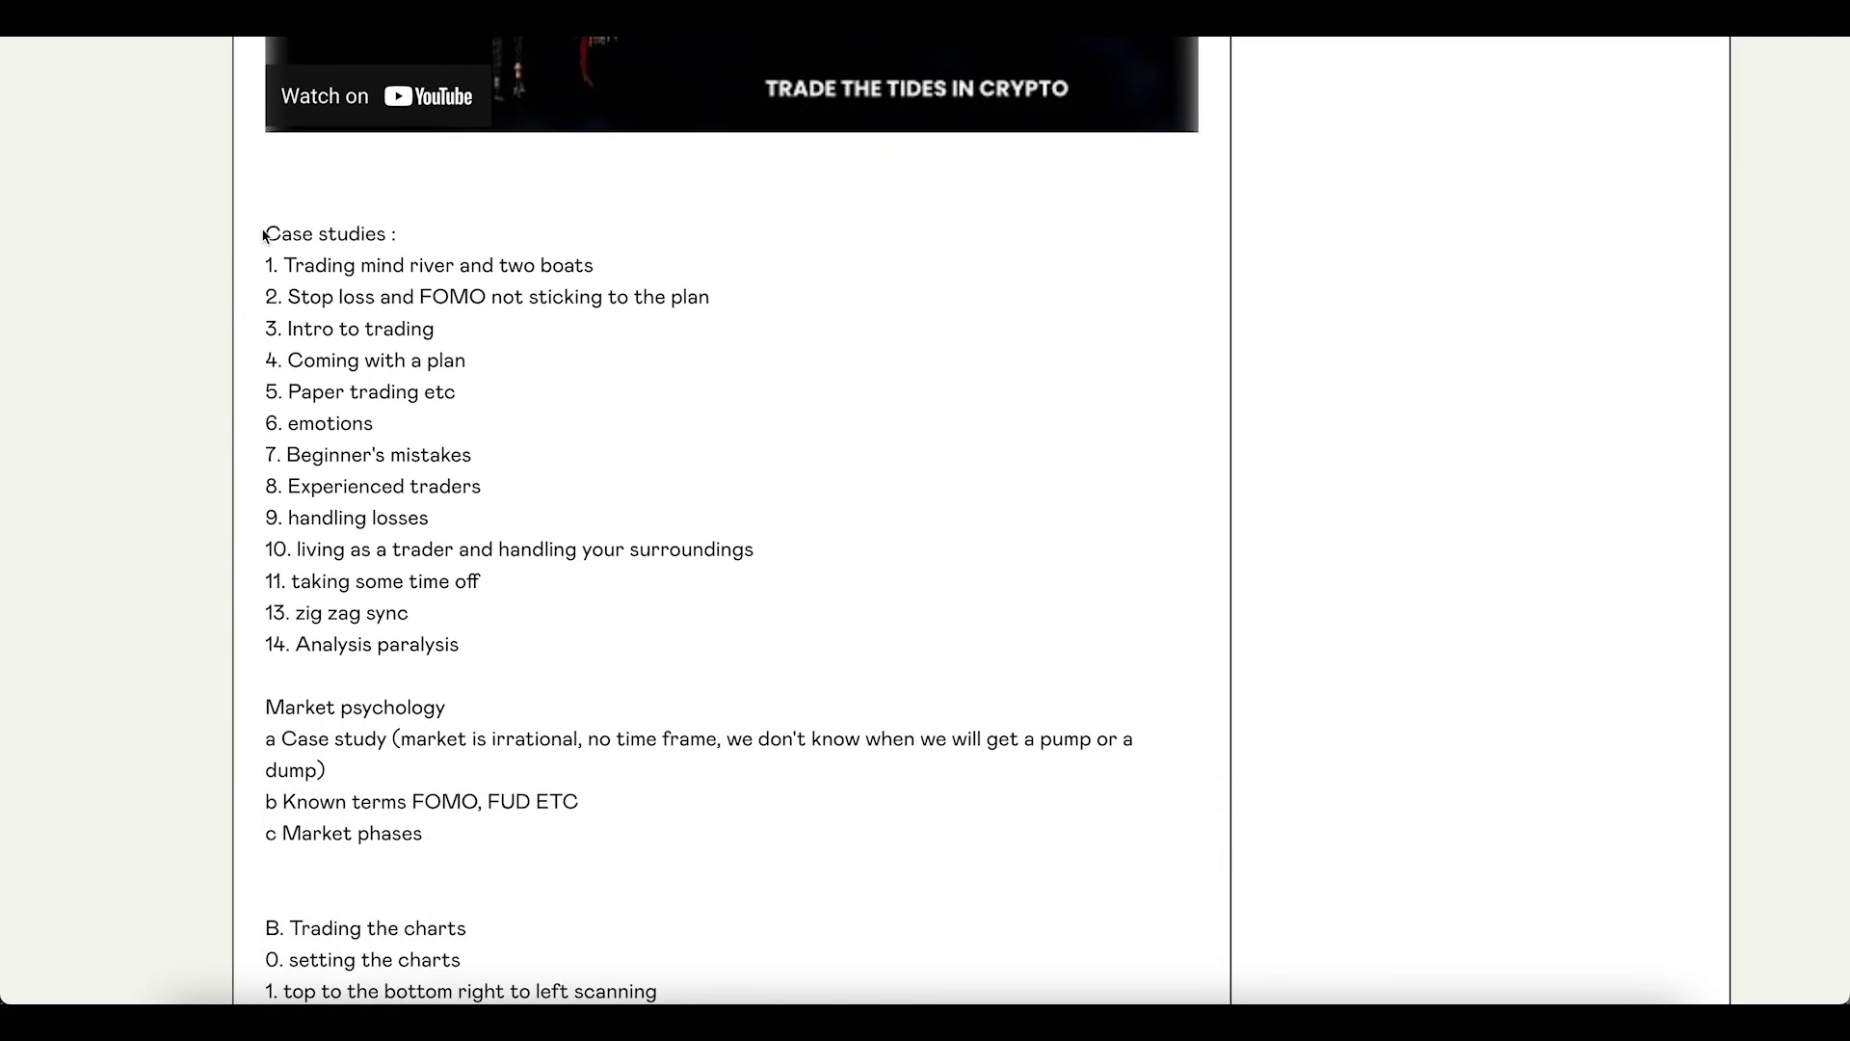
{"action": "left_click_drag", "start_coordinate": [265, 235], "coordinate": [405, 275]}
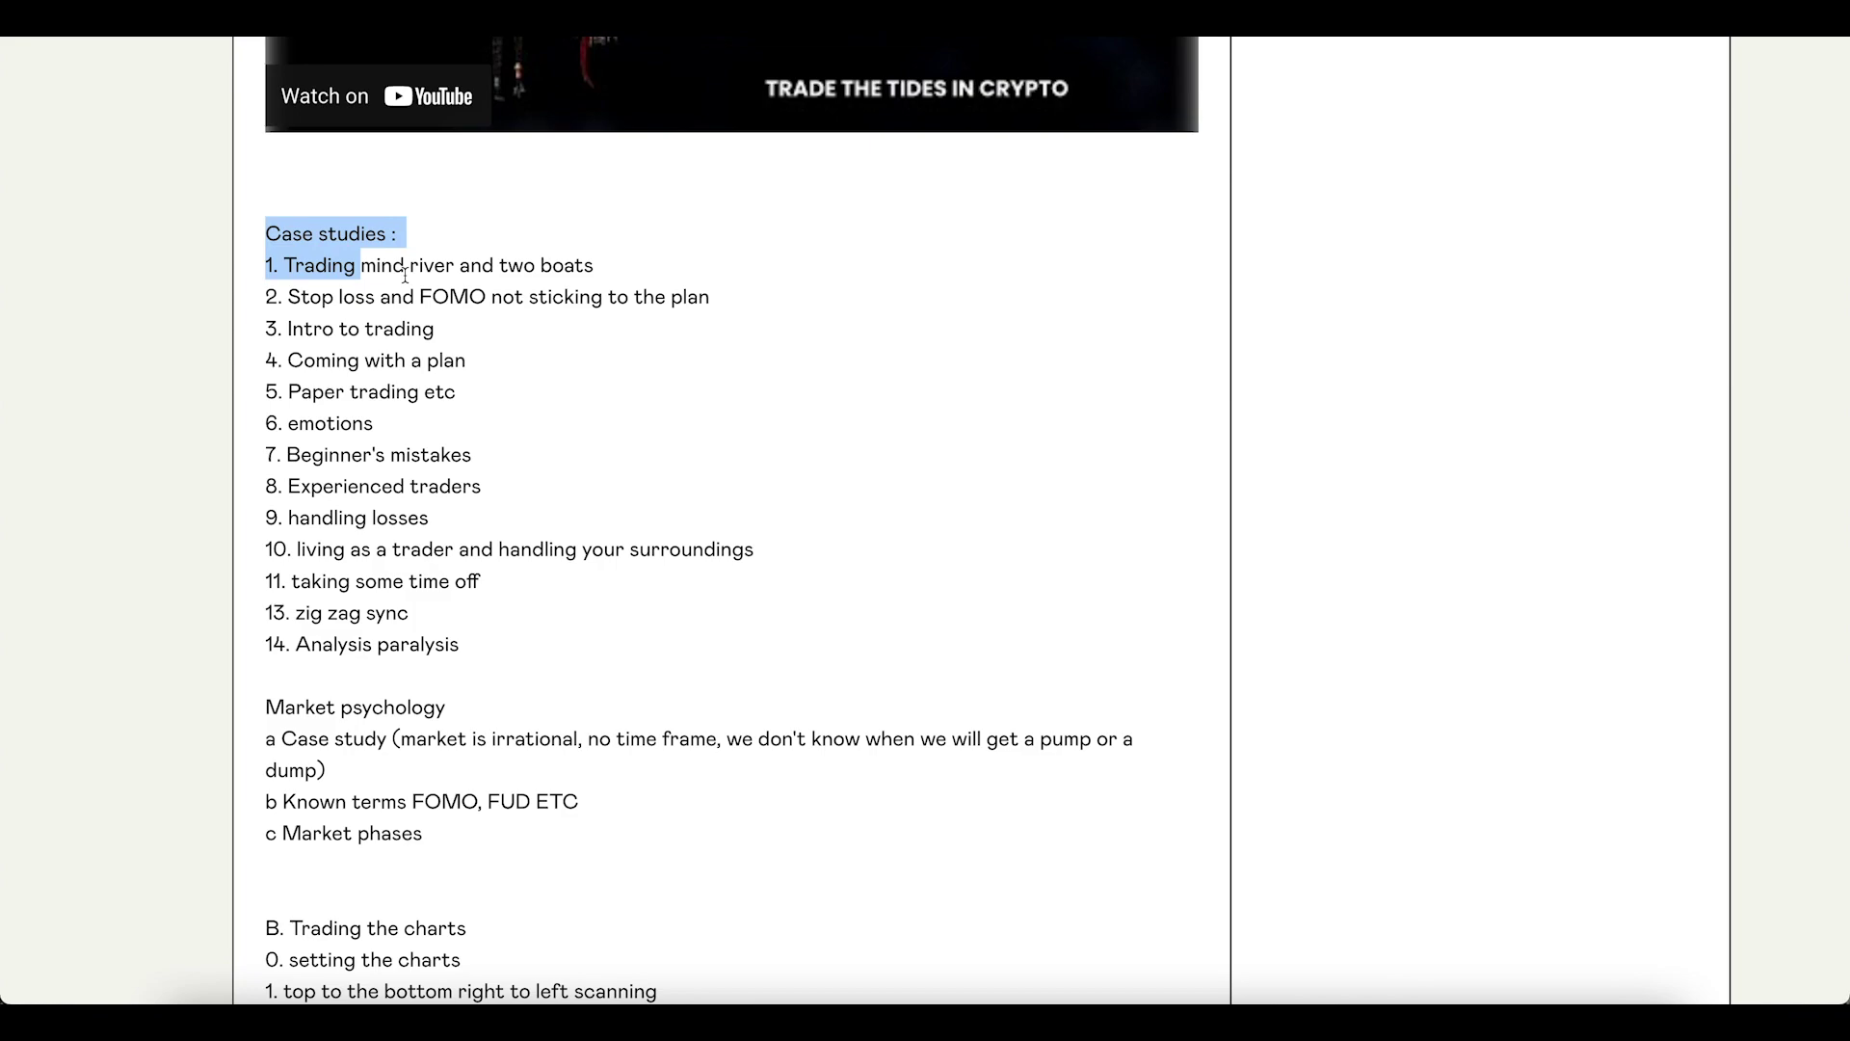
{"action": "scroll", "coordinate": [740, 362], "scroll_direction": "up", "scroll_amount": 9}
{"action": "scroll", "coordinate": [739, 362], "scroll_direction": "down", "scroll_amount": 3}
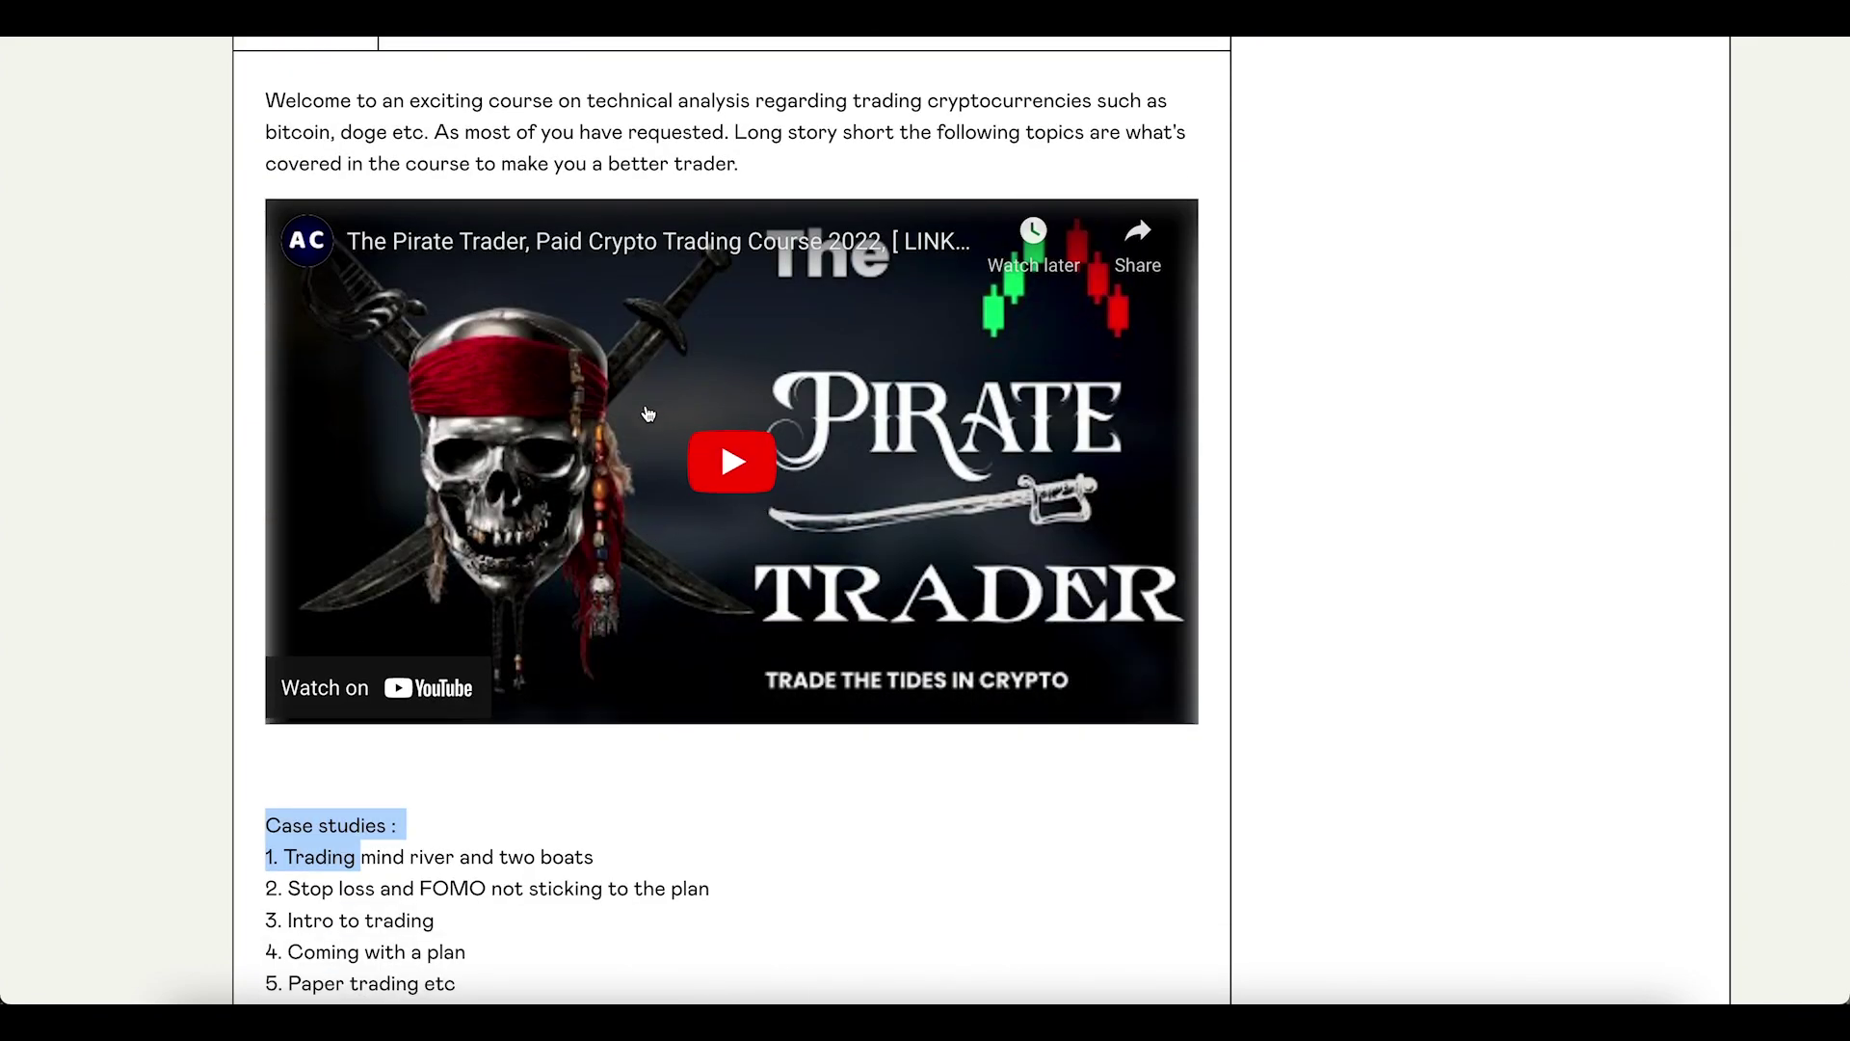